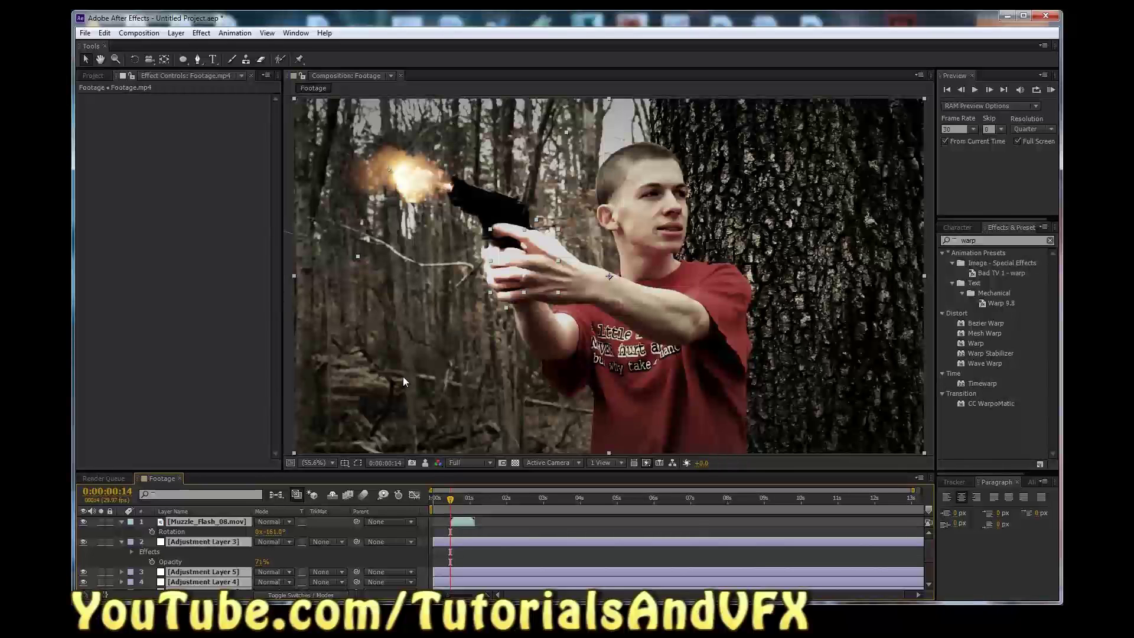
Step: Enlarge the reference video's player window and examine the colour look of the wasteland shot
key(ctrl+shift+a)
key(ctrl+Down)
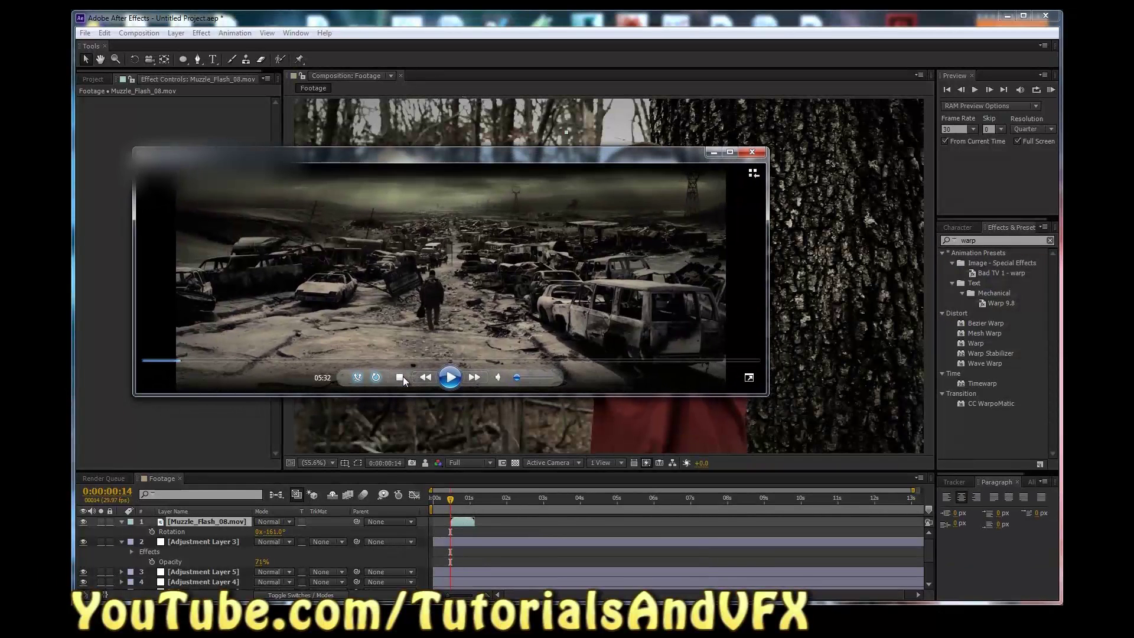
drag(767, 395, 971, 536)
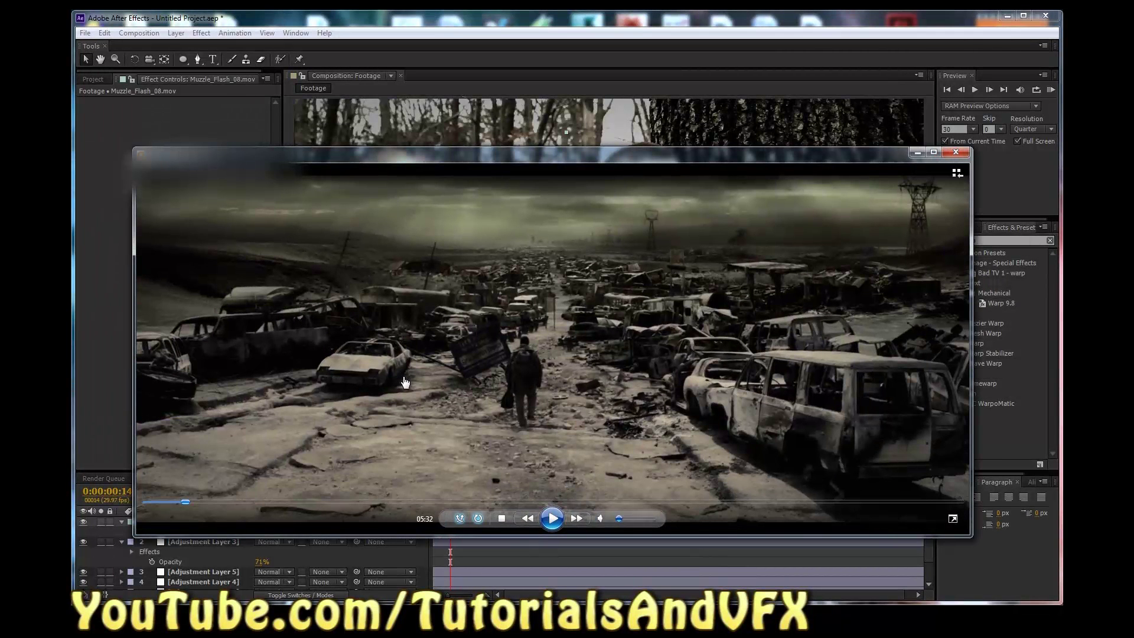
click(405, 381)
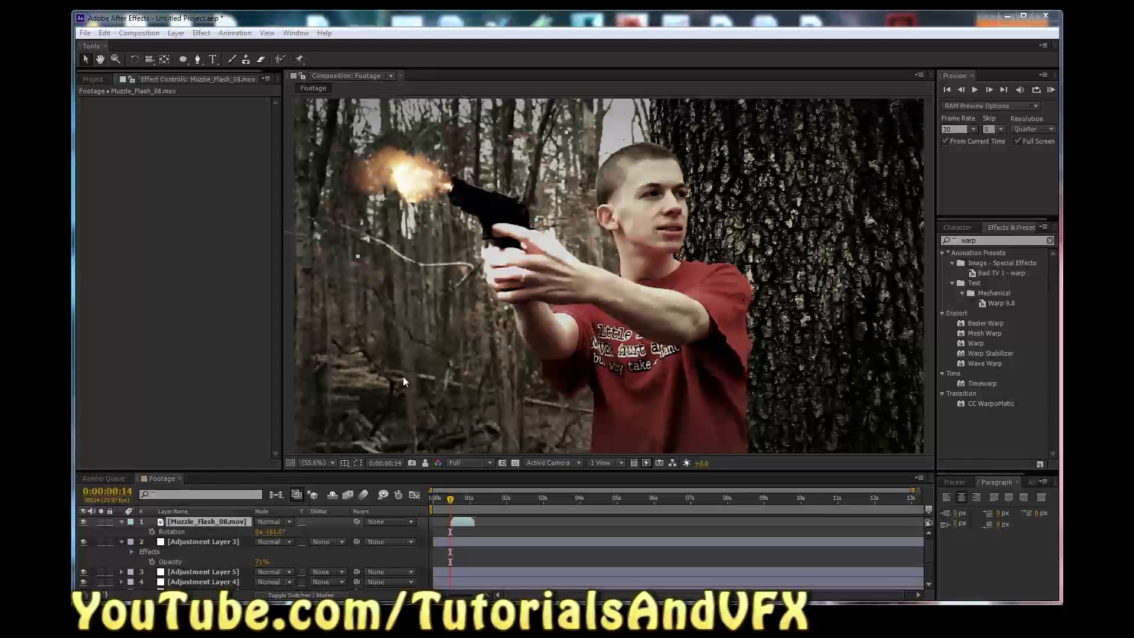
Step: Create a new composition from Footage.mp4 and go to the frame at 0:00:00:13
key(ctrl+0)
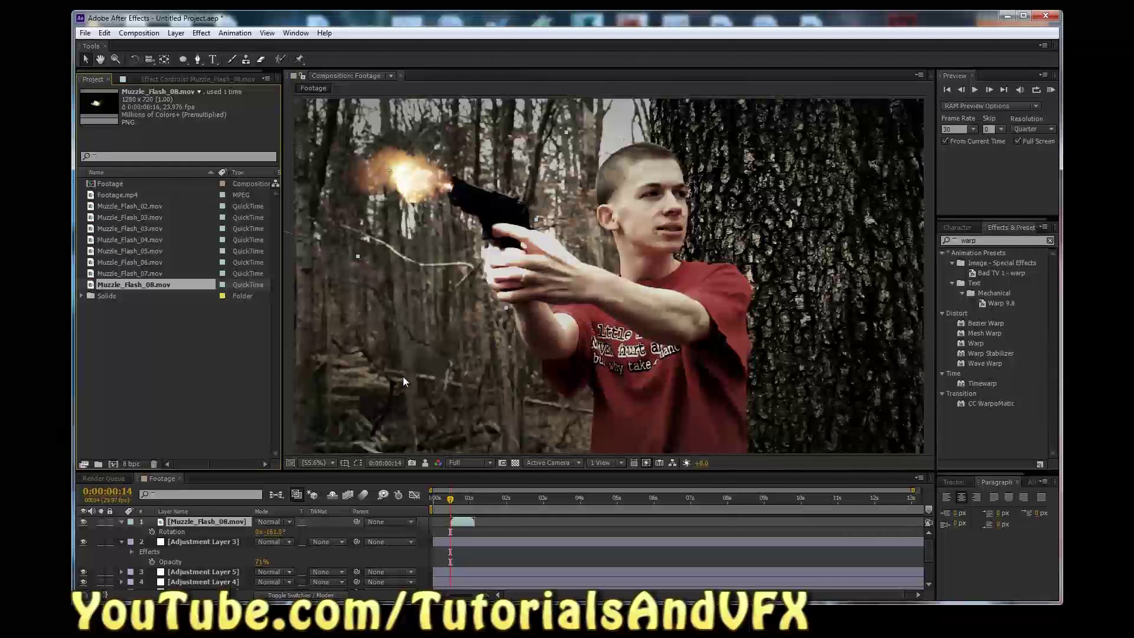
drag(125, 195, 113, 464)
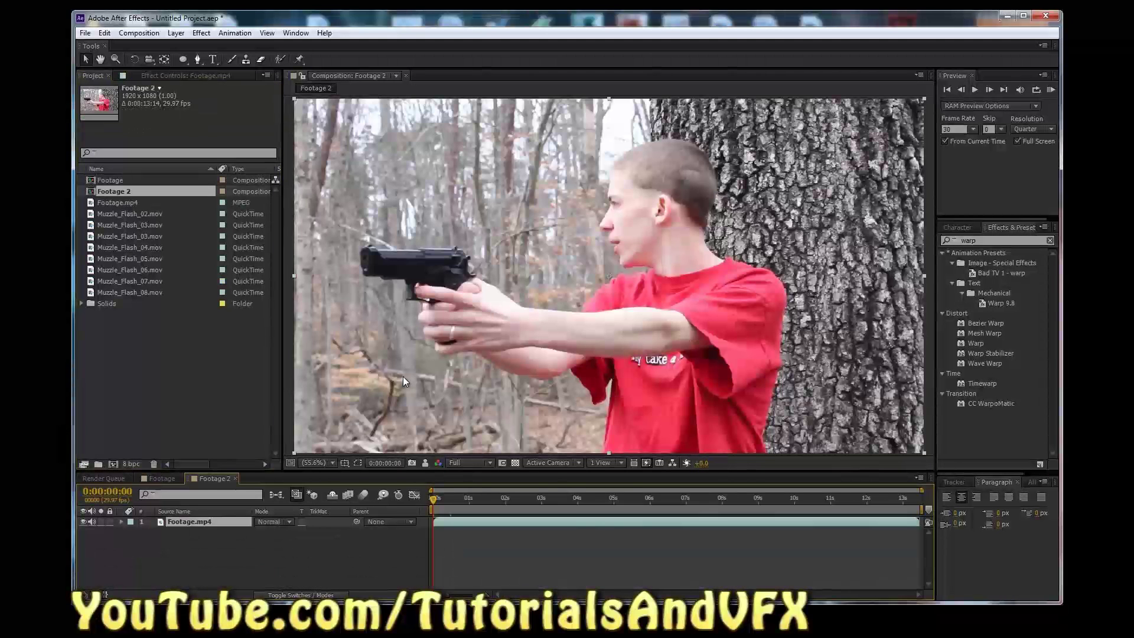
key(Page_Down)
key(Page_Down)
key(space)
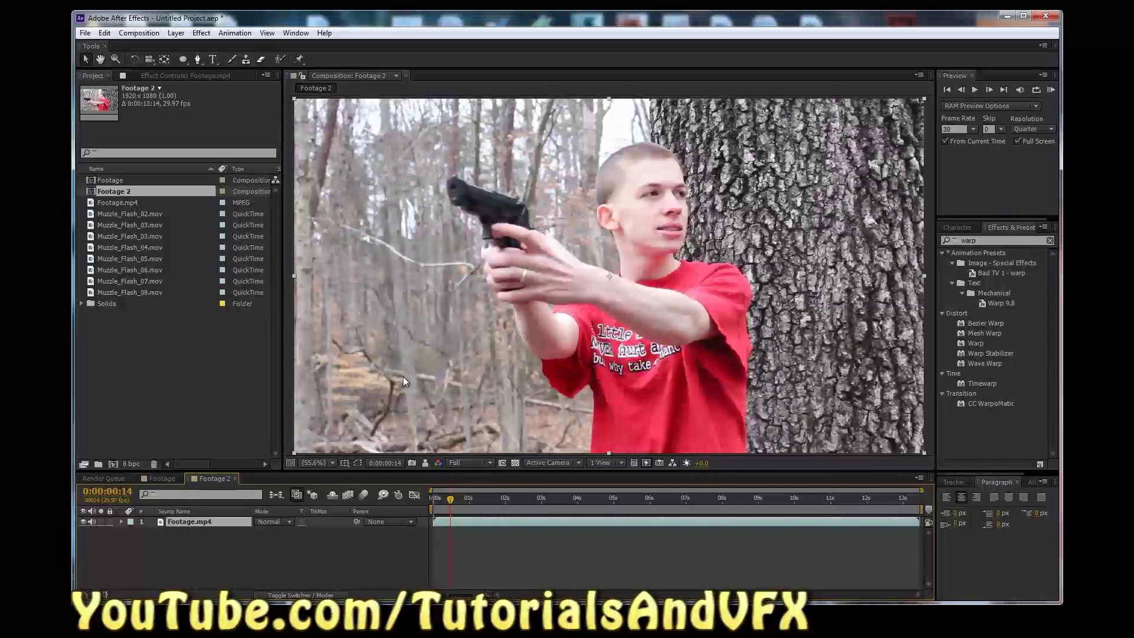
key(Page_Up)
key(F2)
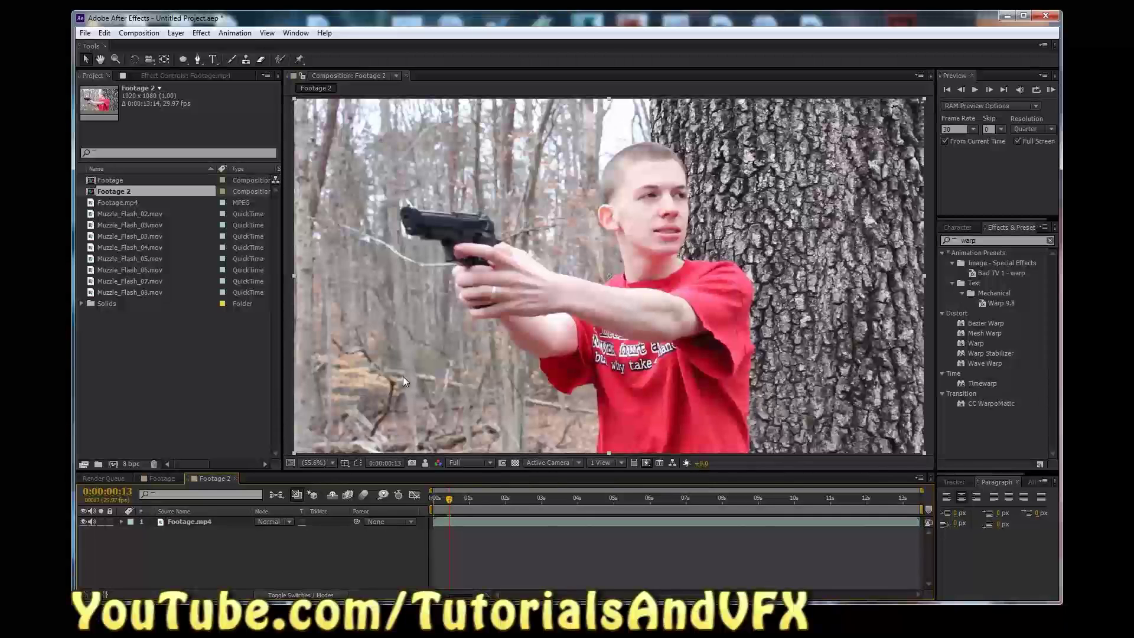
click(405, 380)
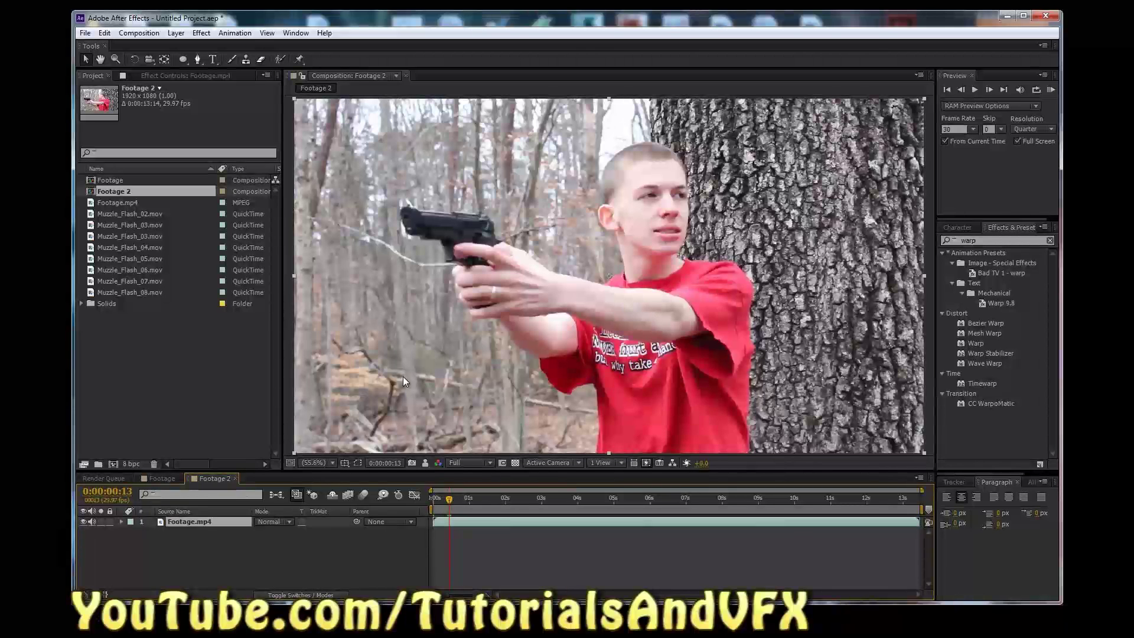
Step: Add an adjustment layer above the footage in the new composition
key(F2)
click(403, 377)
key(ctrl+alt+y)
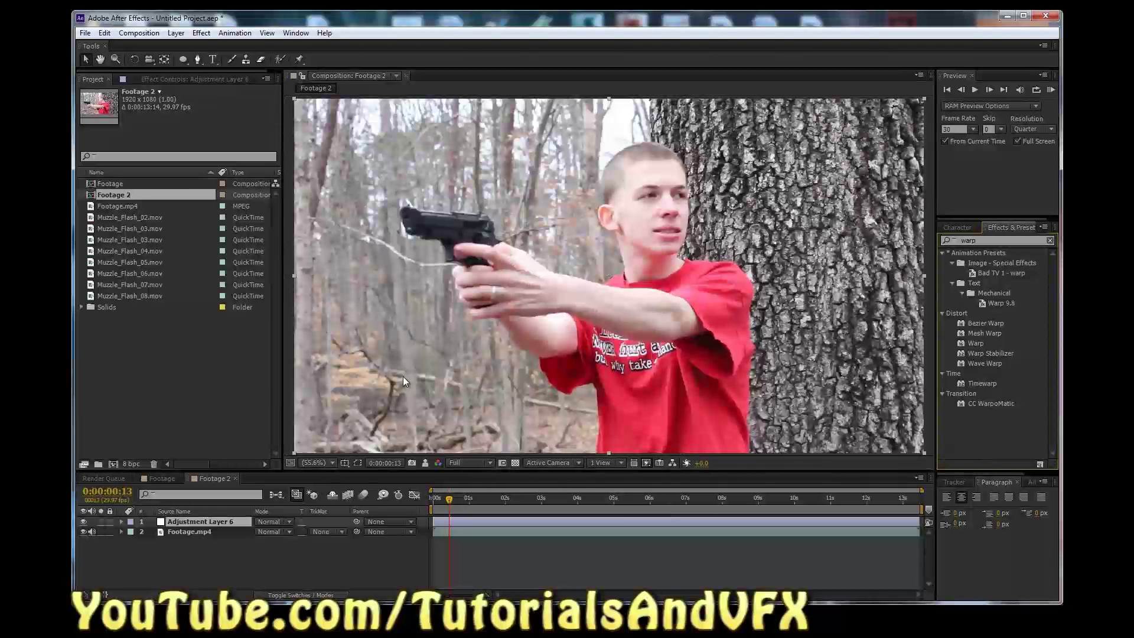
Step: Find the Exposure effect under Color Correction and apply it to the adjustment layer
key(ctrl+6)
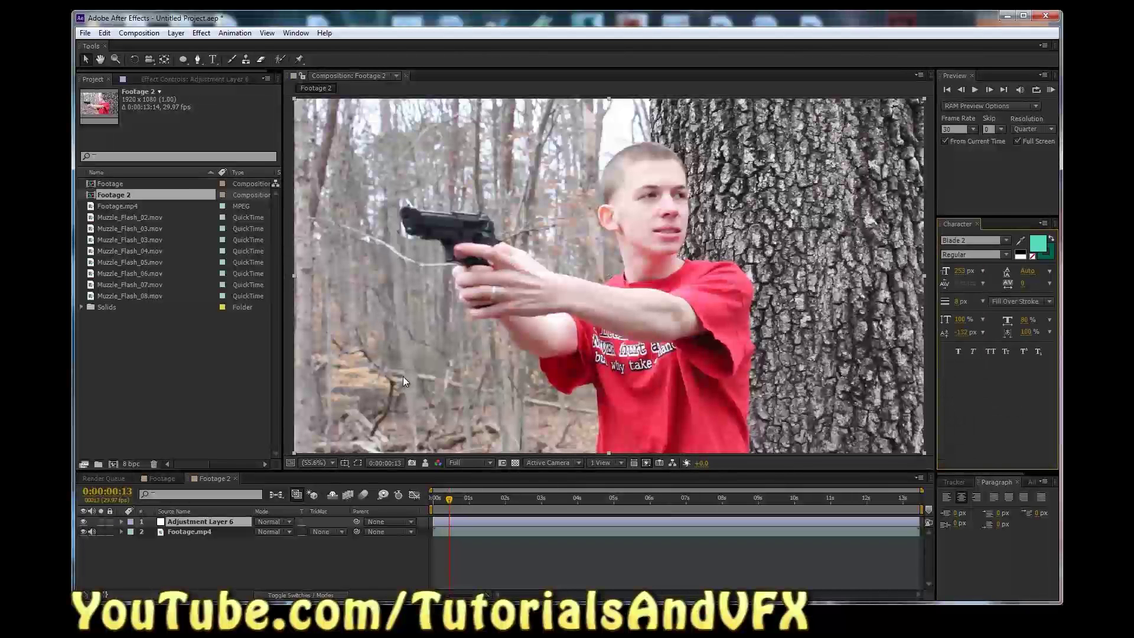
key(ctrl+5)
key(ctrl+f)
key(BackSpace)
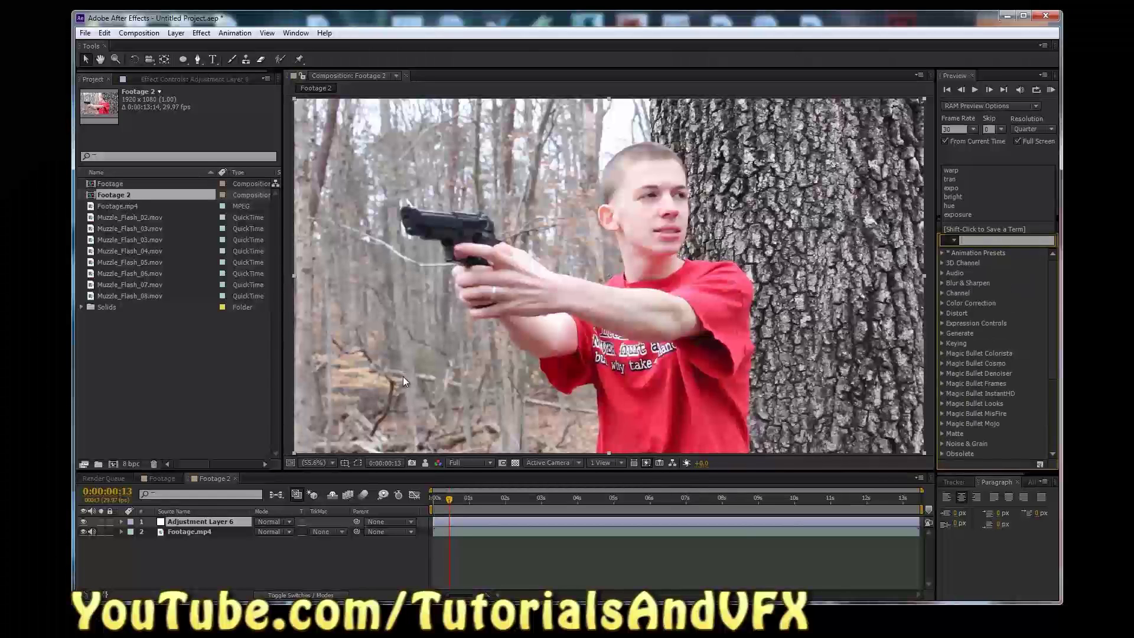
key(alt+t)
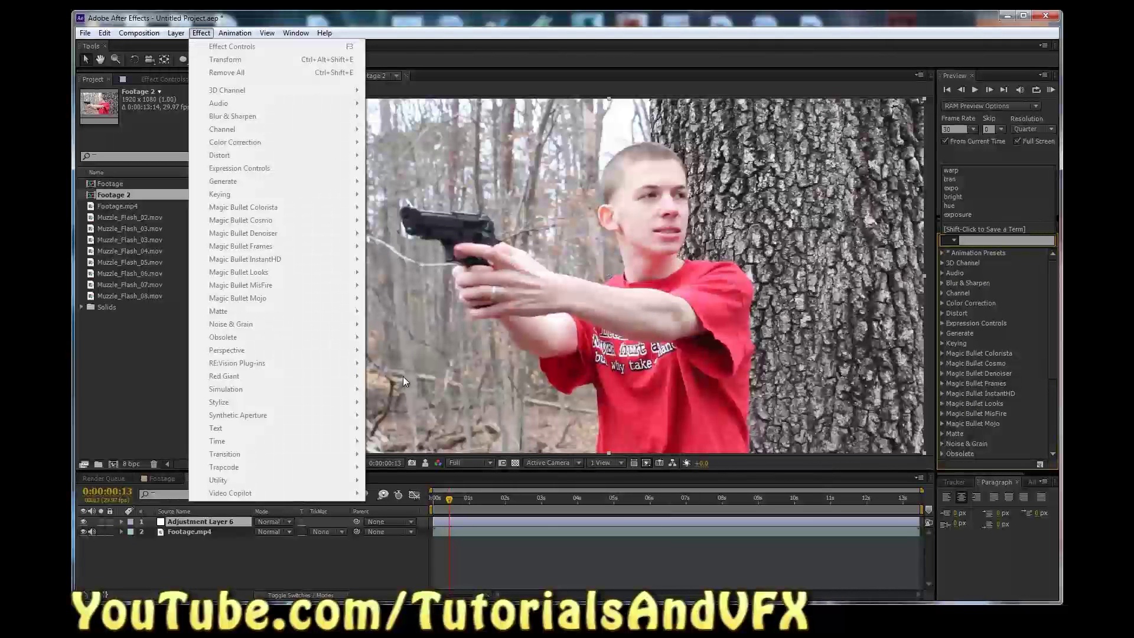
key(Escape)
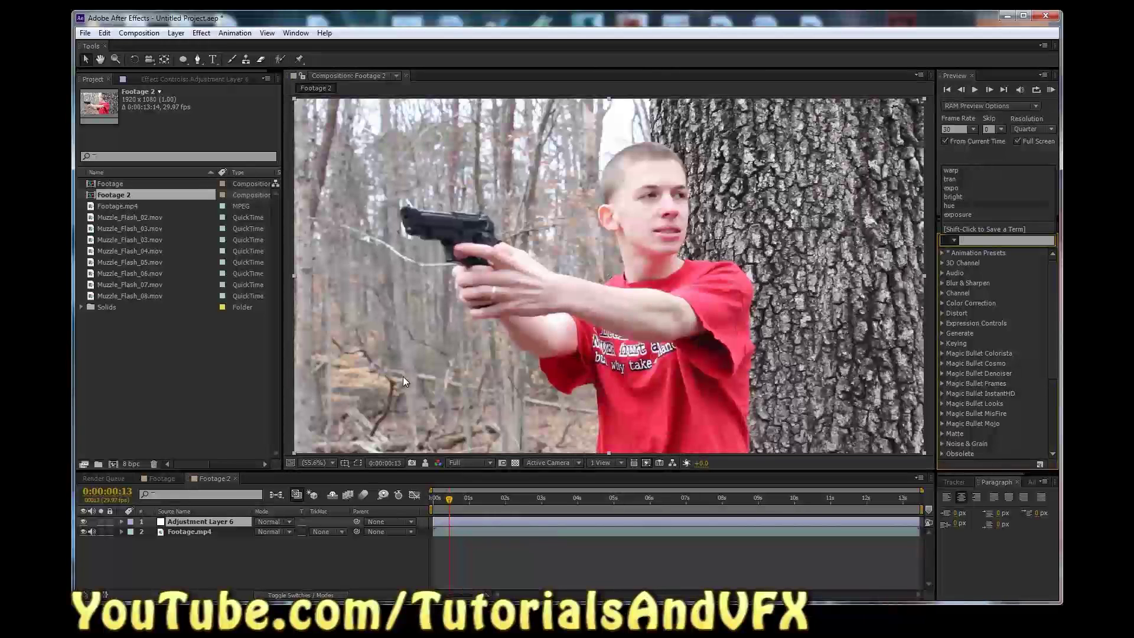
key(Escape)
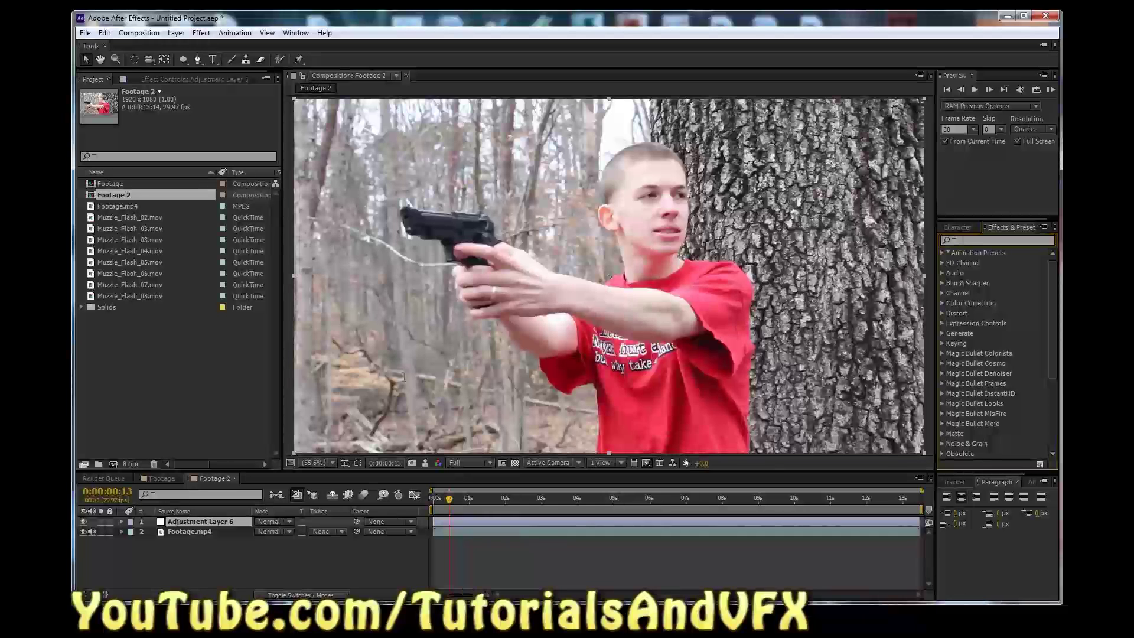
text(exposure)
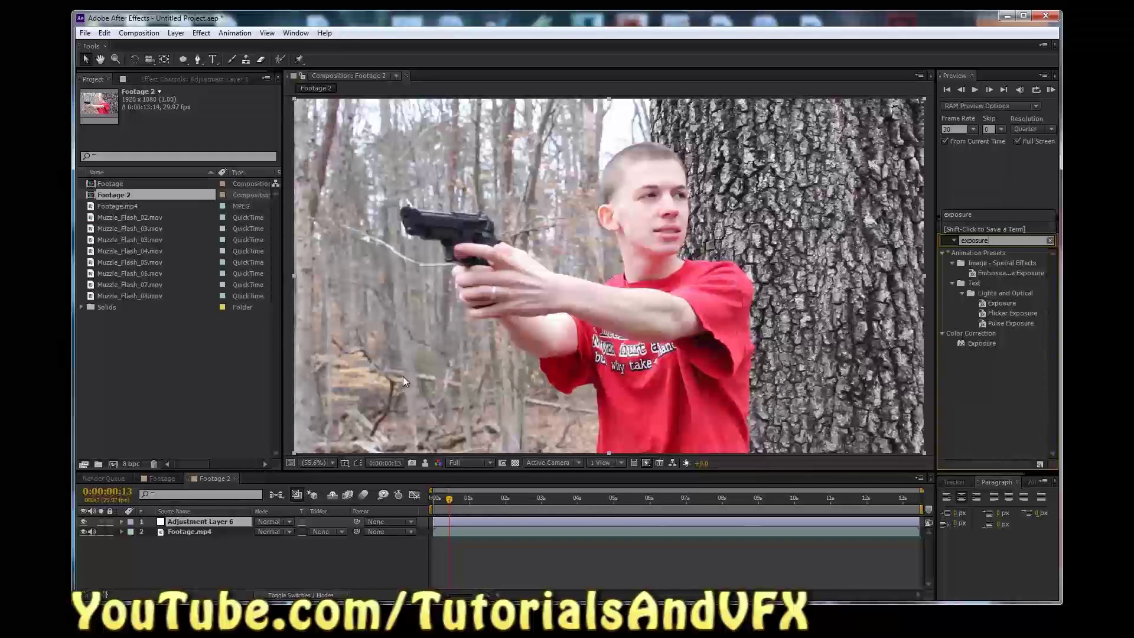
drag(981, 343, 166, 520)
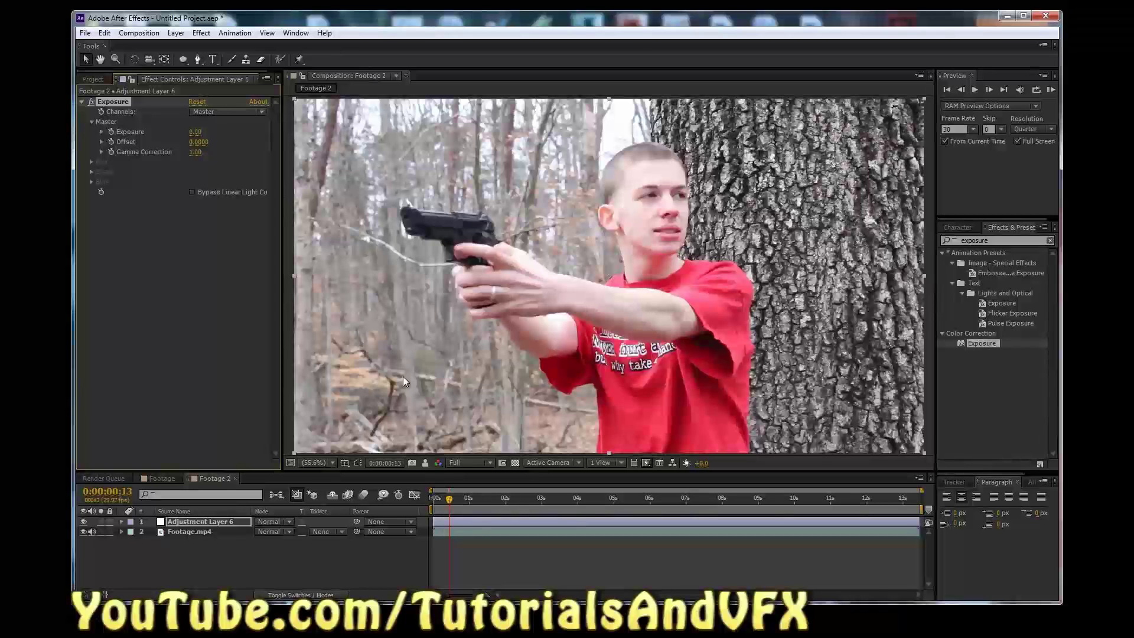
Step: Add the Color Correction Curves effect to the adjustment layer, below Exposure
key(ctrl+f)
text(curves)
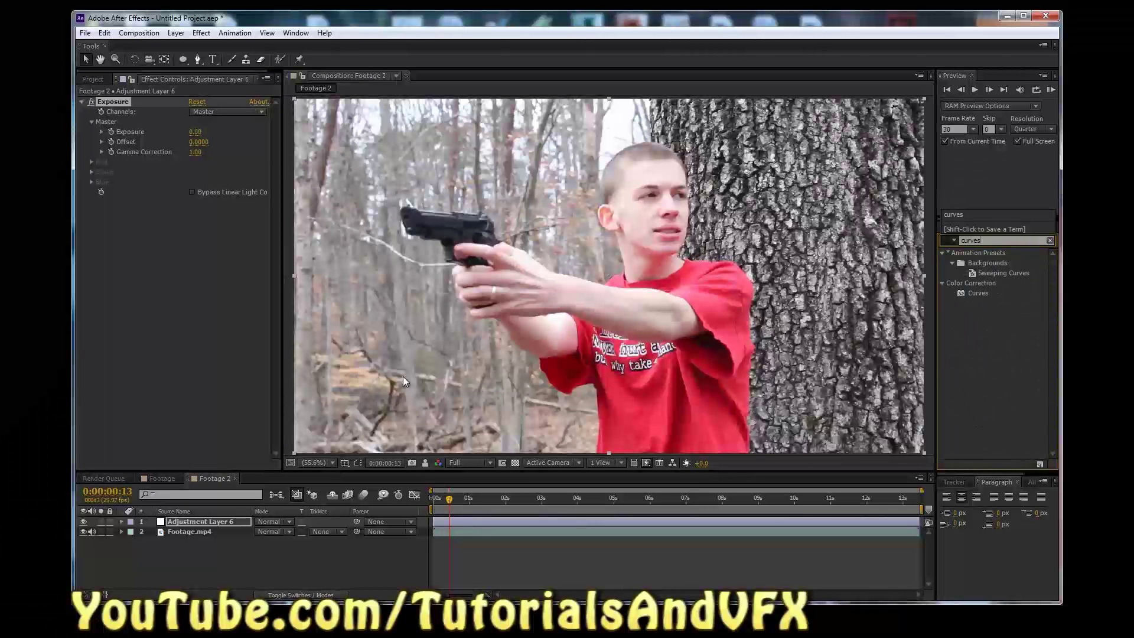
drag(978, 293, 136, 288)
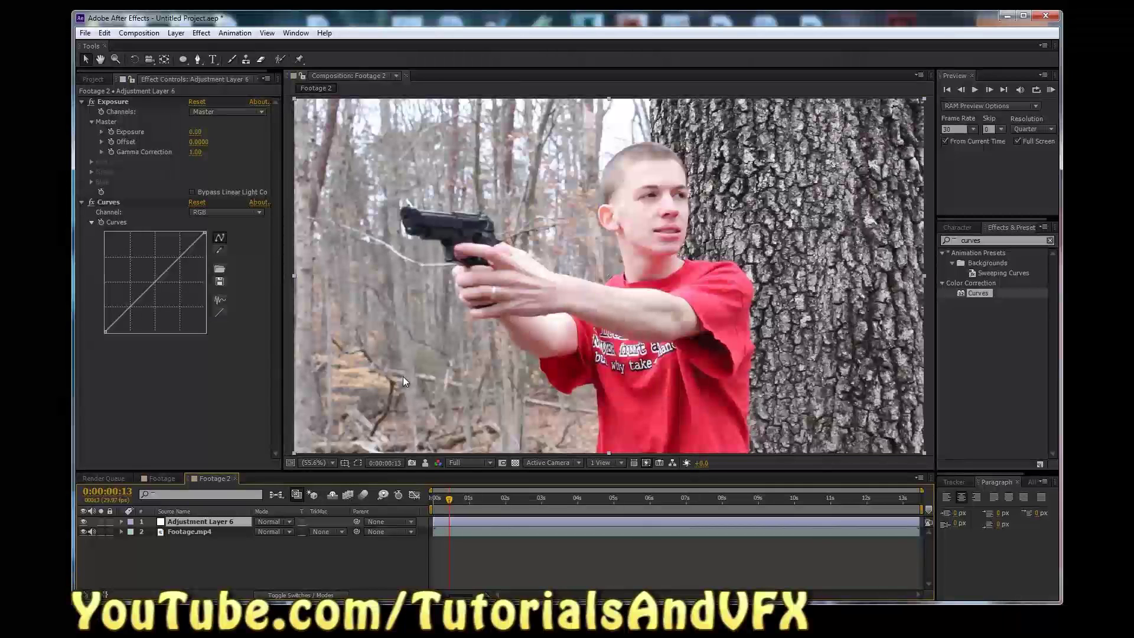
key(F3)
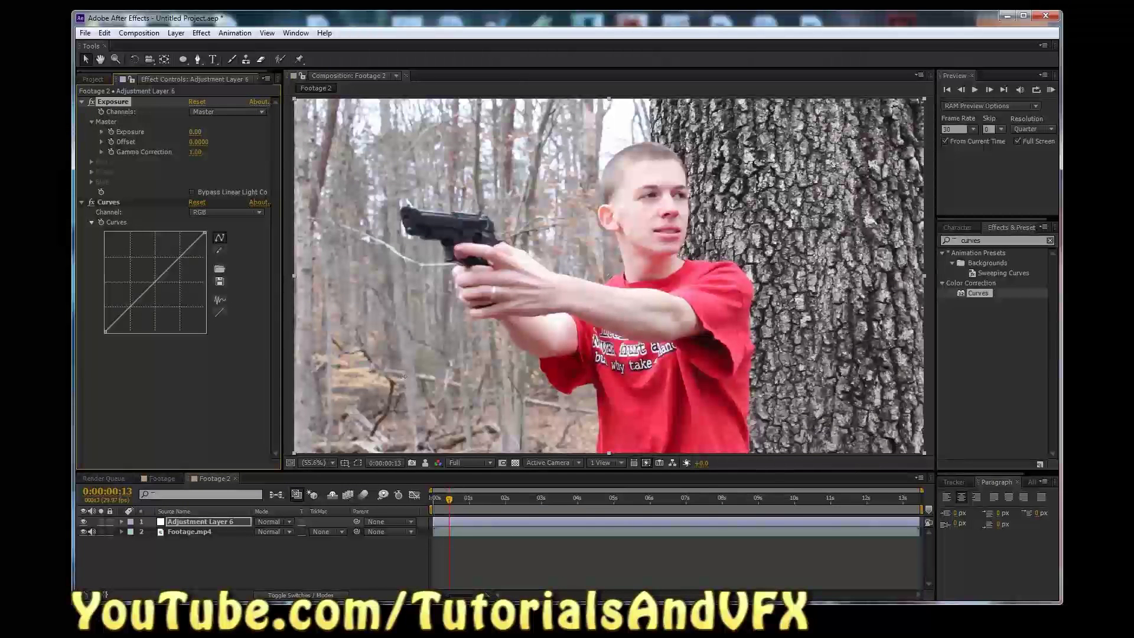
Step: Lower the master exposure of the Exposure effect to -0.21
drag(195, 132, 286, 131)
drag(403, 376, 402, 376)
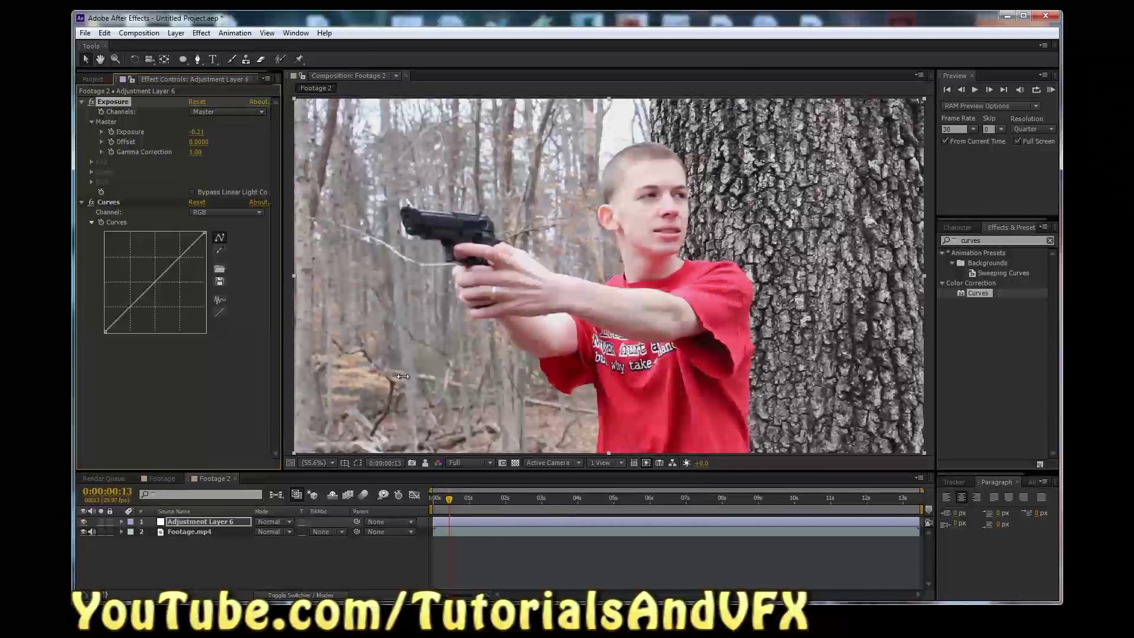
click(91, 102)
drag(399, 376, 402, 376)
Step: Set the Exposure effect's gamma correction to 0.88 and its offset to about -0.042
drag(189, 151, 191, 152)
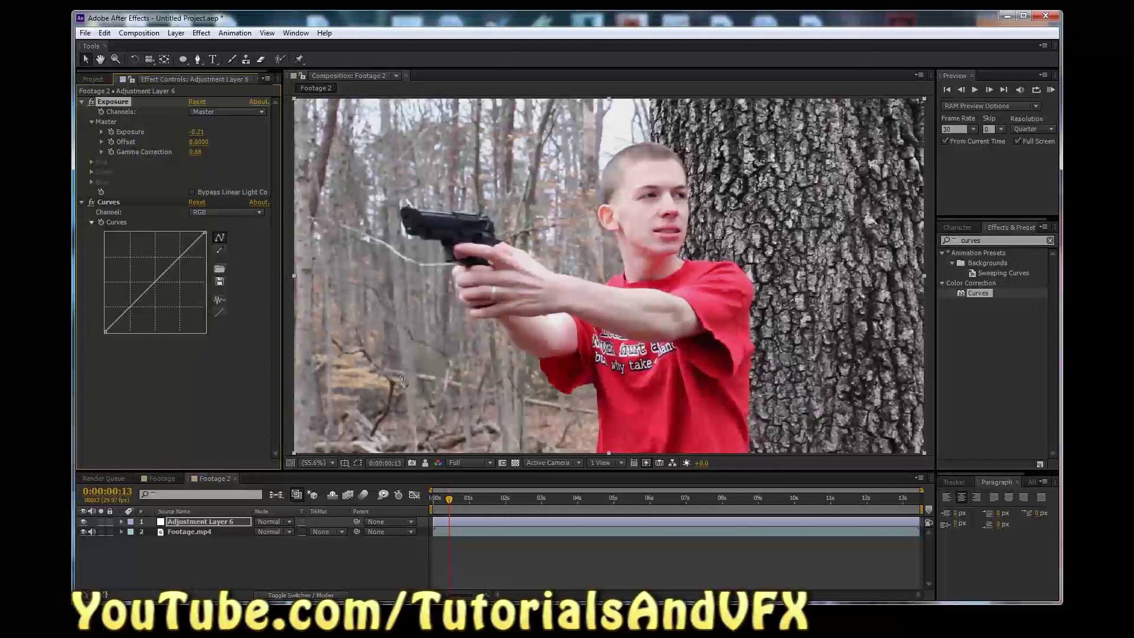
click(198, 142)
key(Return)
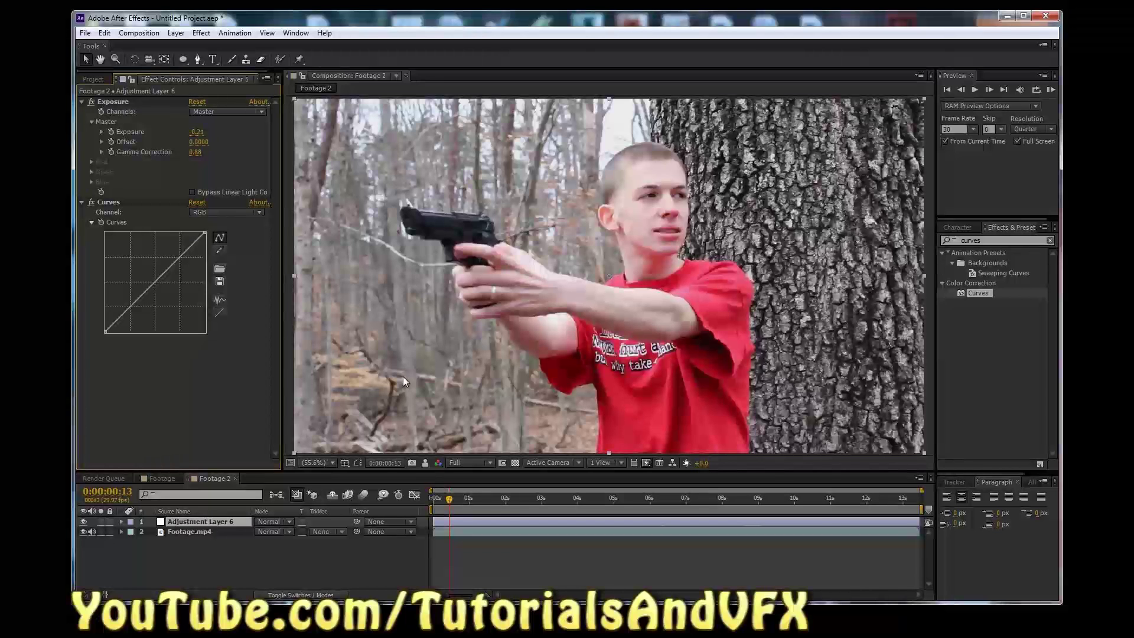
drag(198, 141, 174, 141)
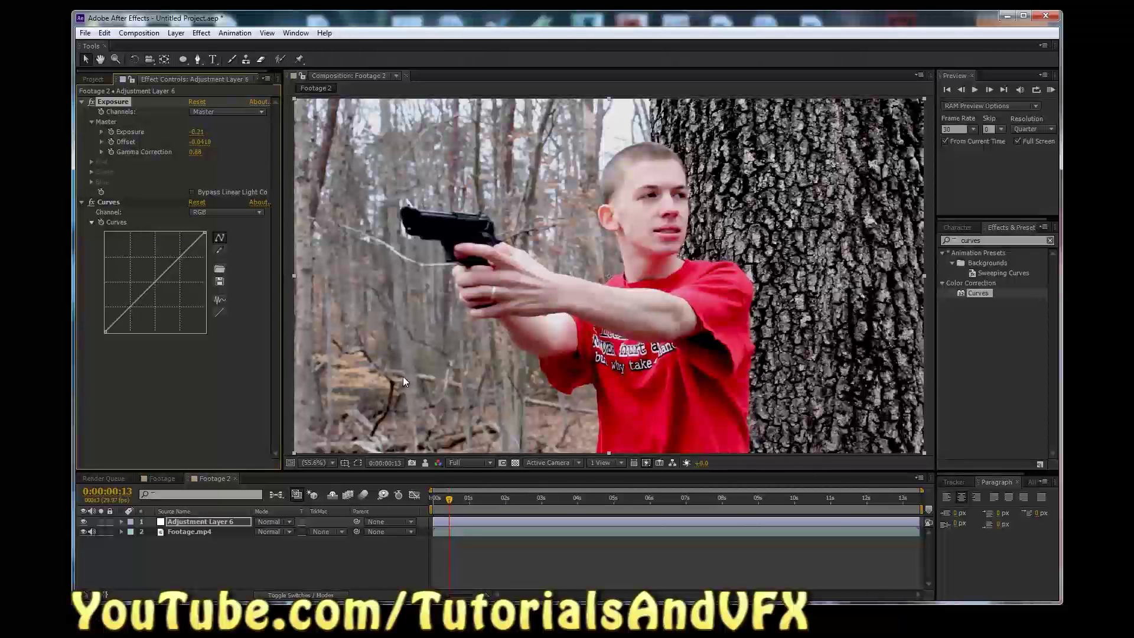
Step: Shape the RGB curve into a gentle S by raising the highlights and pulling down the shadows
click(226, 212)
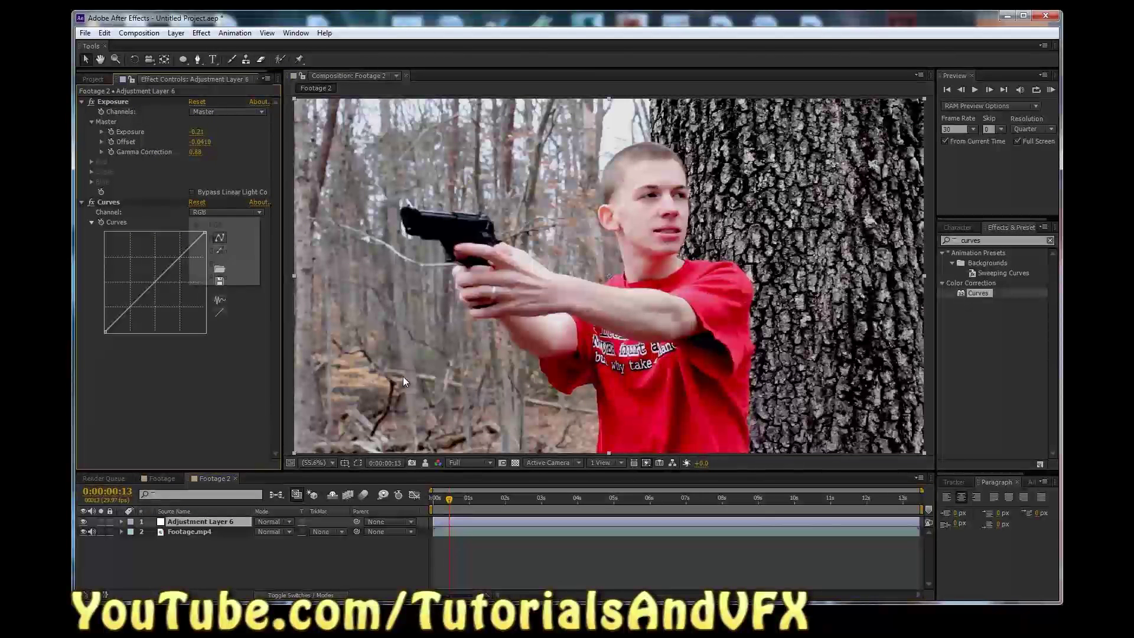
click(217, 225)
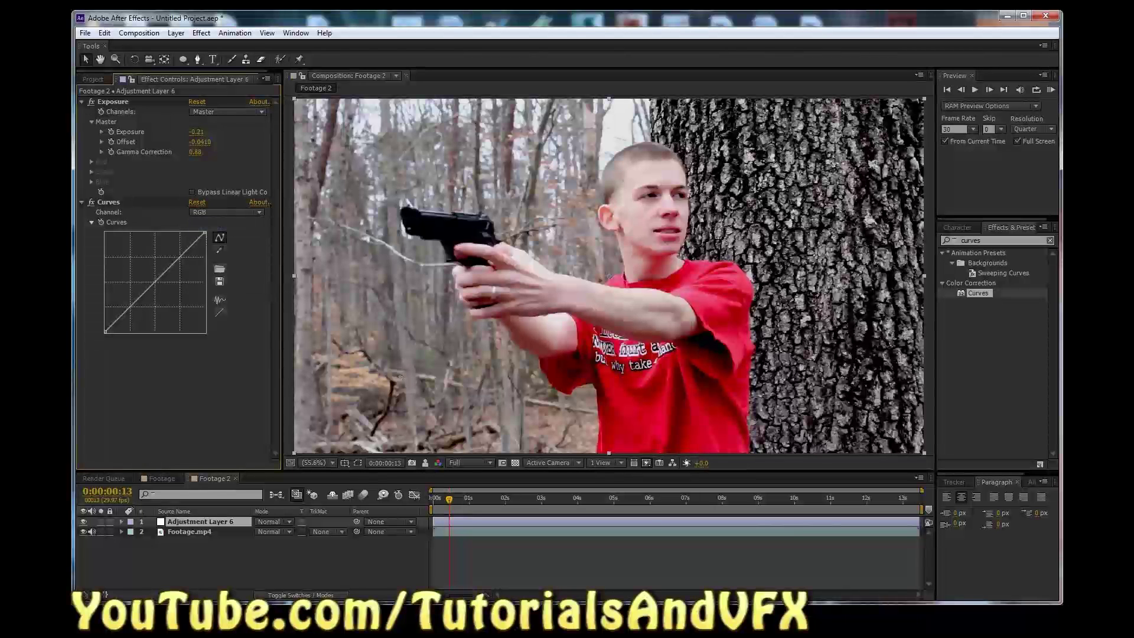
drag(179, 258, 175, 248)
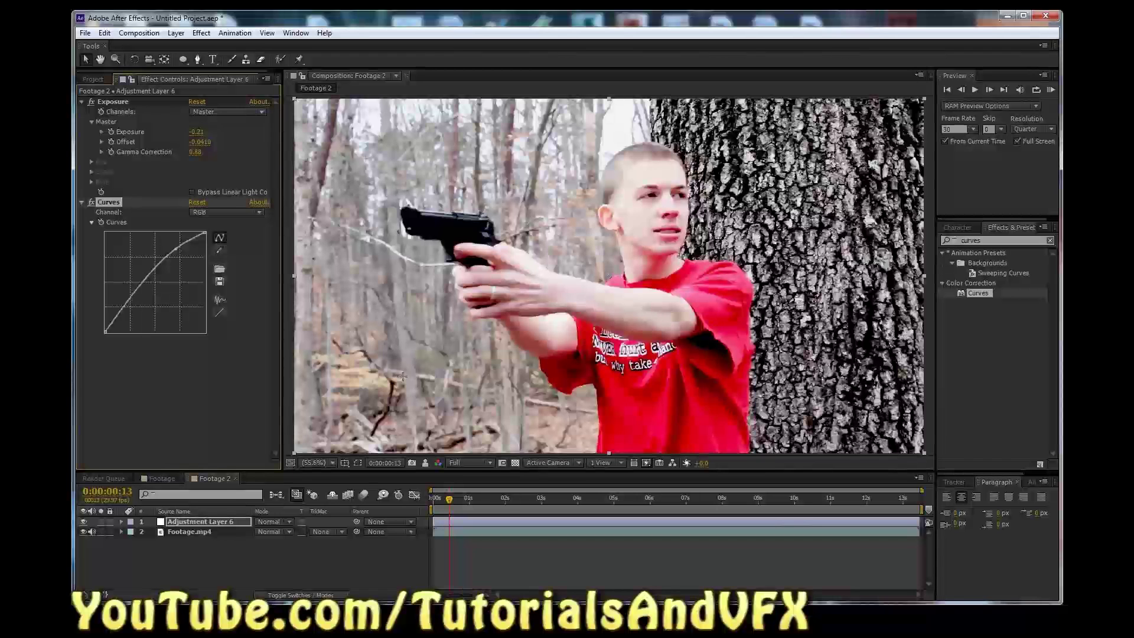
drag(129, 296, 135, 309)
drag(175, 249, 180, 253)
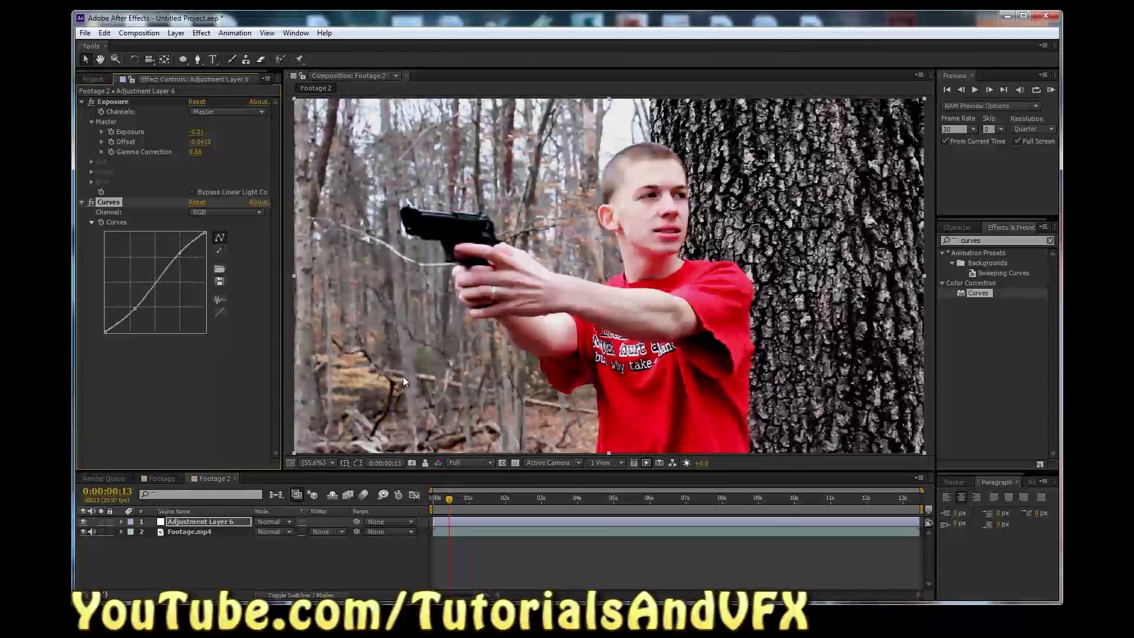
Step: Rename the adjustment layer as CC 1
click(201, 521)
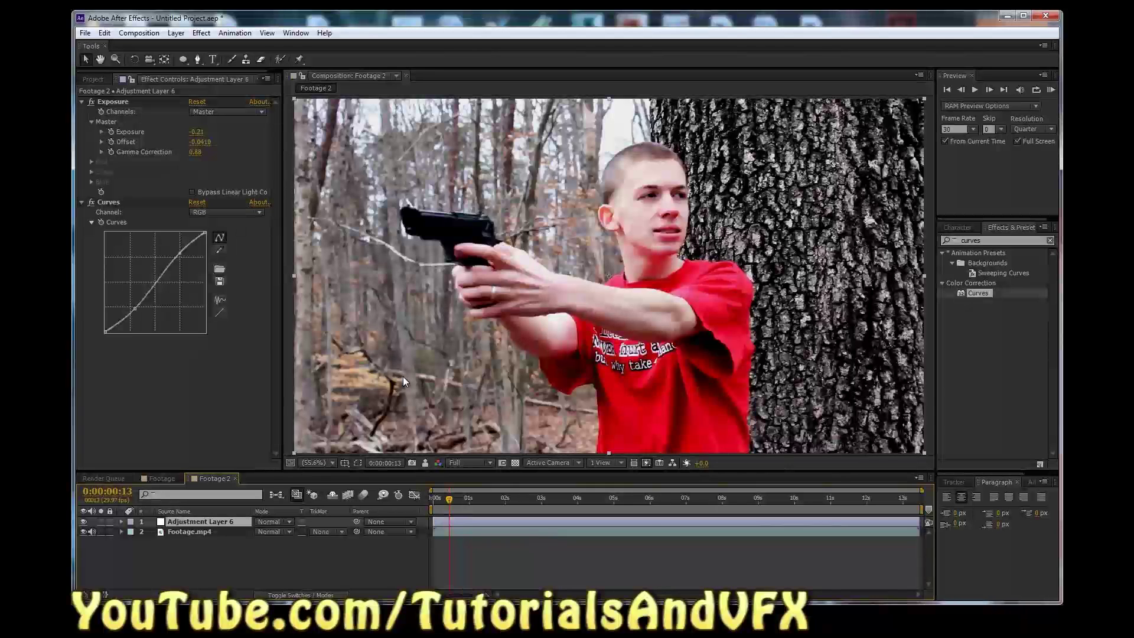
key(Return)
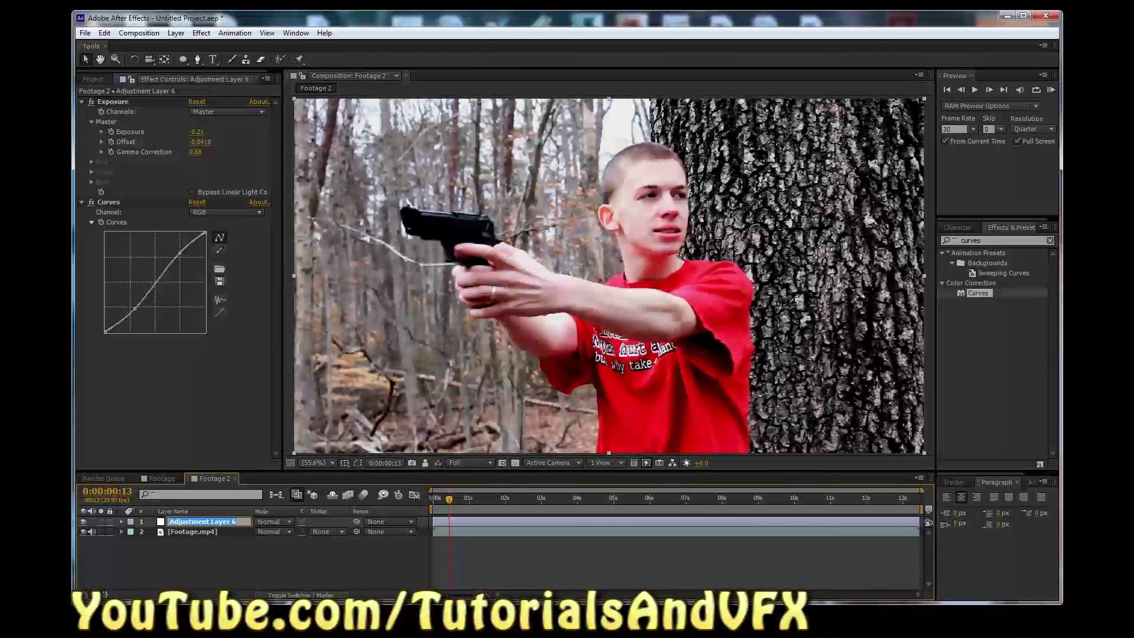
text(CC 1)
key(Return)
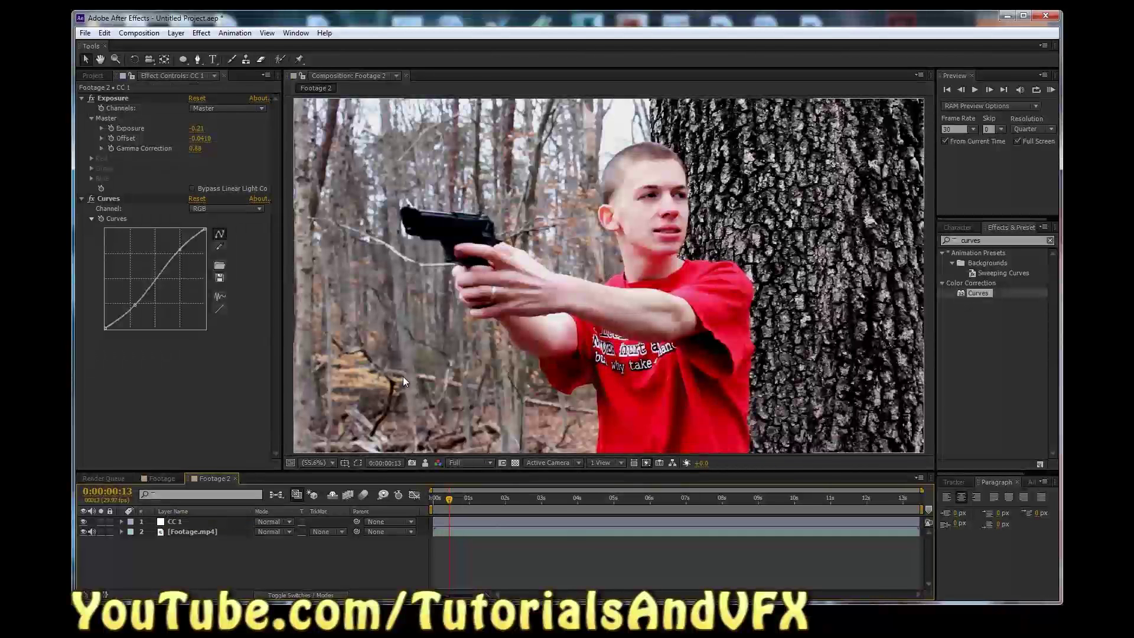
Step: Add a second adjustment layer above CC 1 and apply the Tint effect to it
click(404, 381)
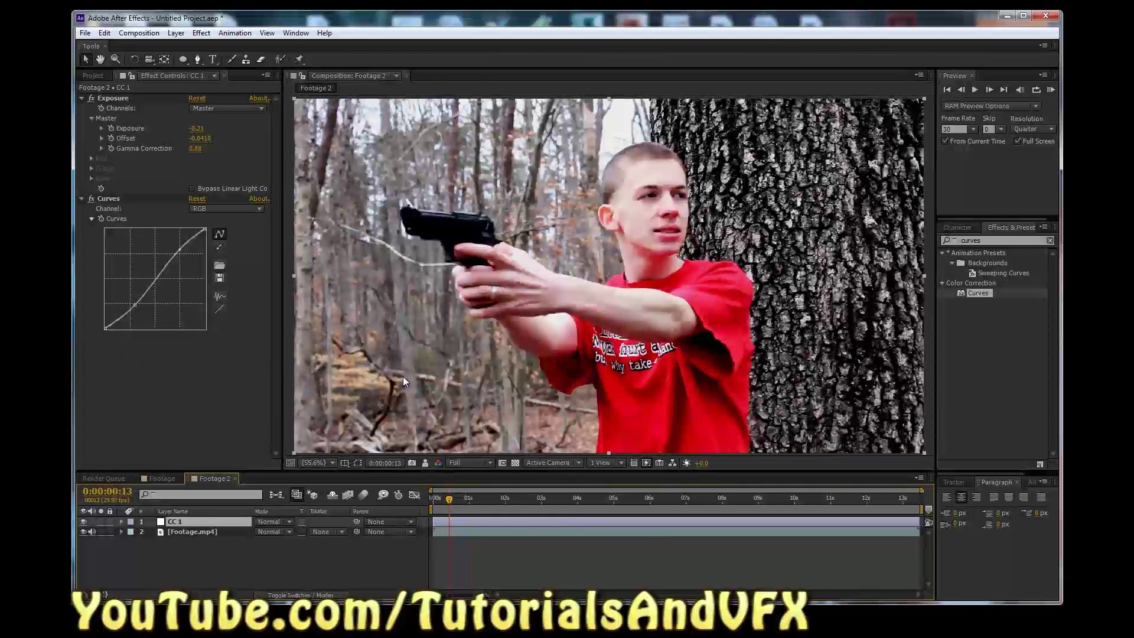
key(ctrl+alt+y)
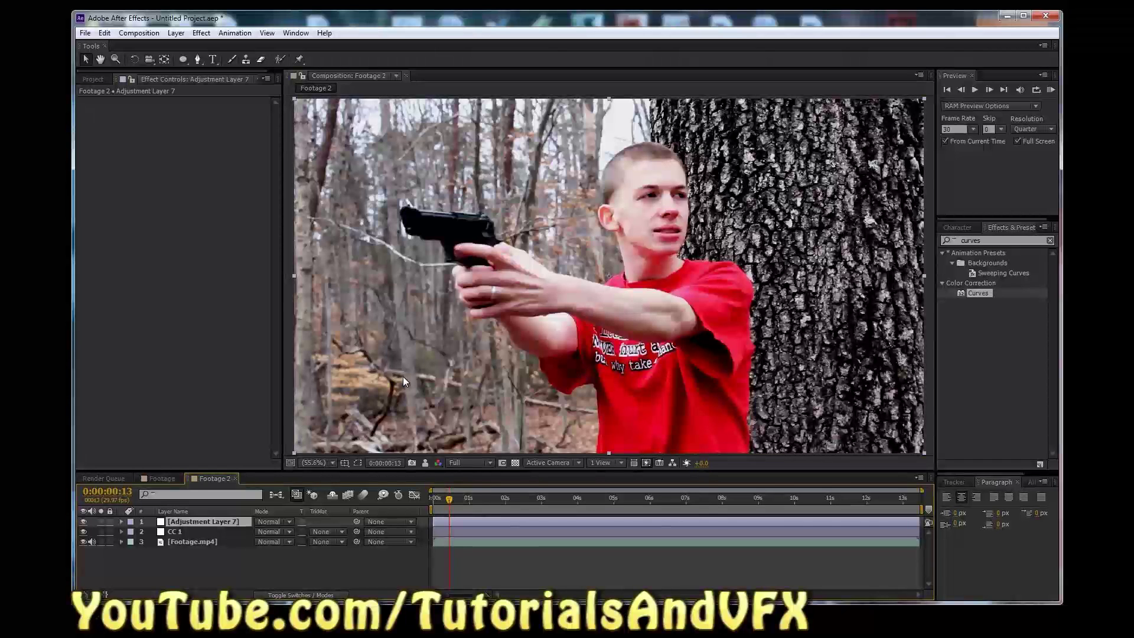
drag(987, 240, 961, 240)
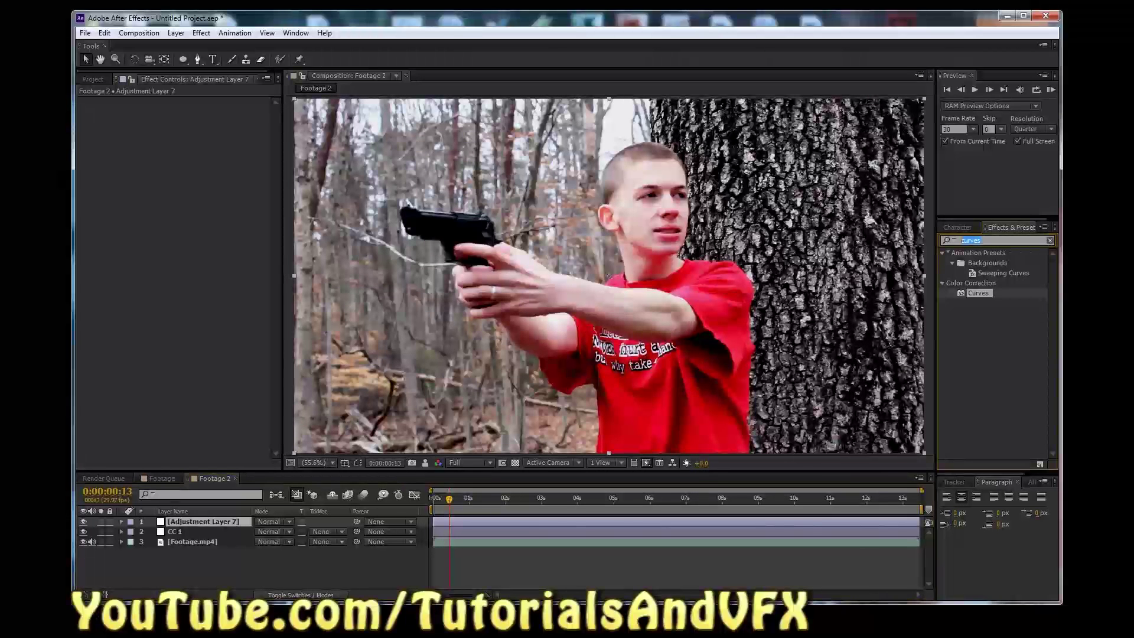
text(tint)
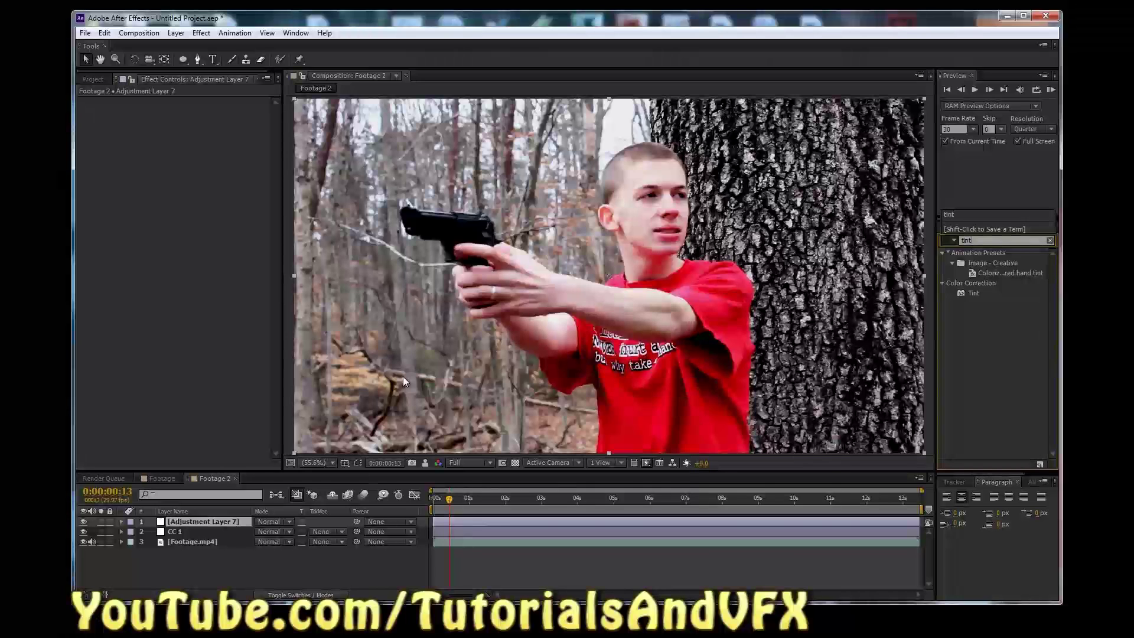
drag(973, 293, 184, 521)
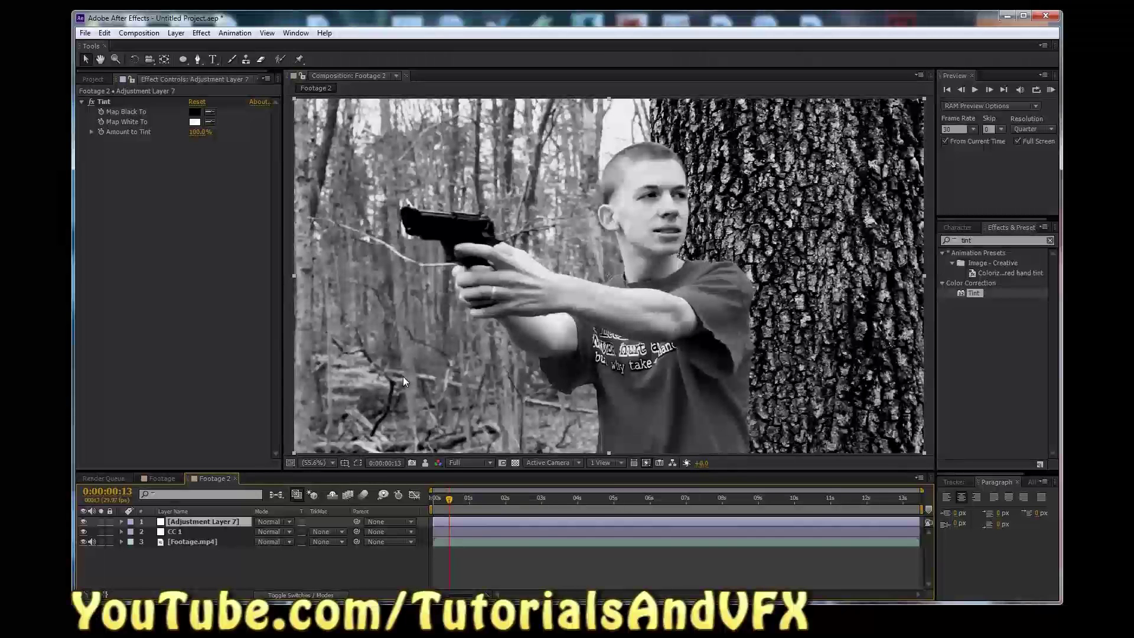
Step: Lower the opacity of the adjustment layer carrying the Tint effect to 39%
key(t)
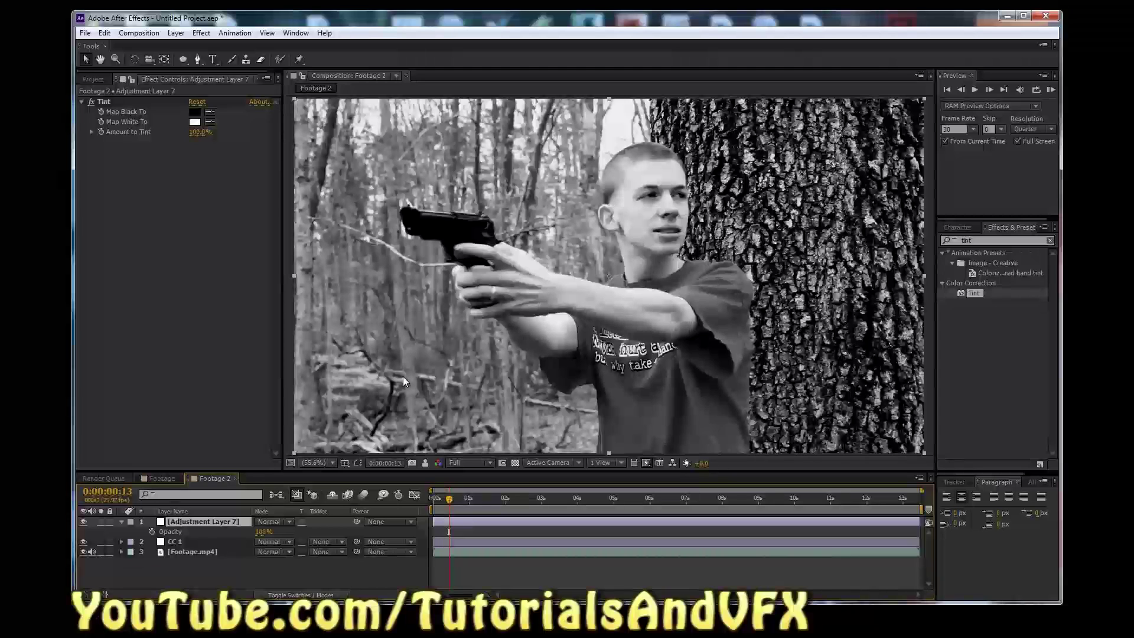
mouse_move(201, 132)
mouse_down()
mouse_move(141, 131)
mouse_move(202, 132)
mouse_up()
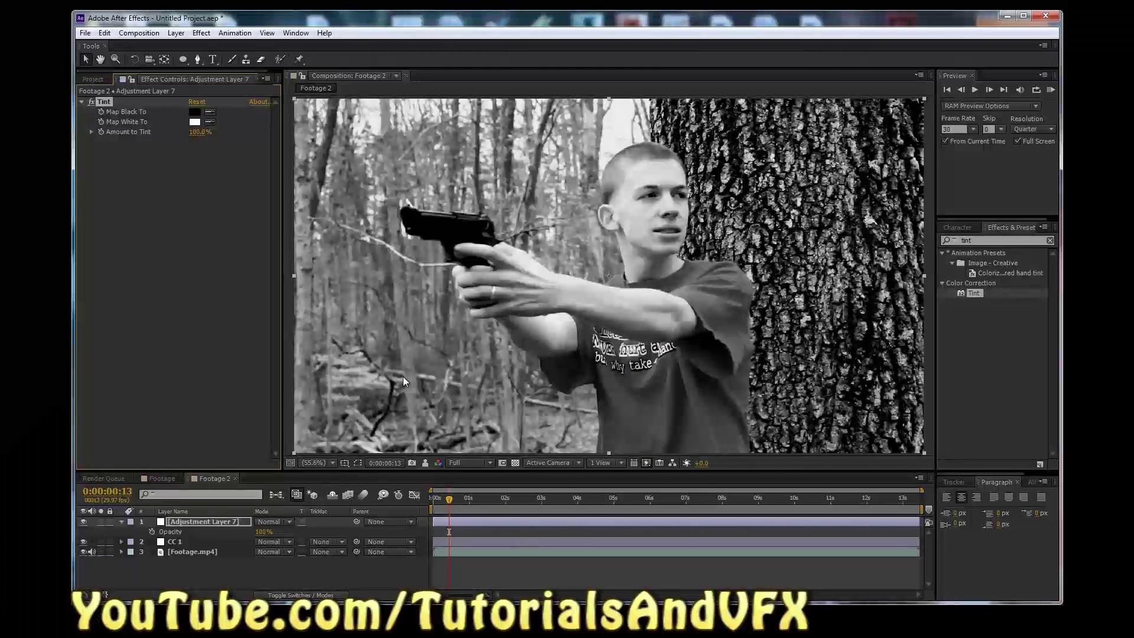
click(404, 381)
drag(263, 532, 242, 532)
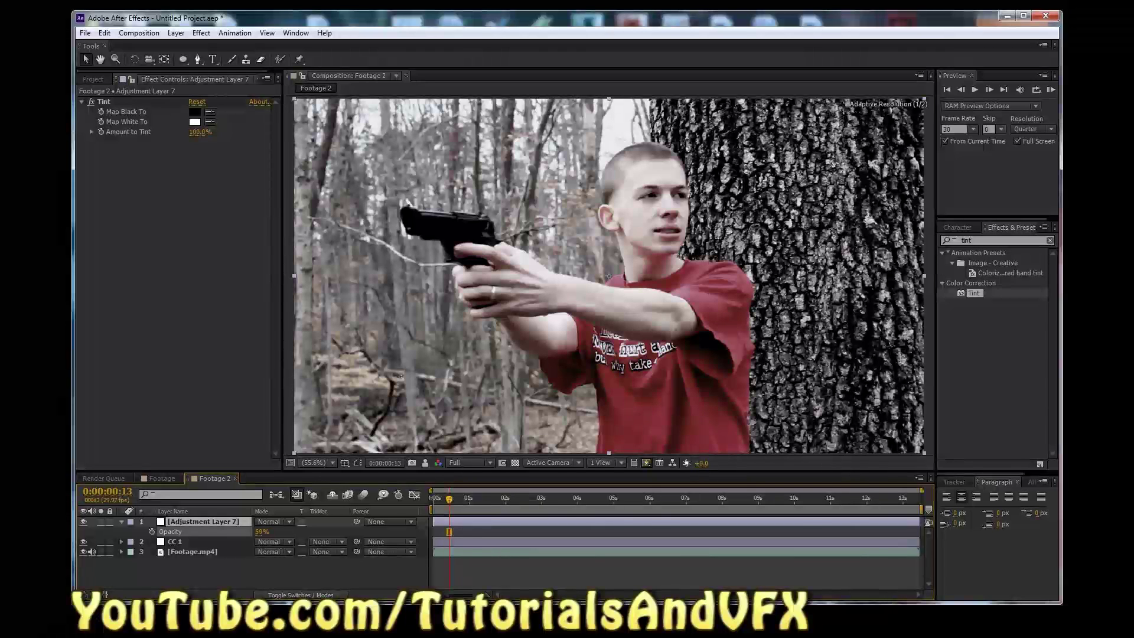
drag(226, 531, 234, 531)
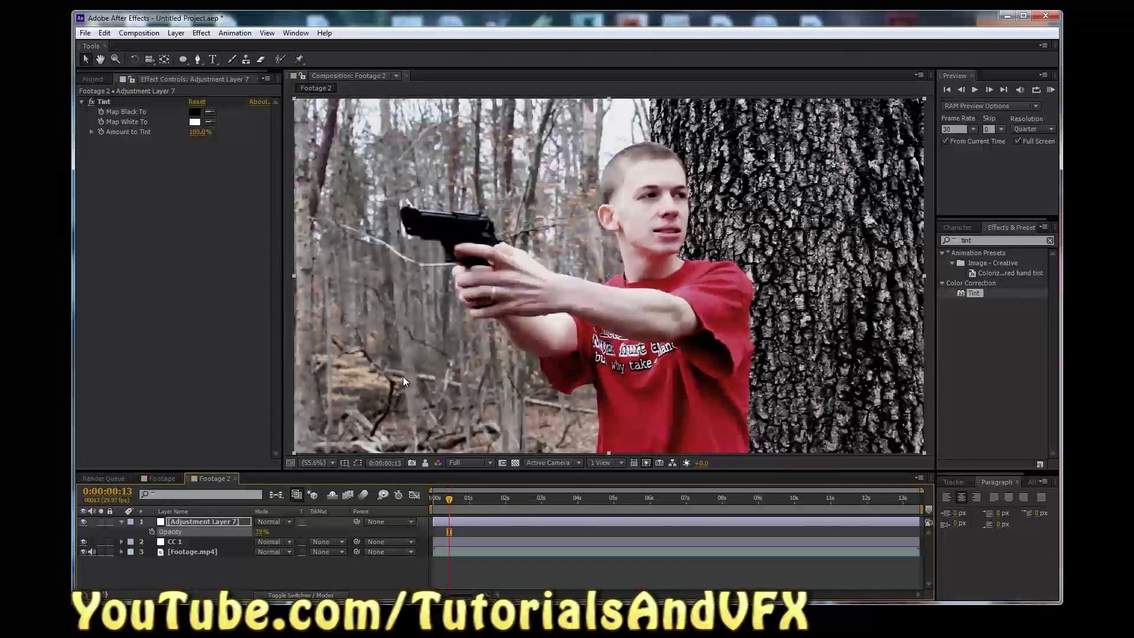
key(Return)
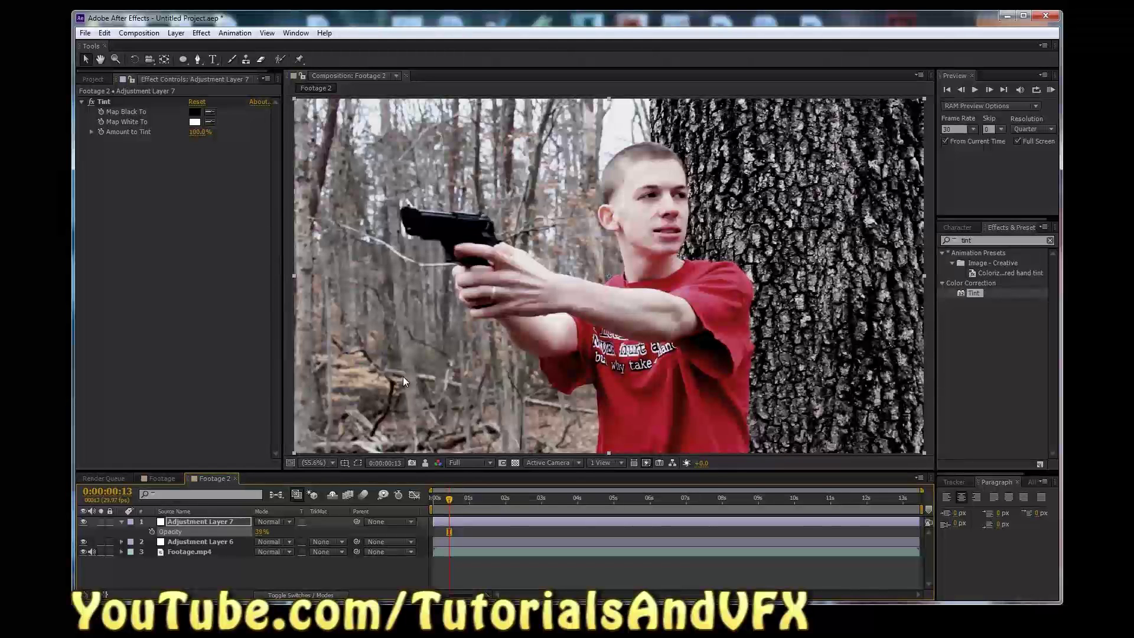
click(403, 382)
key(Return)
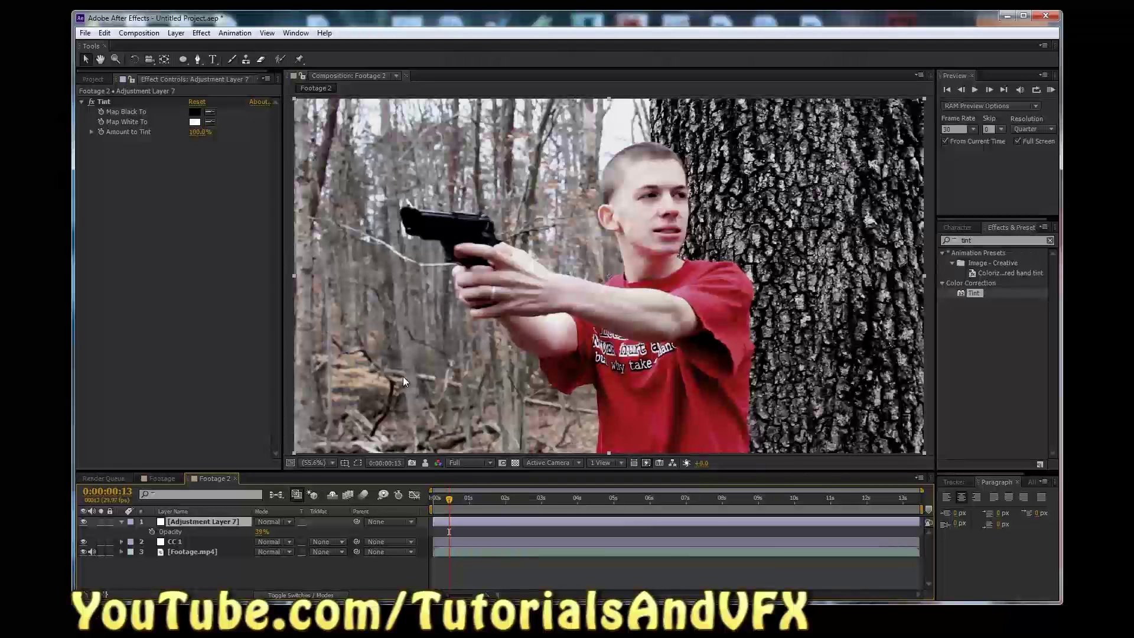
Step: Add another adjustment layer at the top of the stack and rename the Tint effect's layer as tint
key(ctrl+alt+y)
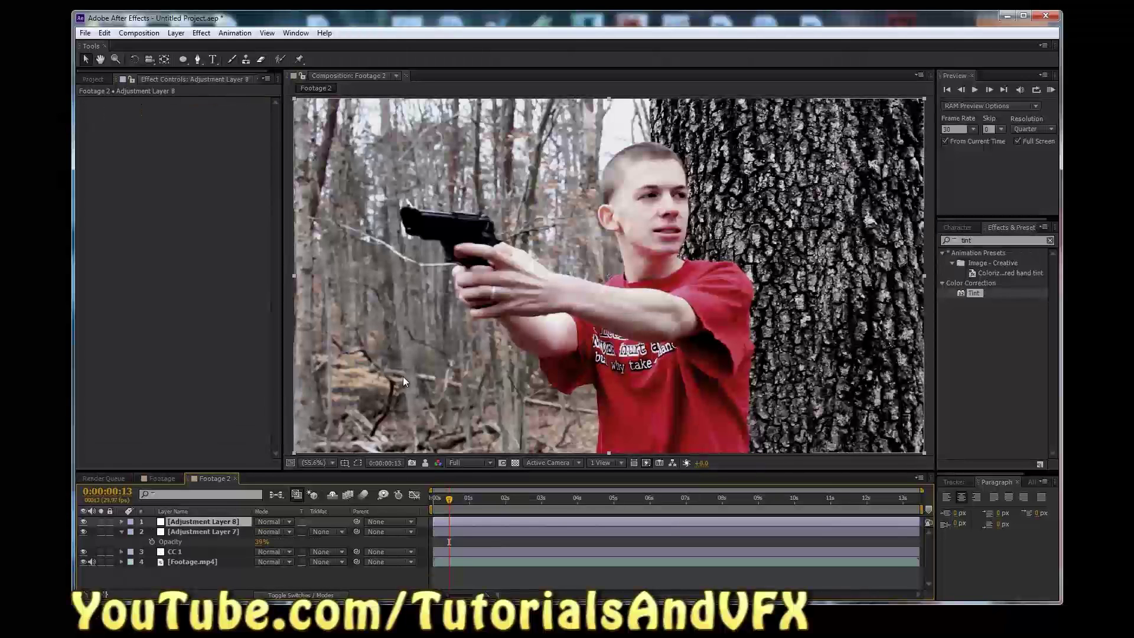
click(203, 531)
key(Return)
text(tint)
key(Return)
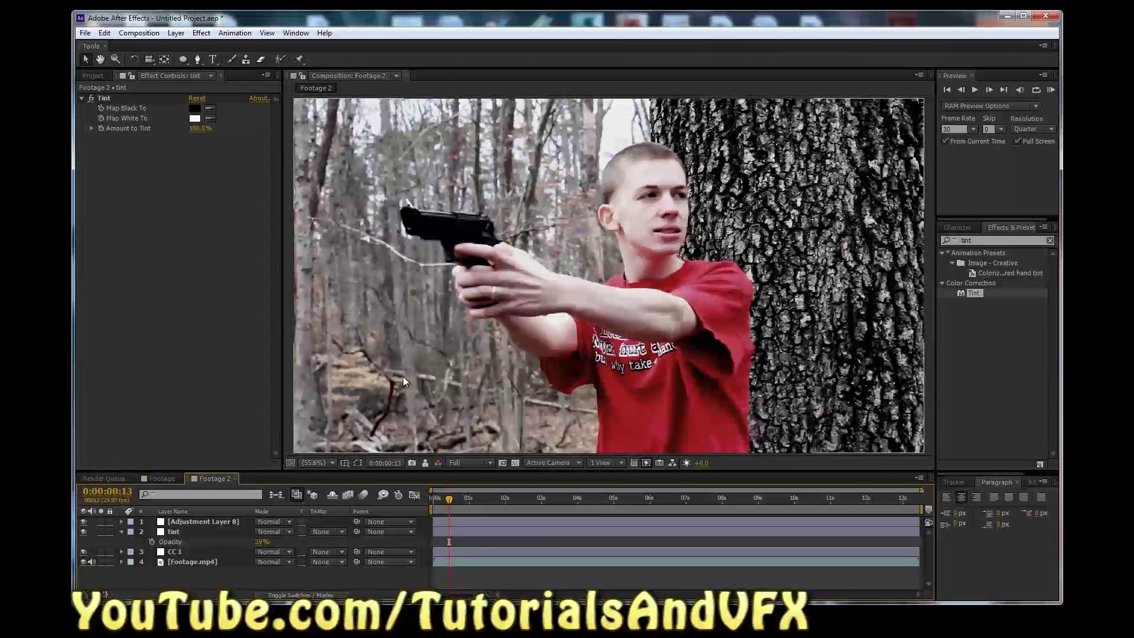
Step: Apply the Curves effect to the new top adjustment layer and pull its RGB curve down to darken the image
click(405, 381)
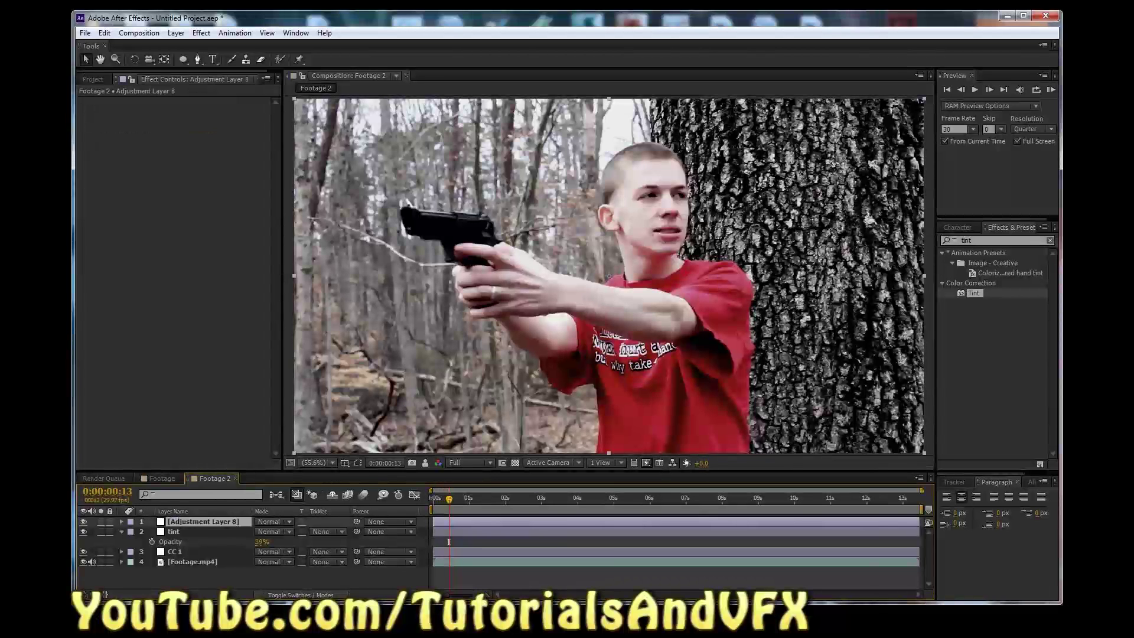
key(ctrl+a)
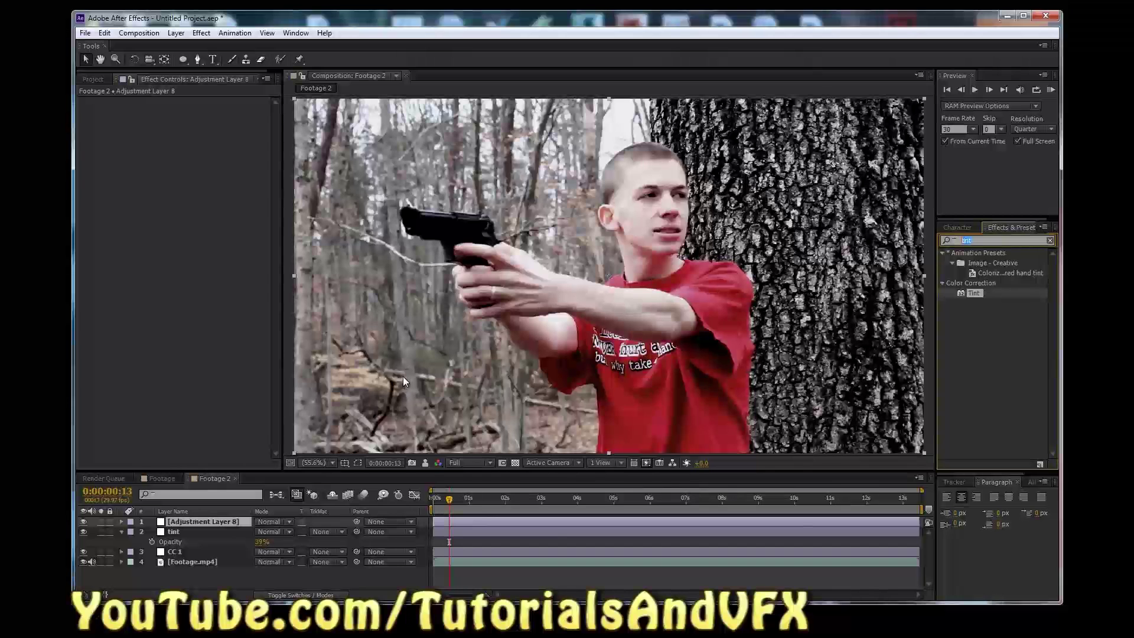
click(177, 278)
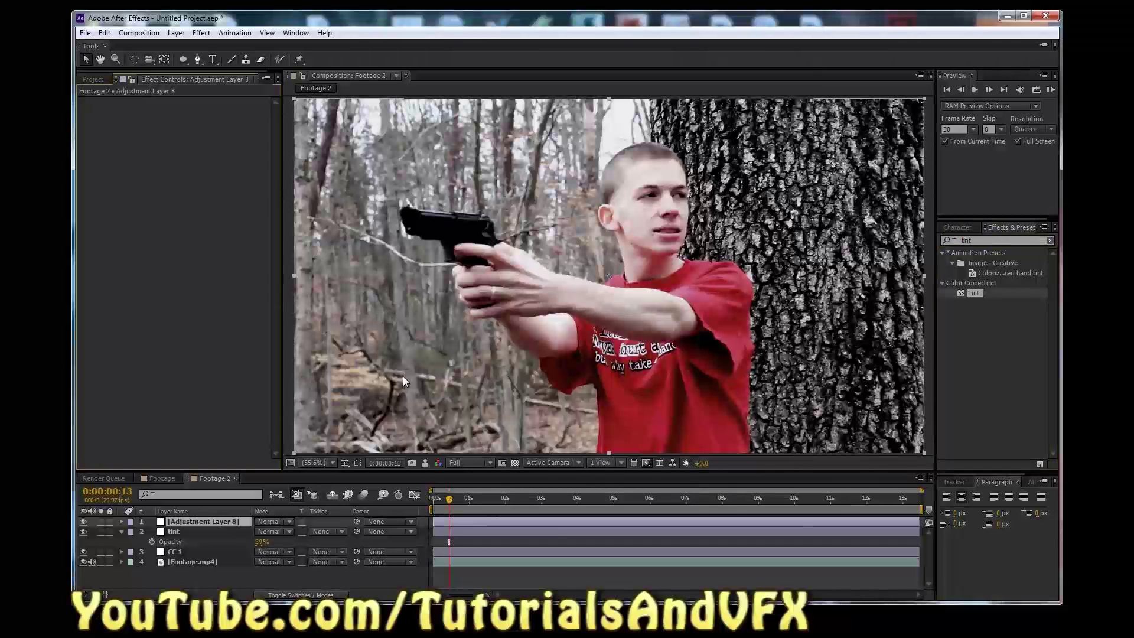
click(173, 531)
key(ctrl+5)
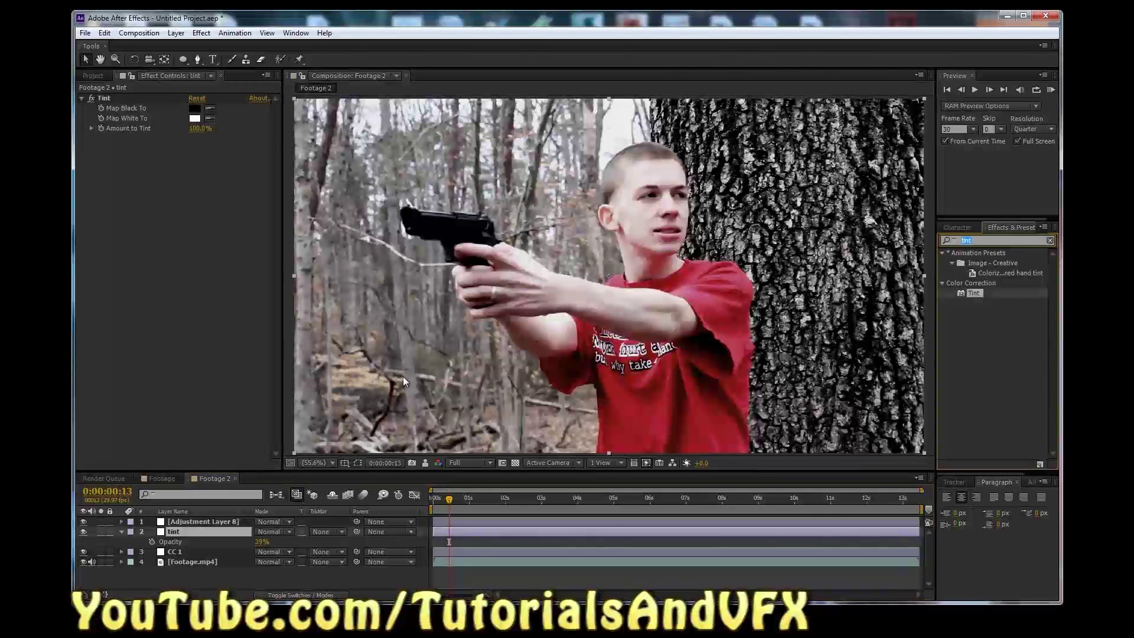
text(curve)
drag(978, 293, 191, 522)
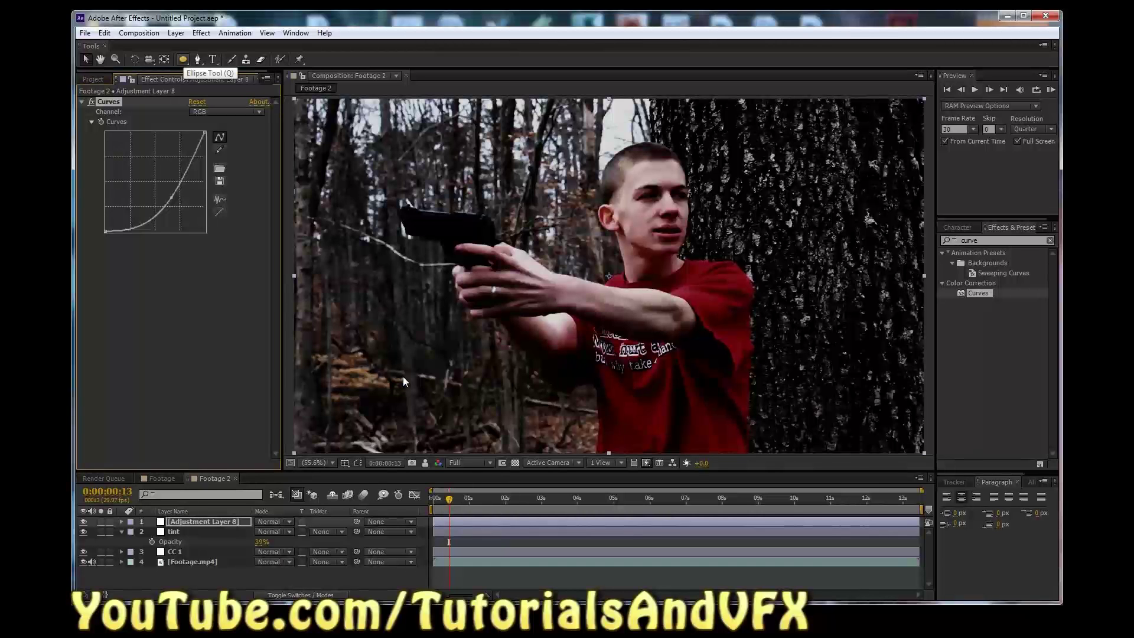
Step: Add a full-frame elliptical mask to the top adjustment layer and set the mask mode to Subtract
click(183, 59)
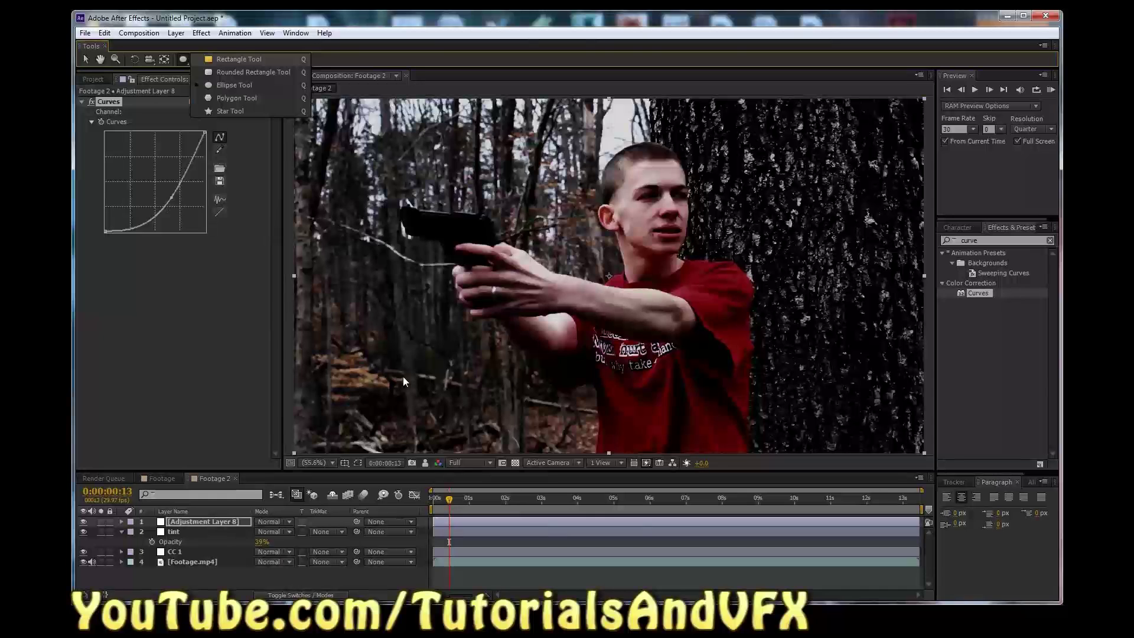
click(238, 59)
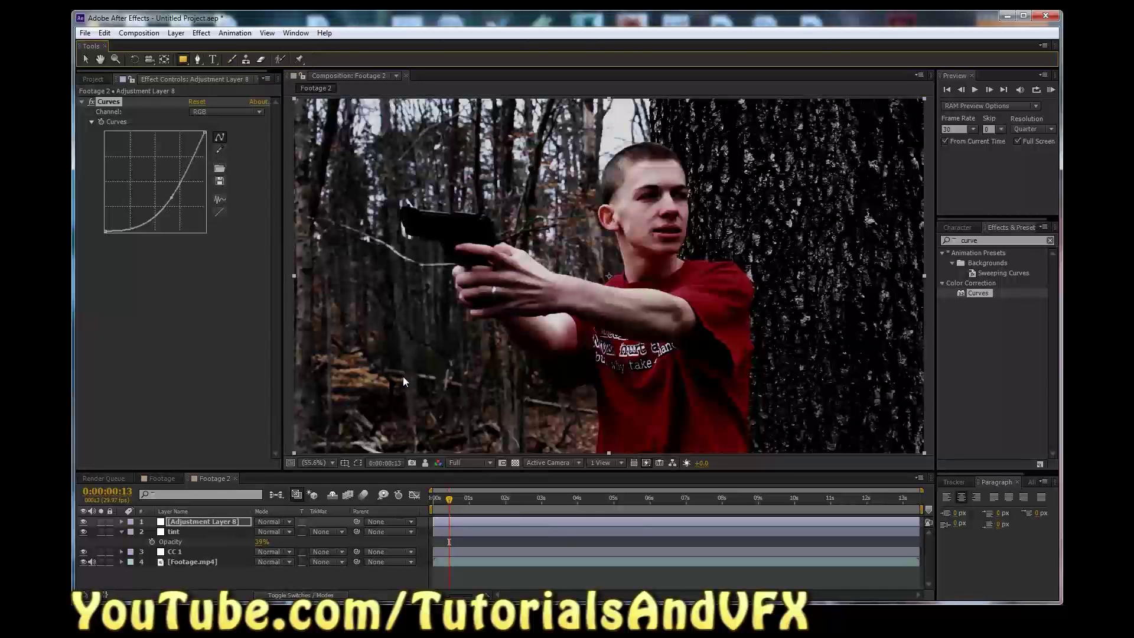
click(183, 59)
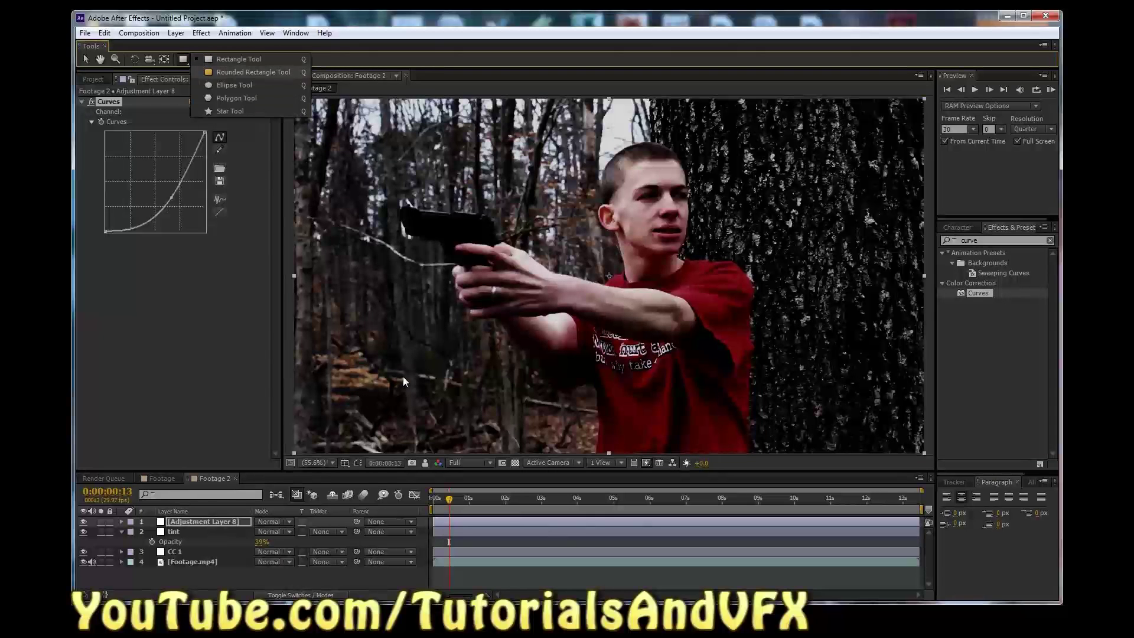
click(234, 85)
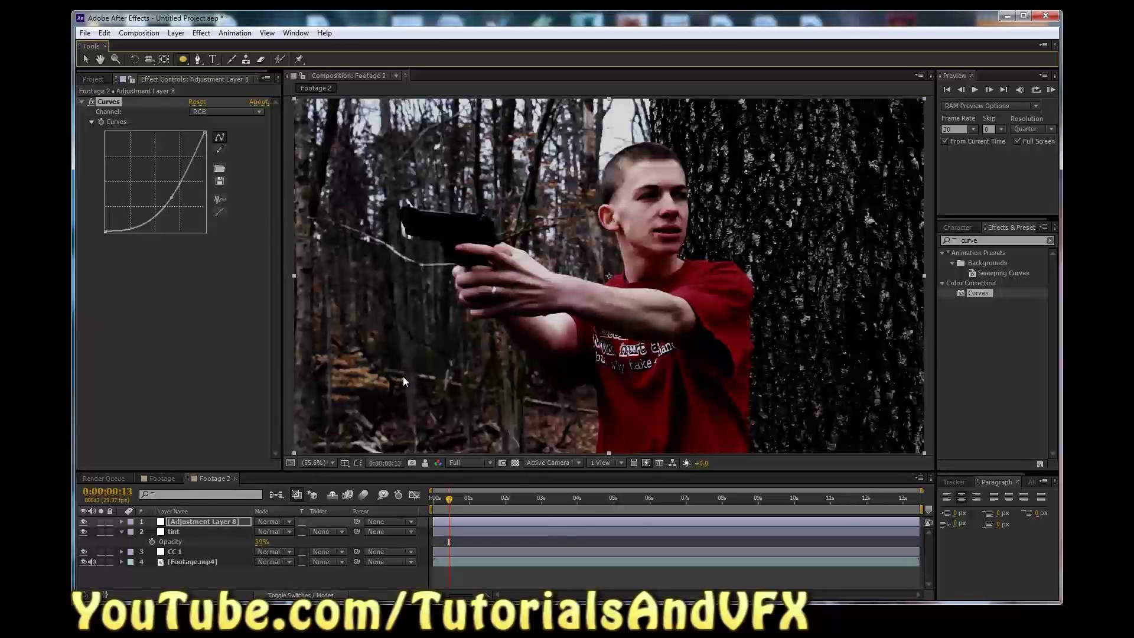
double_click(183, 59)
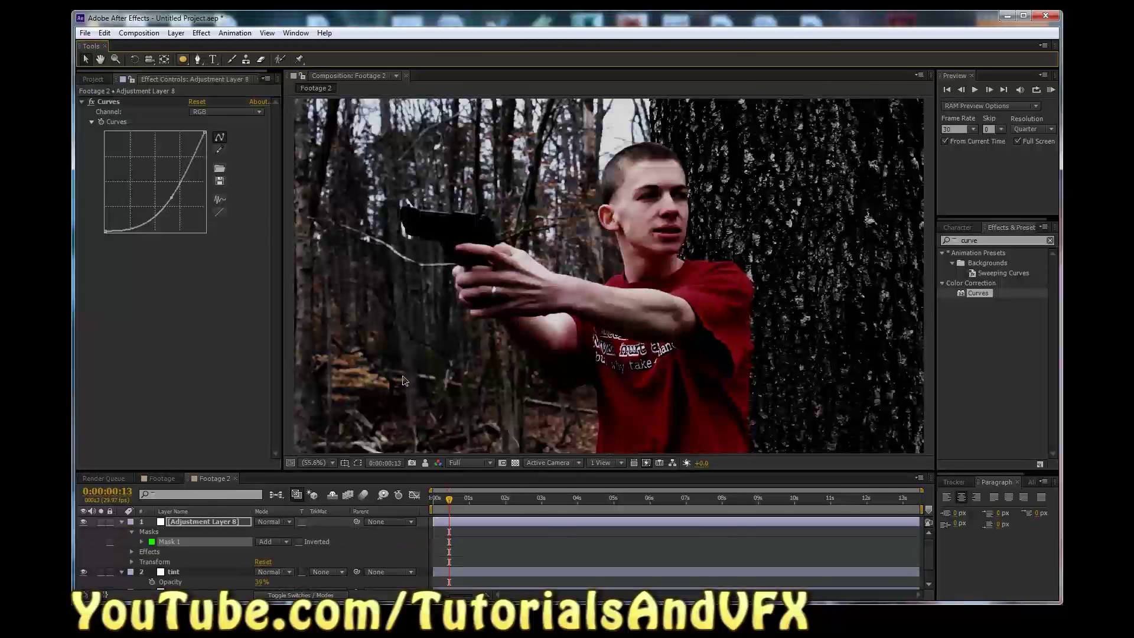
key(v)
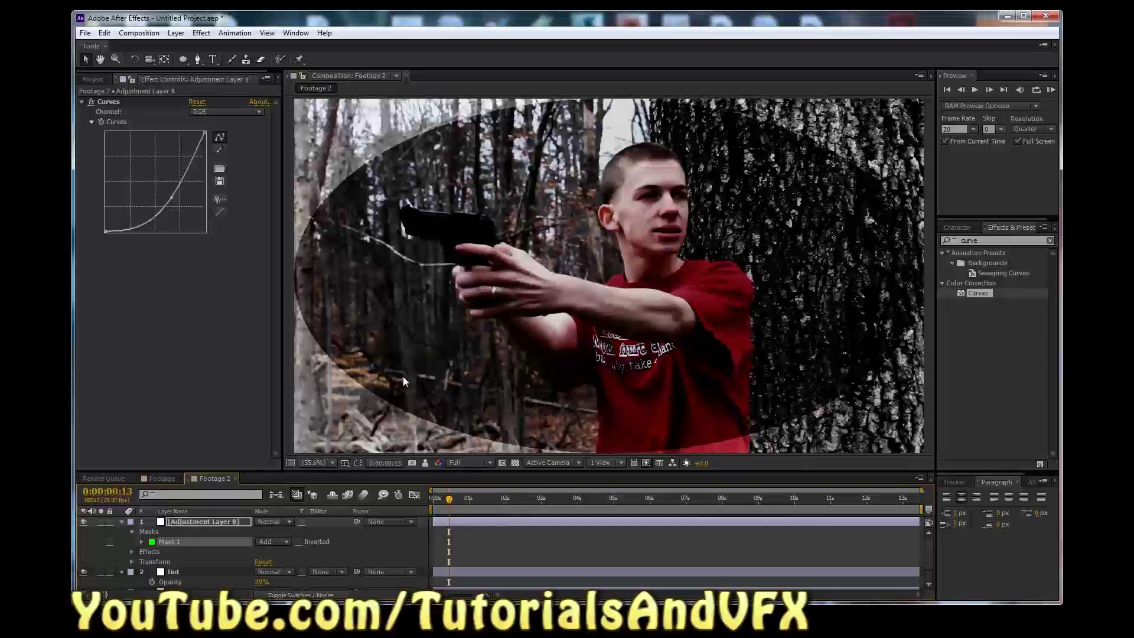
click(274, 542)
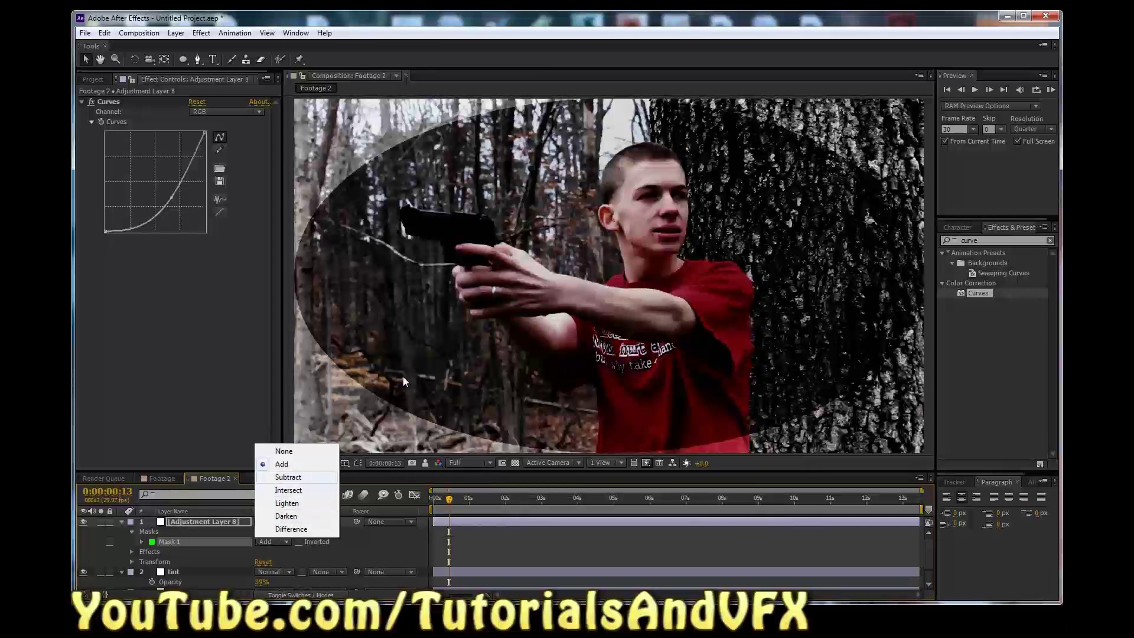
click(296, 479)
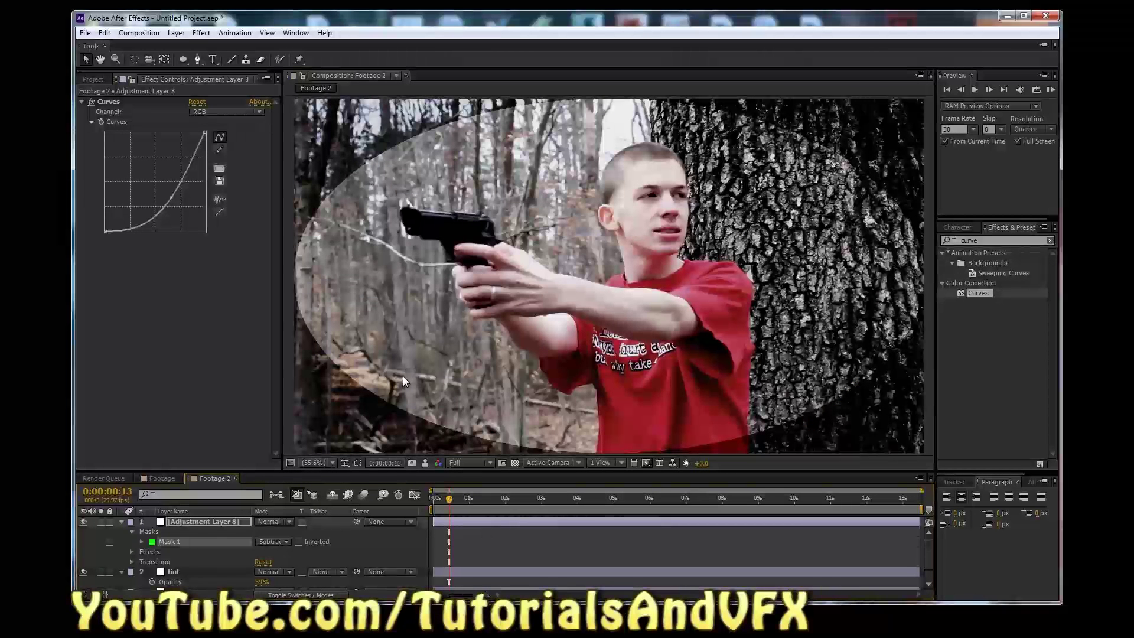
Step: Feather the elliptical mask by about 460 pixels to soften the dark edges
click(403, 380)
key(m)
key(m)
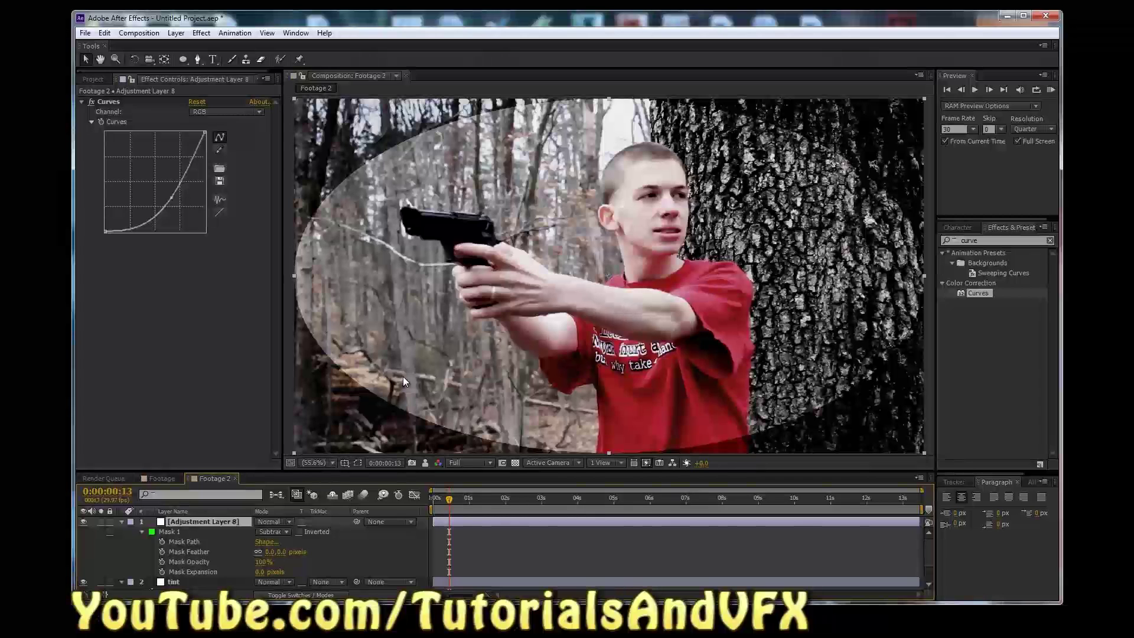
drag(272, 552, 371, 551)
drag(401, 376, 403, 380)
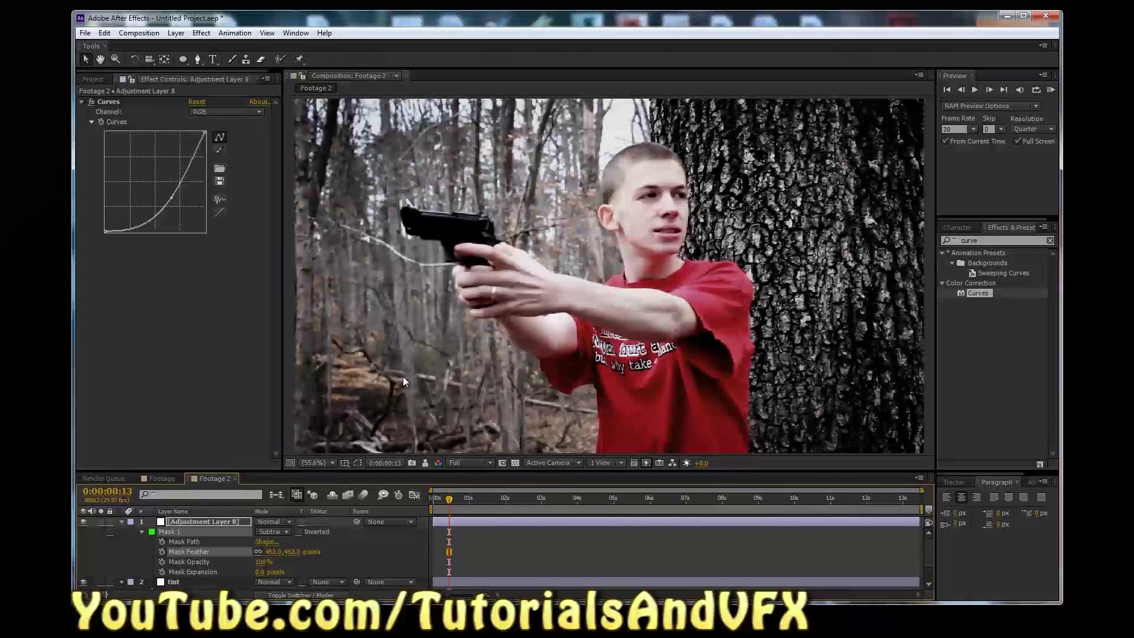
Step: Set the masked Curves layer's opacity to 71% and rename the layer as vinette
click(404, 381)
key(t)
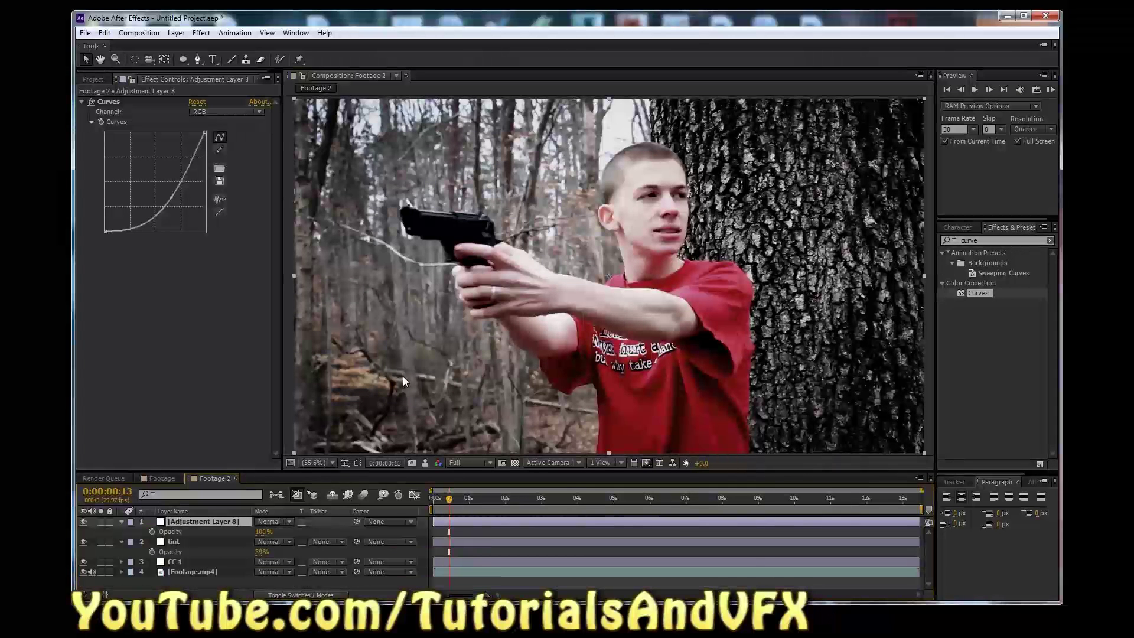
drag(404, 377, 404, 381)
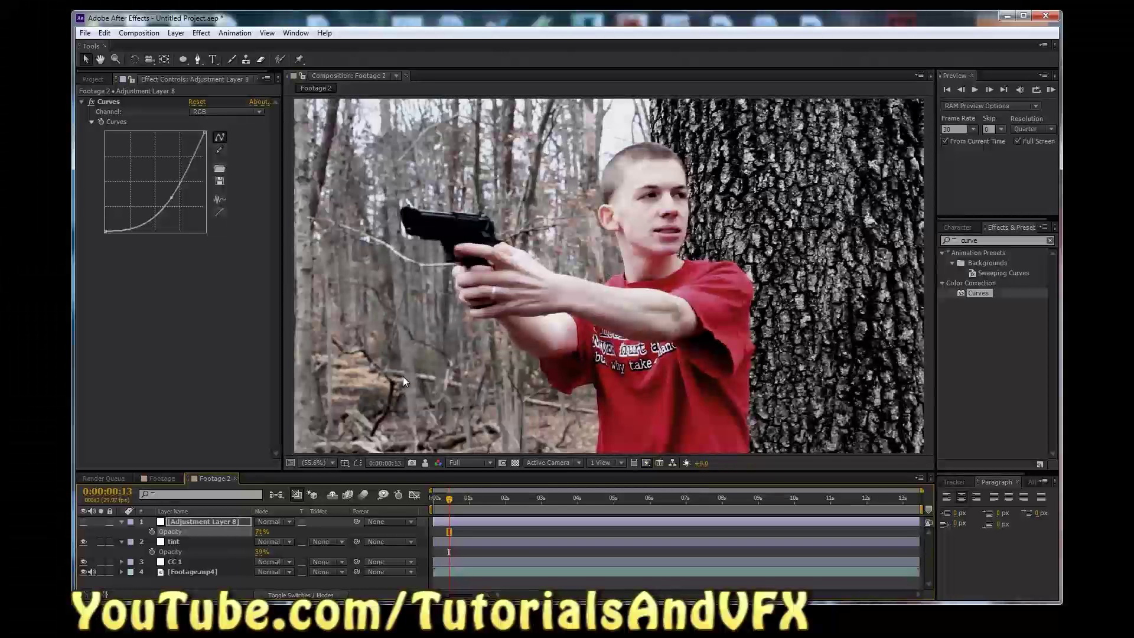
click(403, 380)
key(Return)
text(vinette)
key(Return)
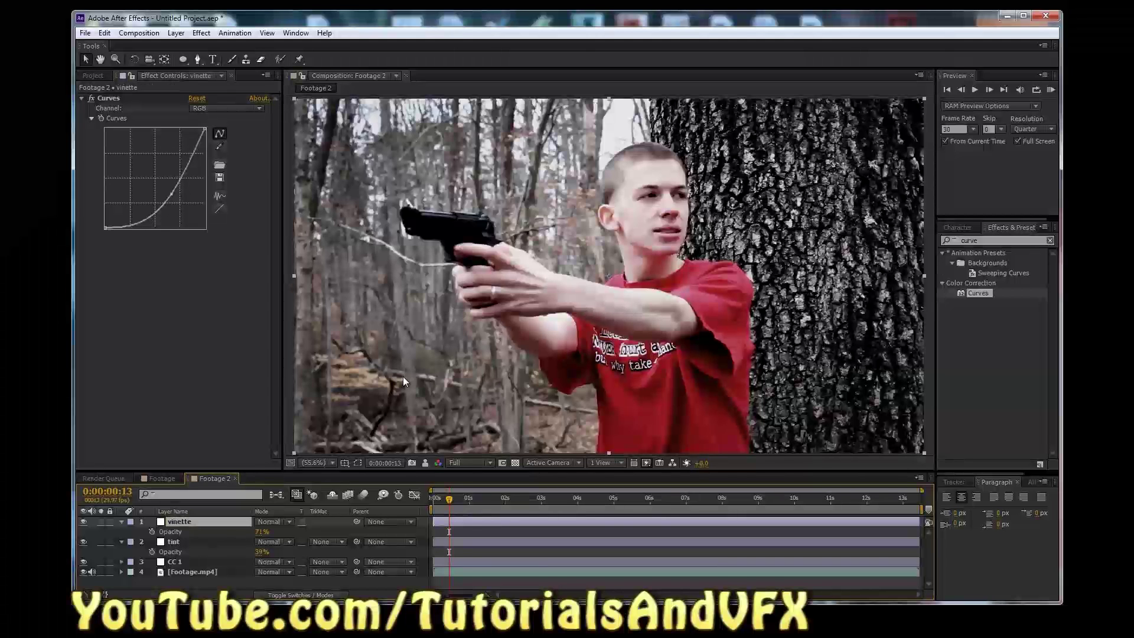
Step: Select the CC 1 layer, find the Hue/Saturation effect and apply it below the layer's Curves effect
key(ctrl+Down)
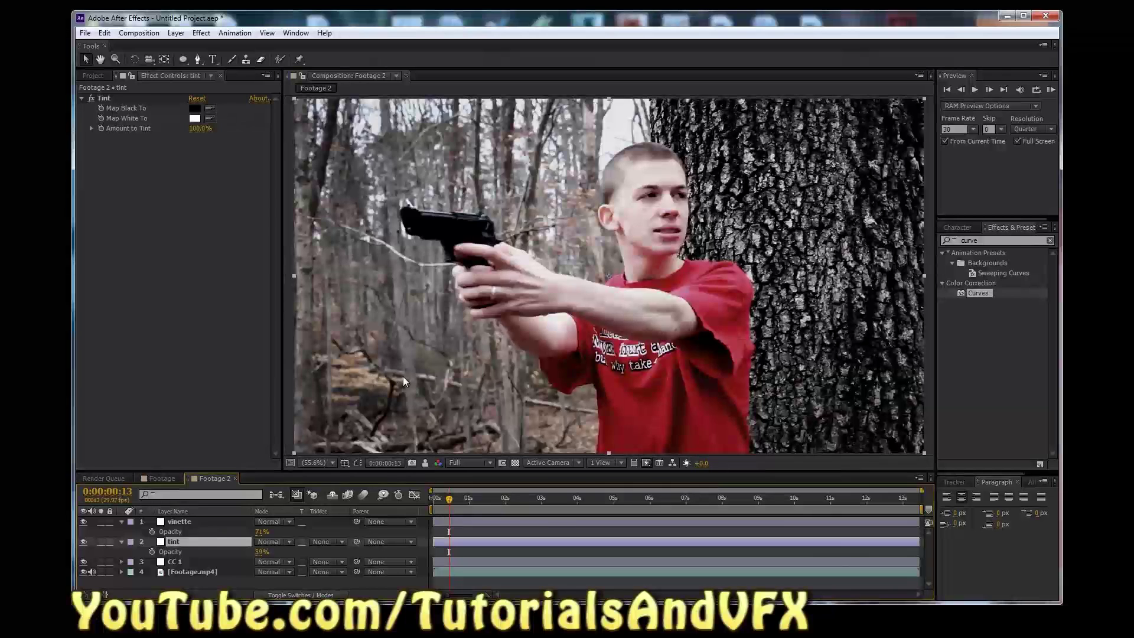
key(ctrl+Up)
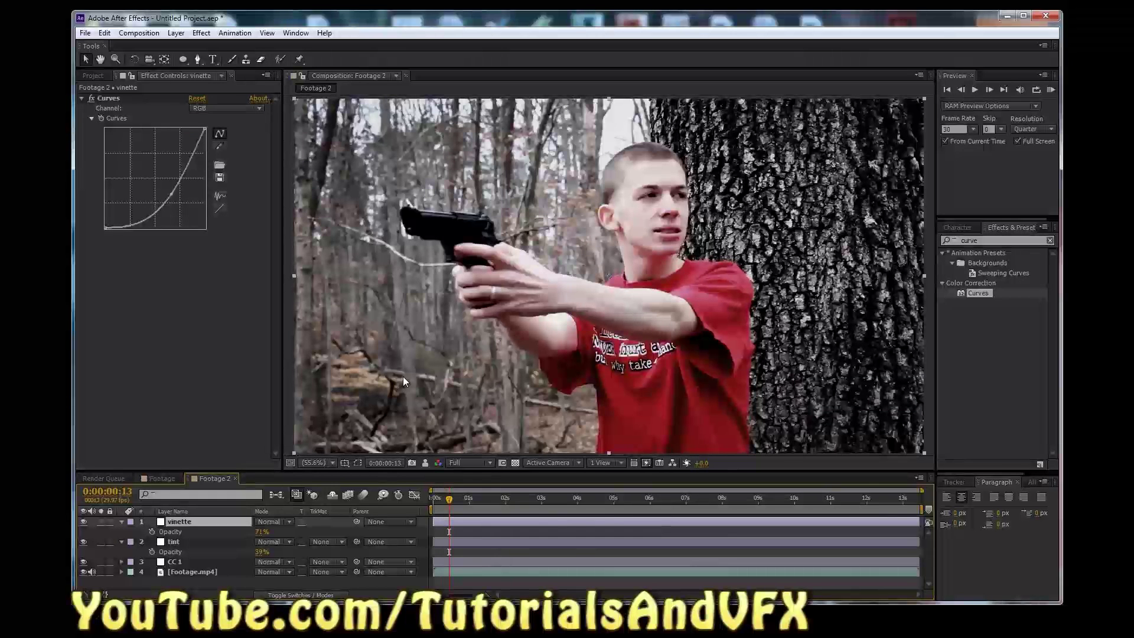
key(ctrl+Down)
key(ctrl+Down)
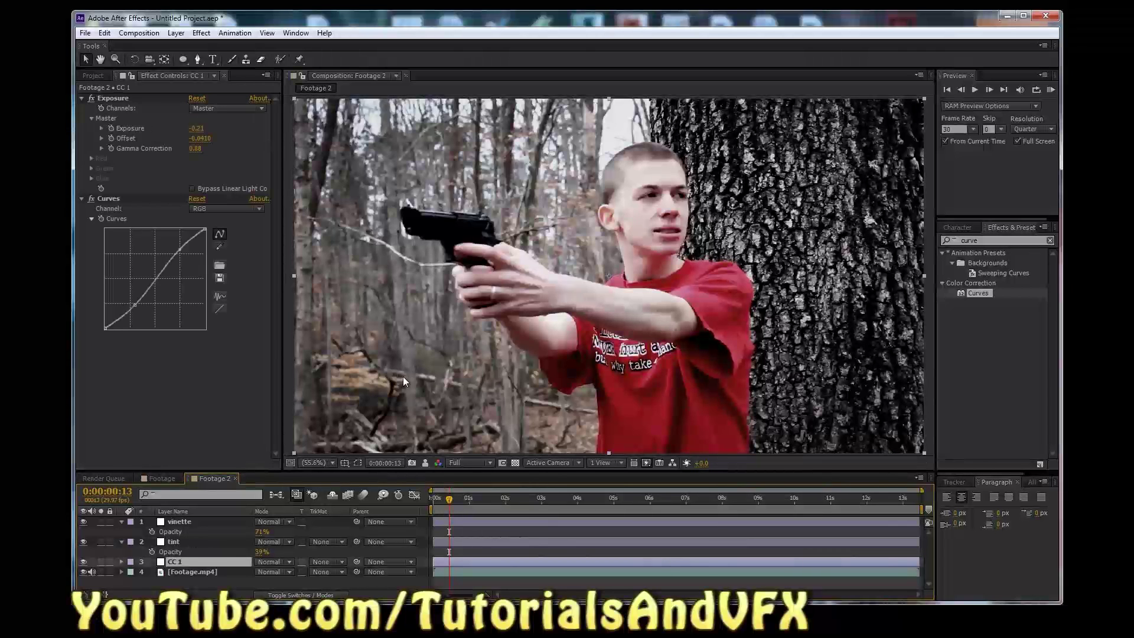
click(976, 241)
text(hue)
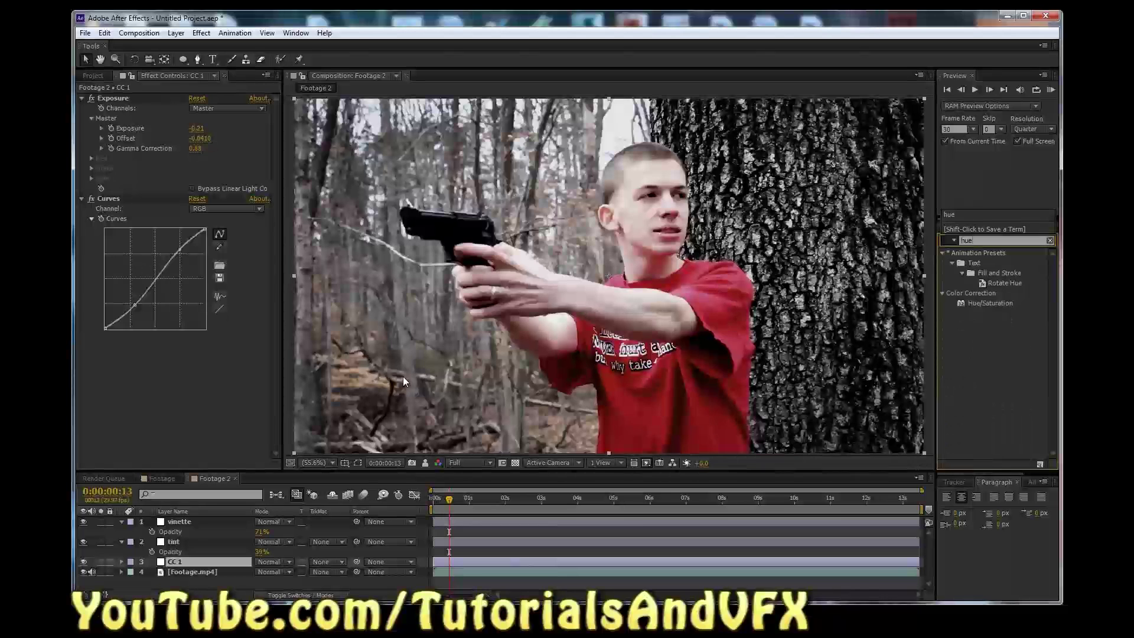
drag(989, 303, 177, 372)
Step: Switch CC 1's Hue/Saturation effect to the Yellows channel and reduce the yellow saturation to about -23
key(comma)
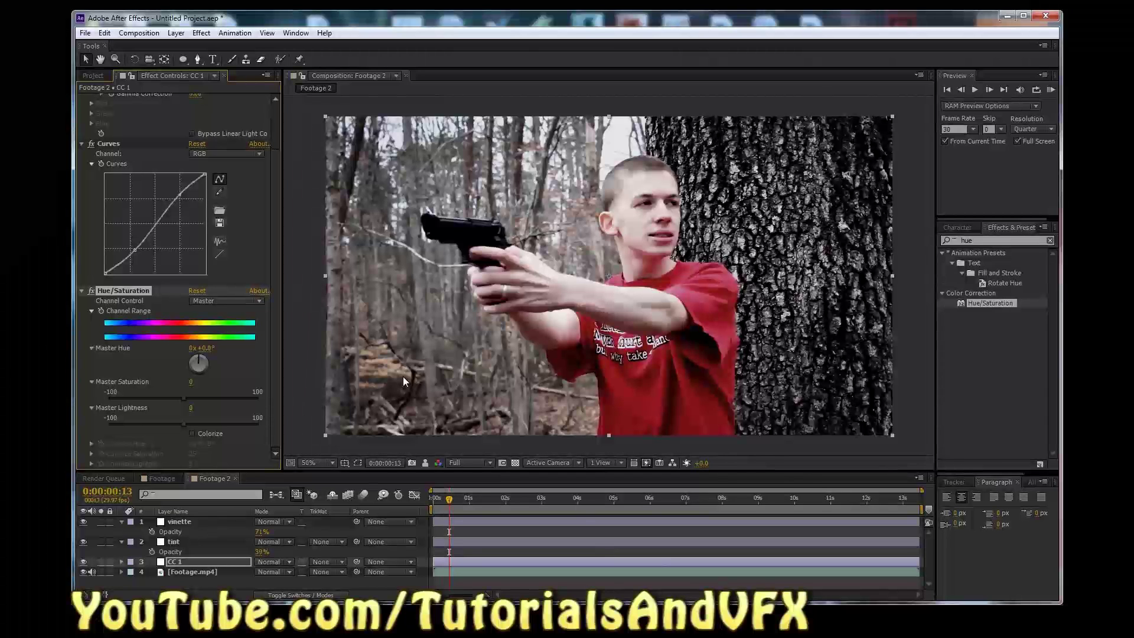
click(226, 301)
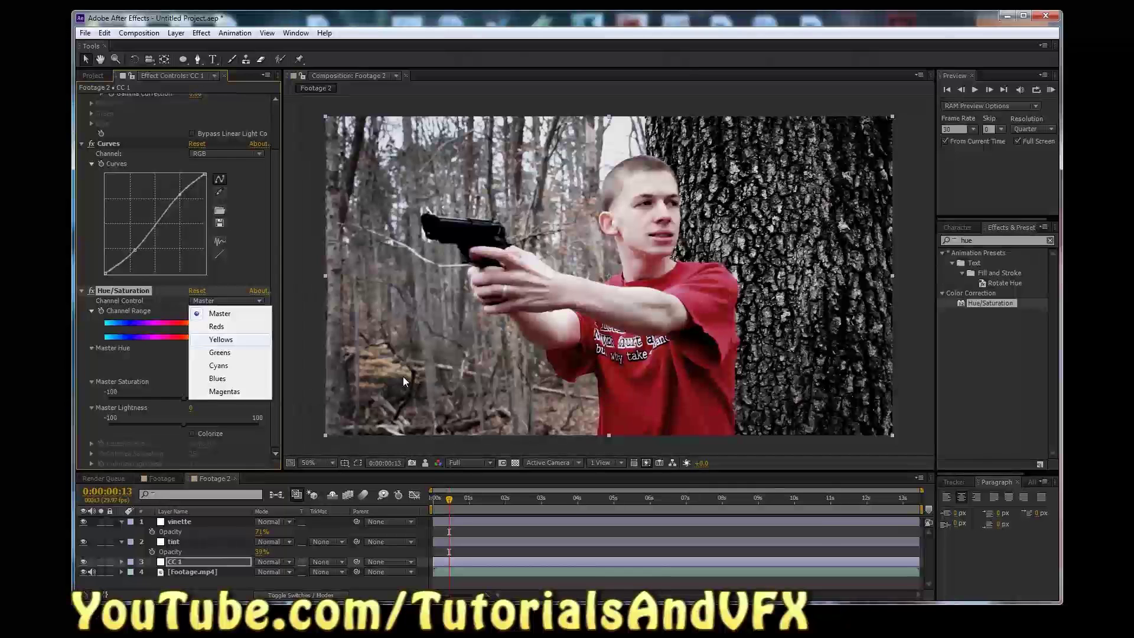
click(221, 339)
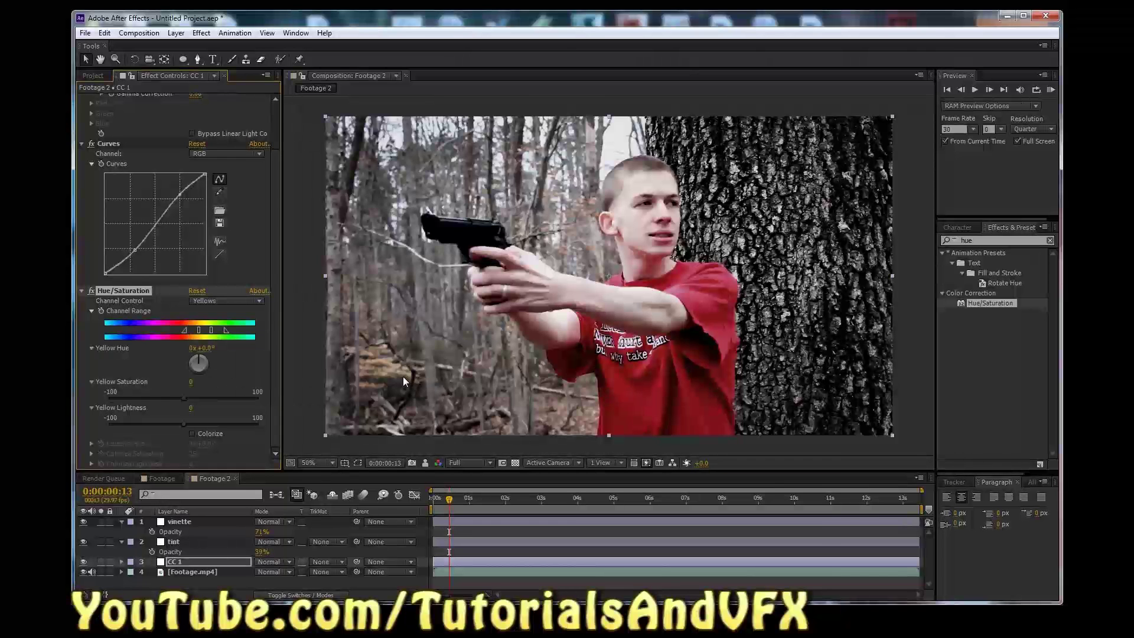
mouse_move(183, 398)
mouse_down()
mouse_move(158, 398)
mouse_move(167, 398)
mouse_up()
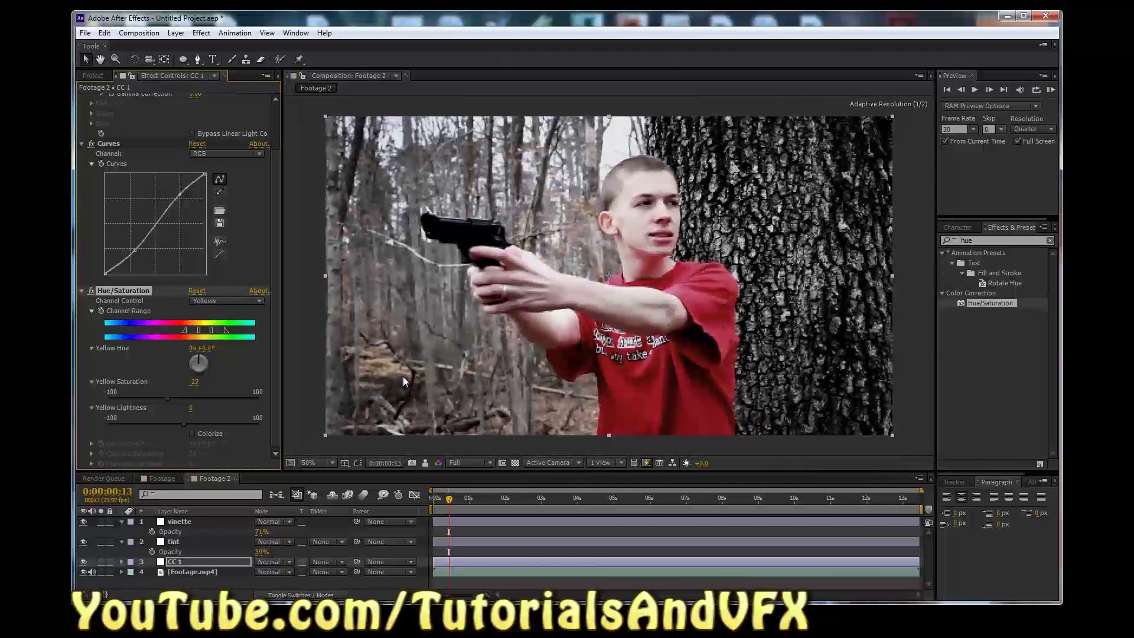
Step: Switch CC 1's Hue/Saturation effect to the Reds channel and reduce the red saturation to about -30
click(226, 300)
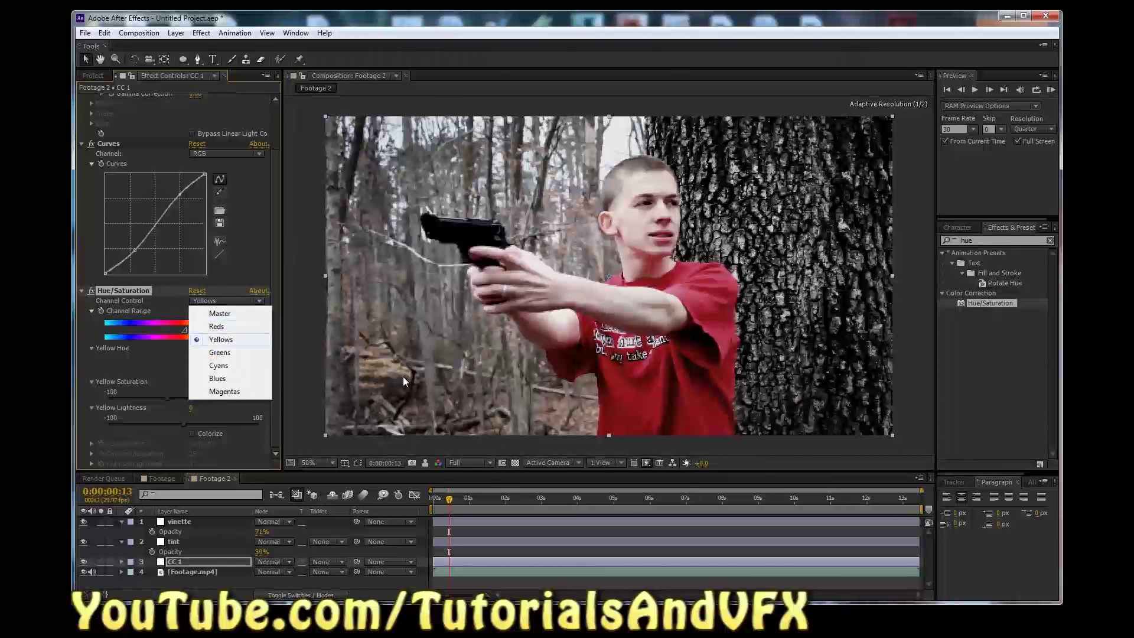
click(216, 326)
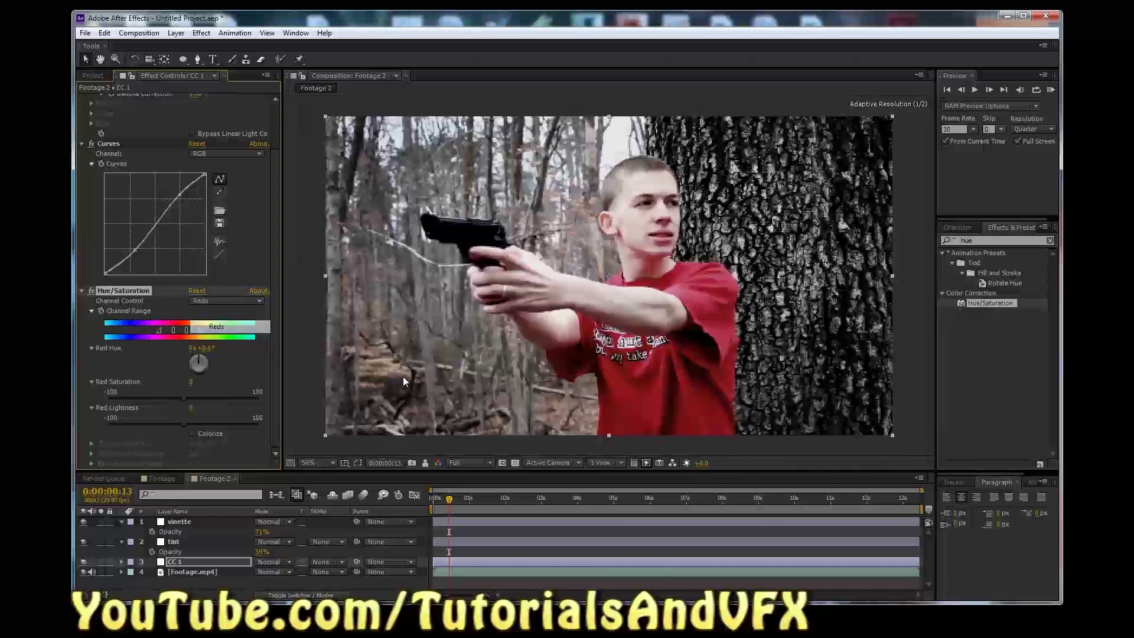
drag(404, 380, 404, 381)
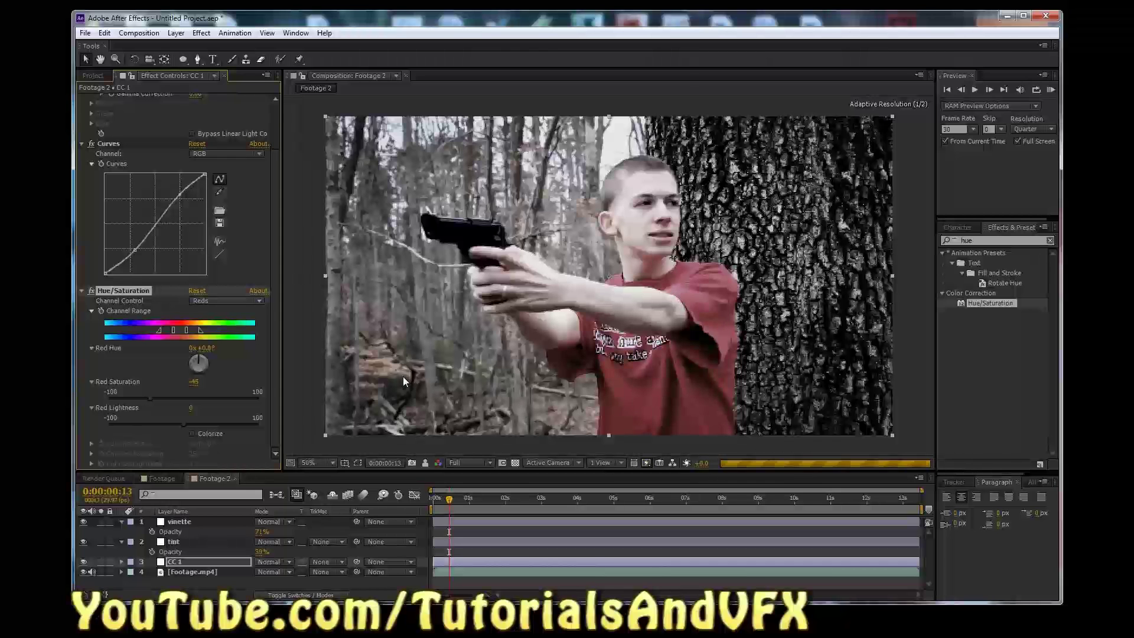
click(227, 300)
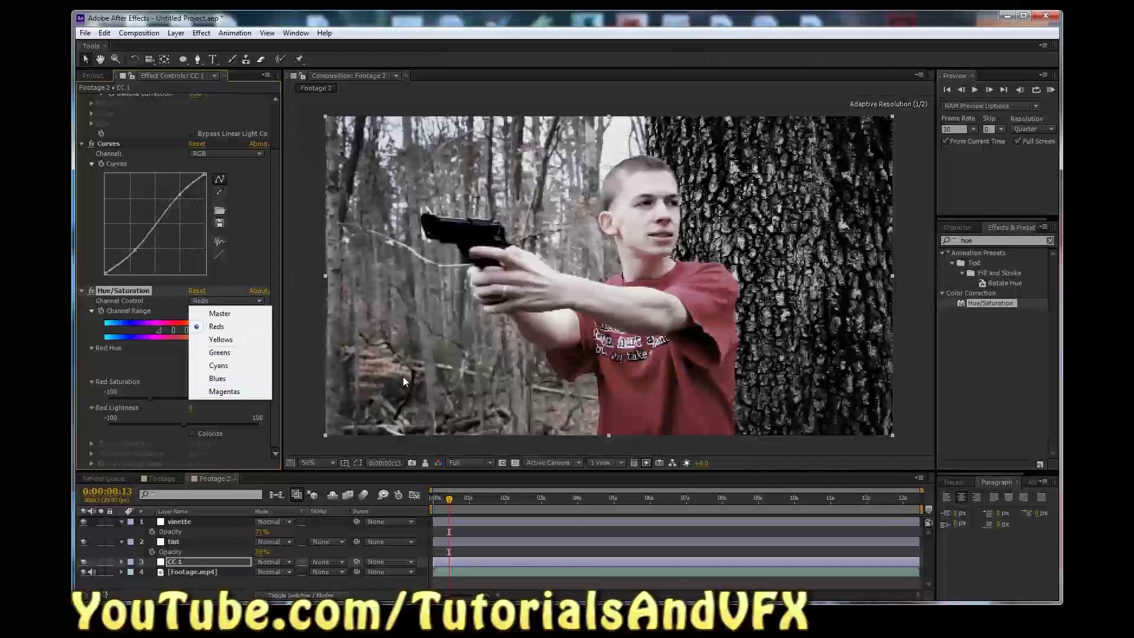
click(236, 409)
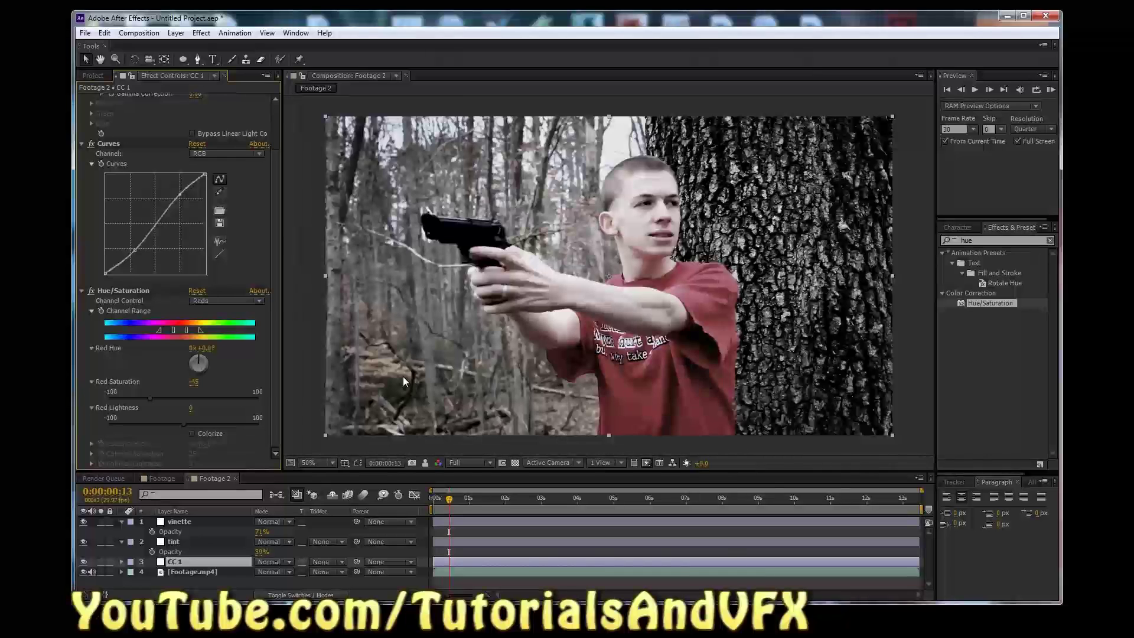
drag(150, 398, 162, 399)
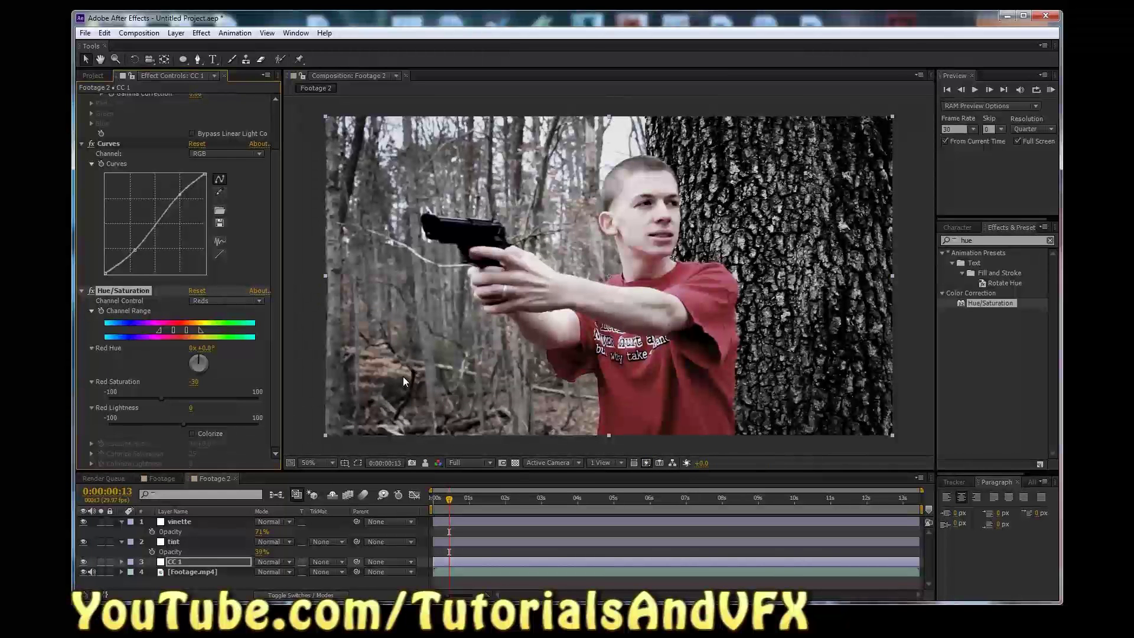
Step: Return the Hue/Saturation effect to the Yellows channel and set the yellow saturation to about -12
click(227, 301)
click(221, 339)
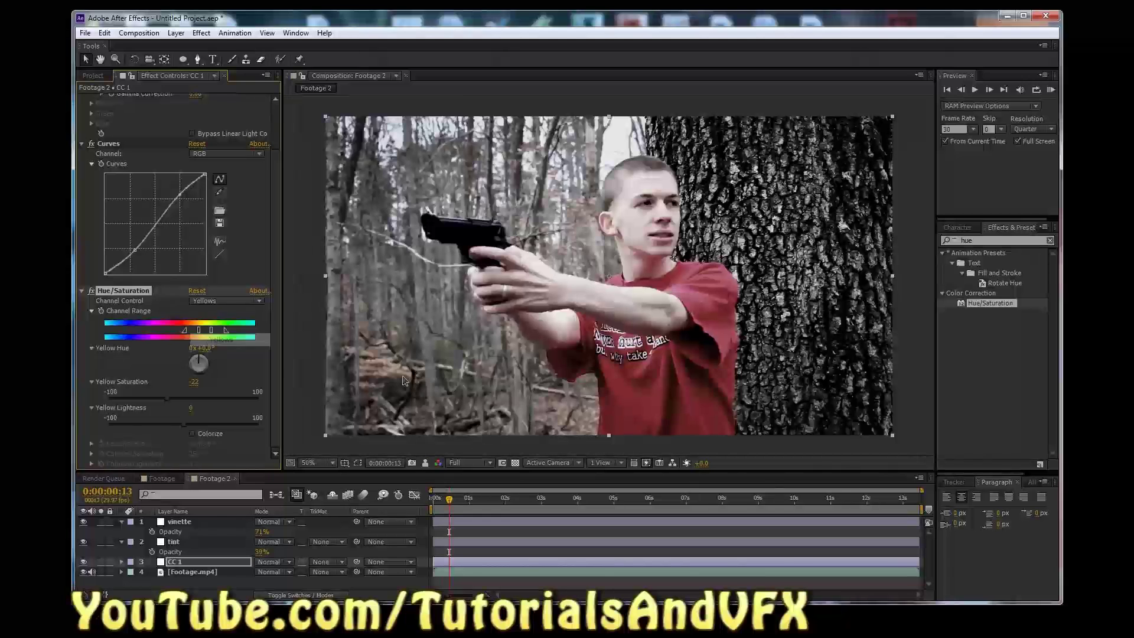
drag(167, 398, 172, 398)
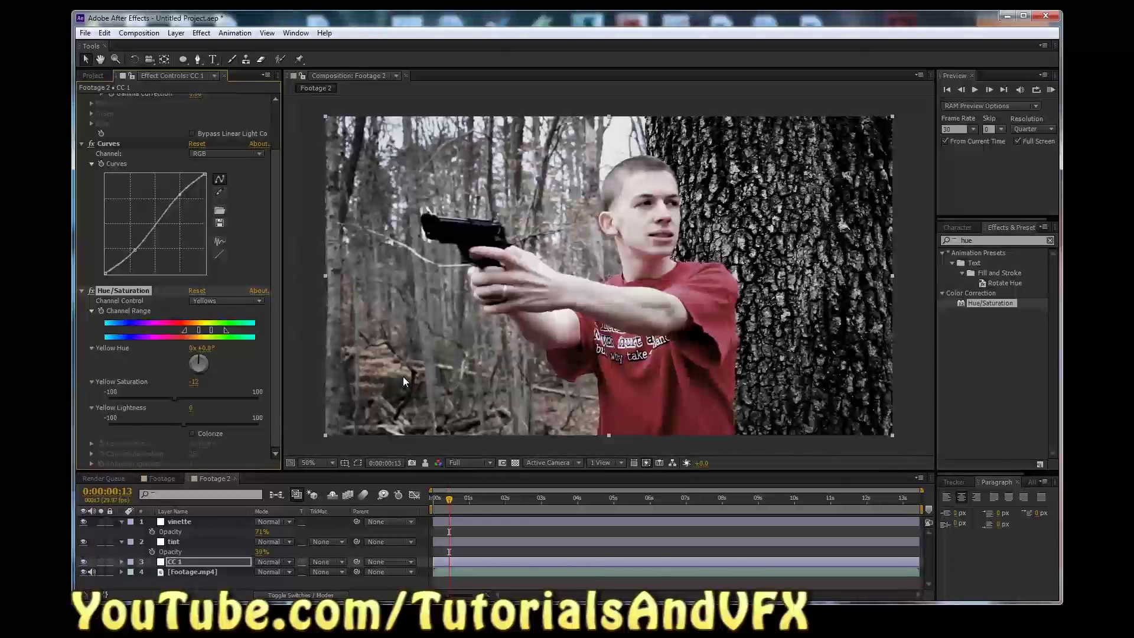
Step: Strongly reduce the saturation of the Greens channel and switch the Hue/Saturation effect to Cyans to lower that channel too
click(227, 301)
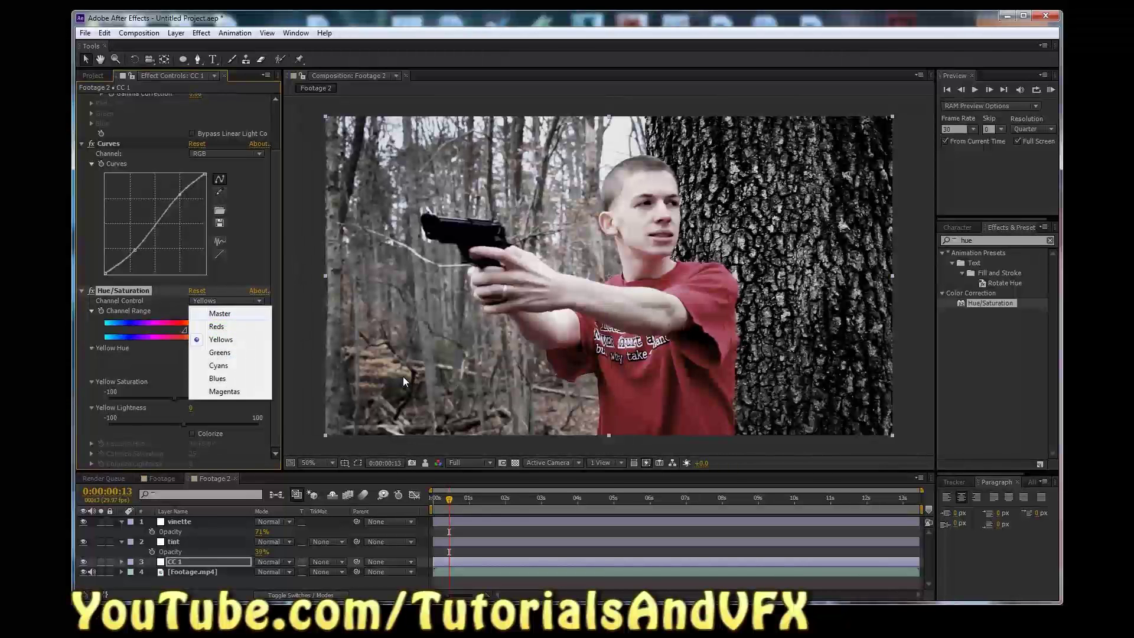
click(219, 353)
drag(183, 399, 125, 398)
click(228, 300)
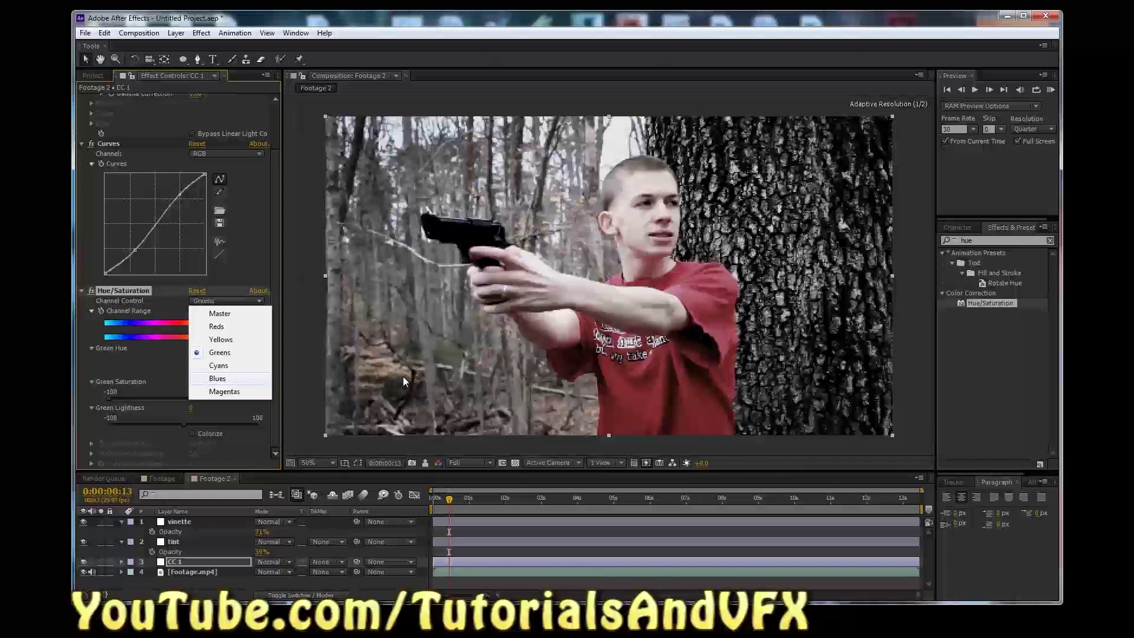
click(218, 365)
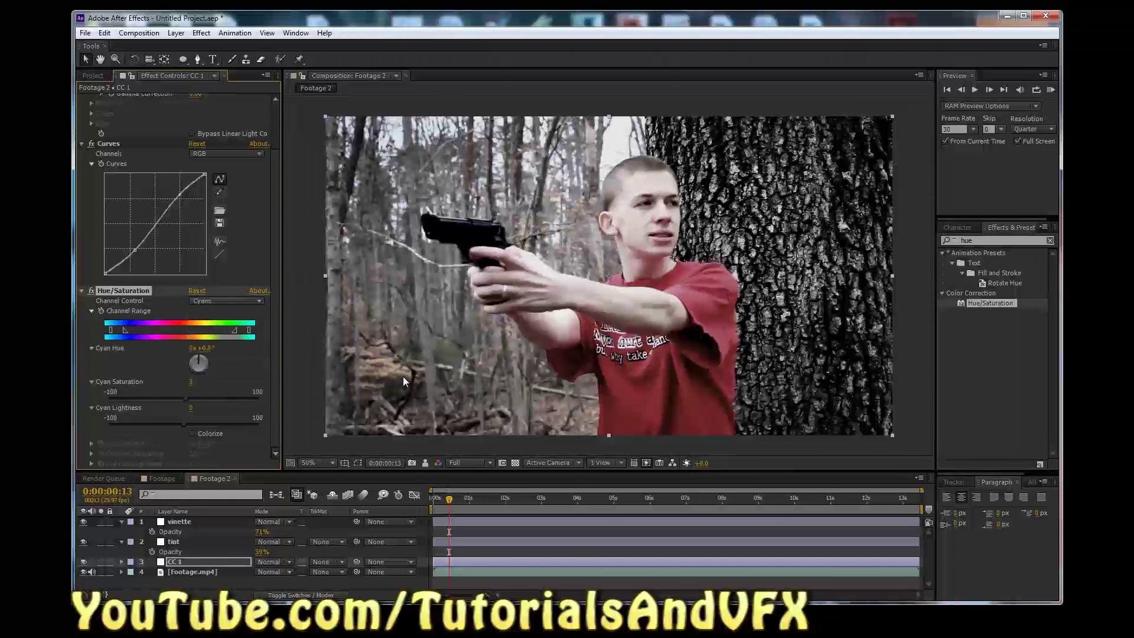
Step: Set the saturation of both the Blues and the Magentas channels to -100 in the Hue/Saturation effect
click(227, 300)
click(220, 379)
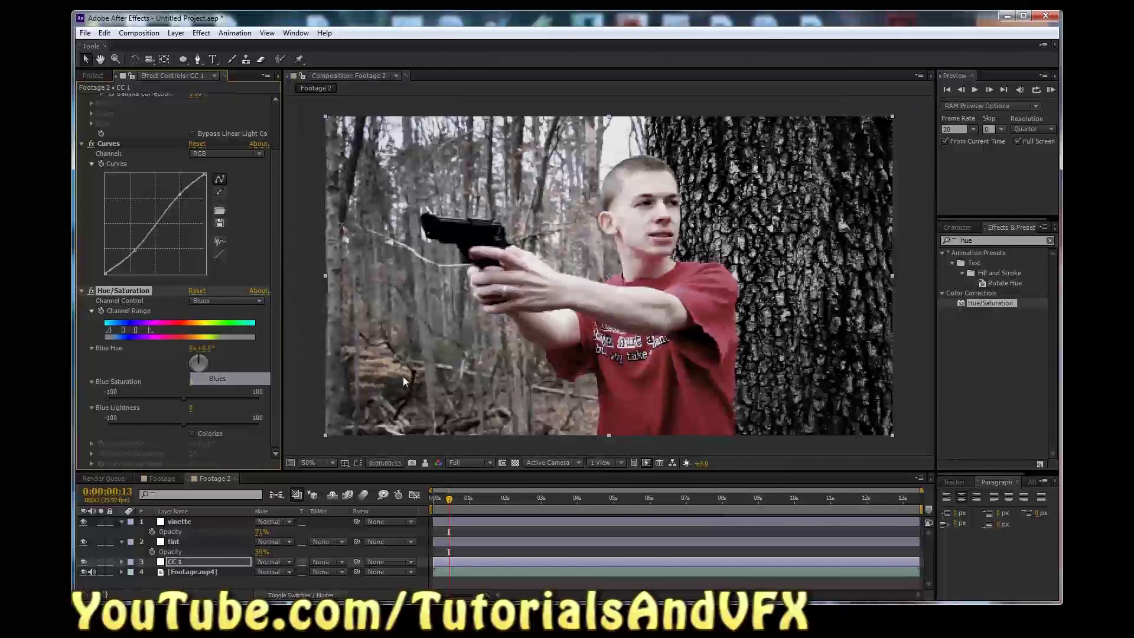
drag(184, 399, 107, 398)
click(228, 301)
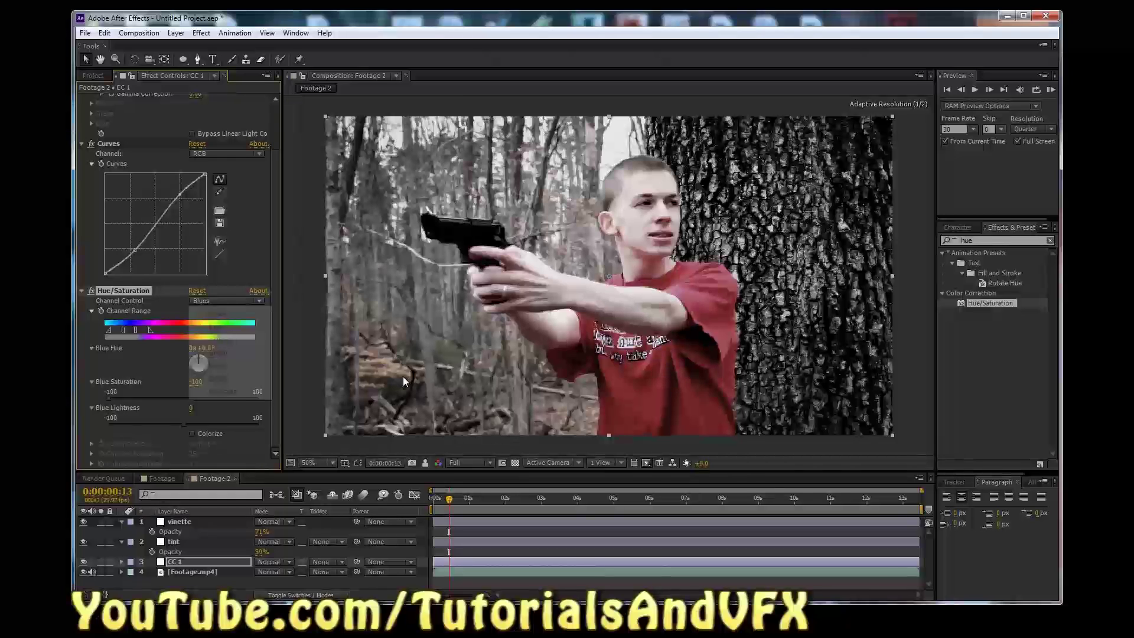
click(218, 385)
drag(183, 399, 108, 399)
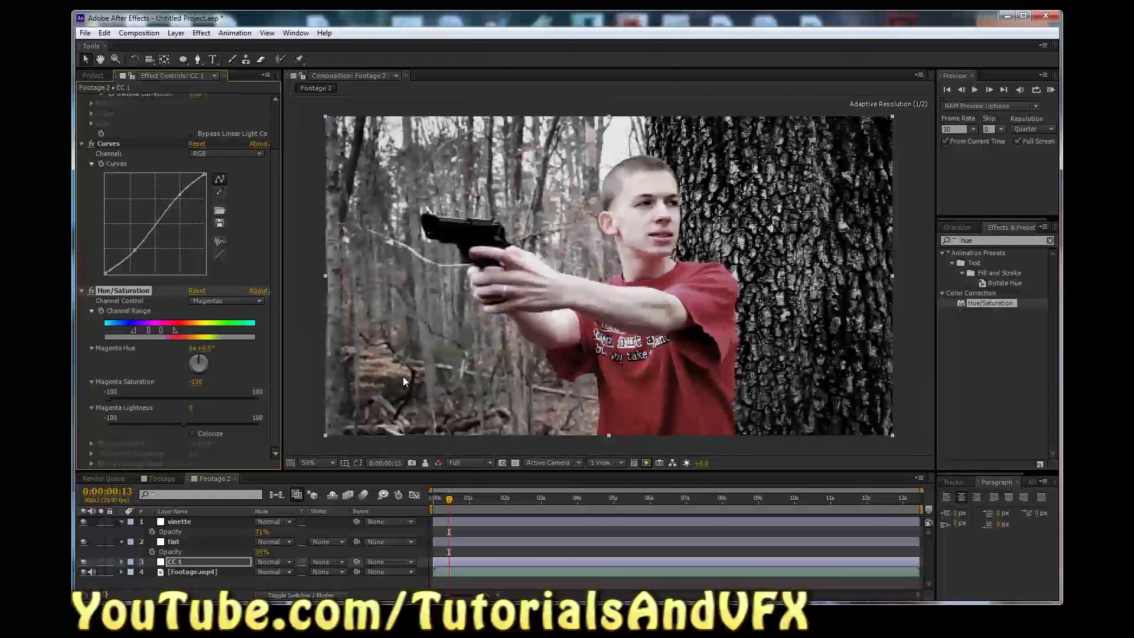
Step: Go back to the Reds channel of CC 1's Hue/Saturation effect and set the red saturation to -14
click(228, 301)
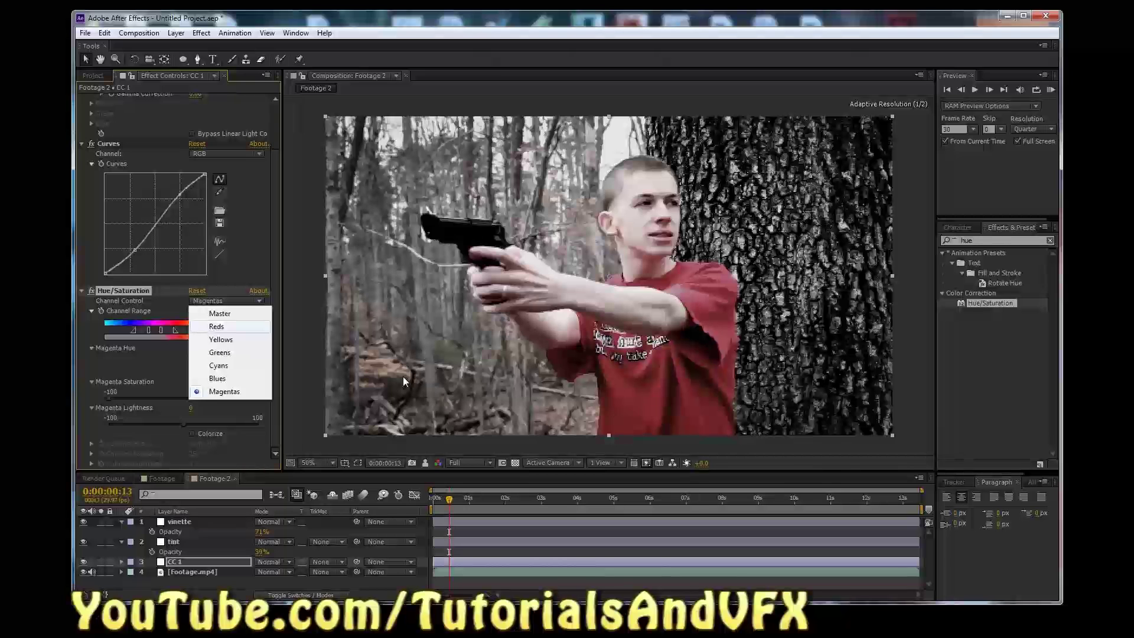
click(220, 339)
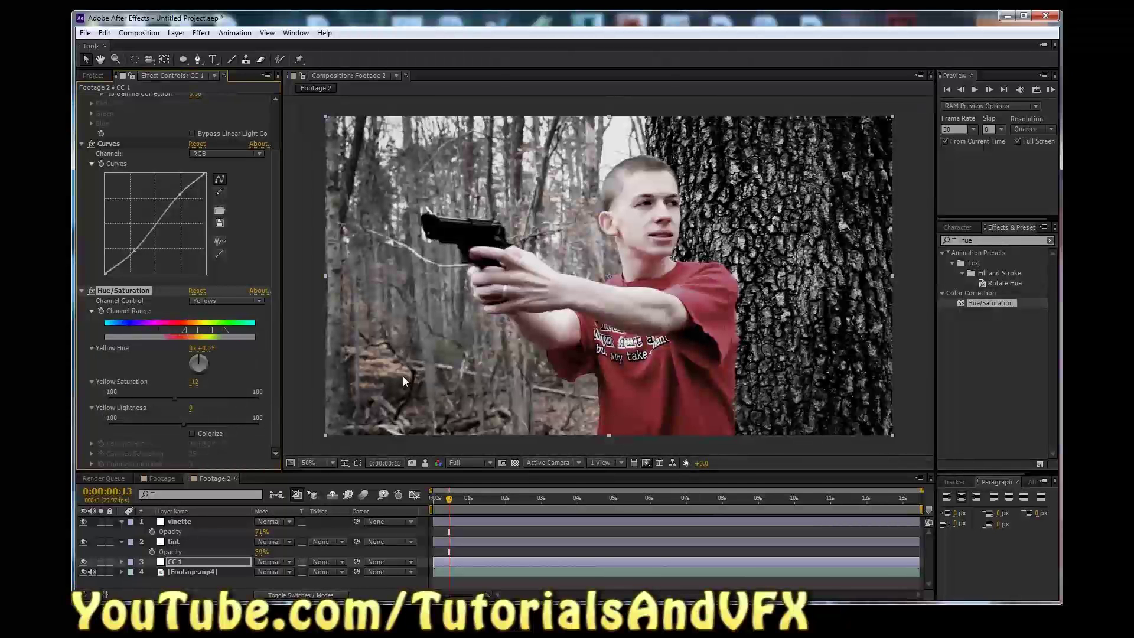
click(227, 300)
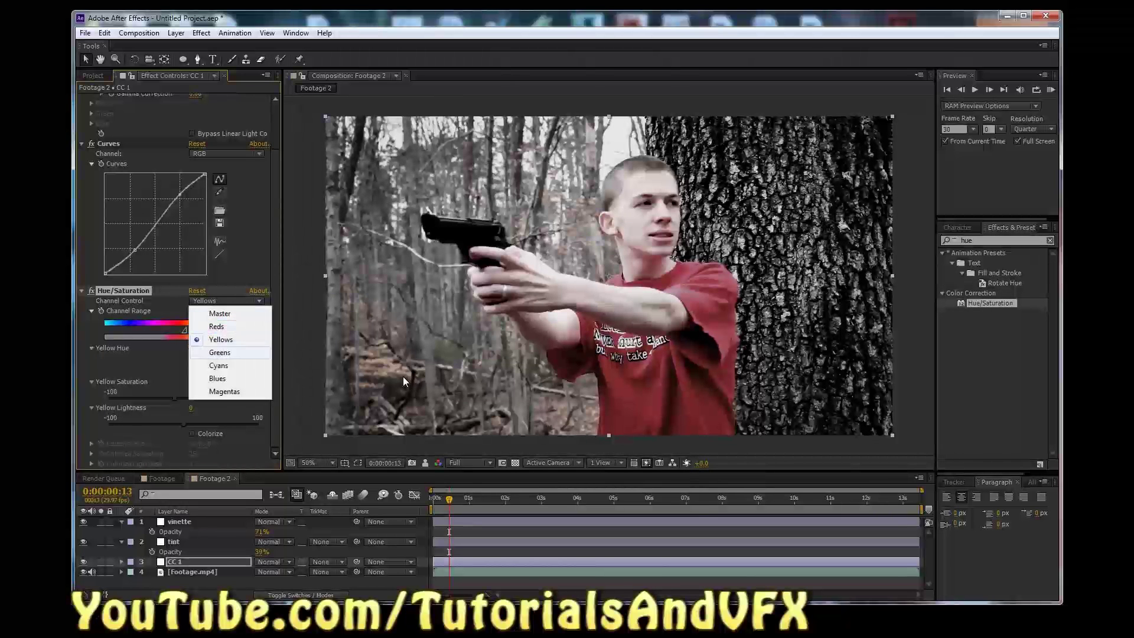
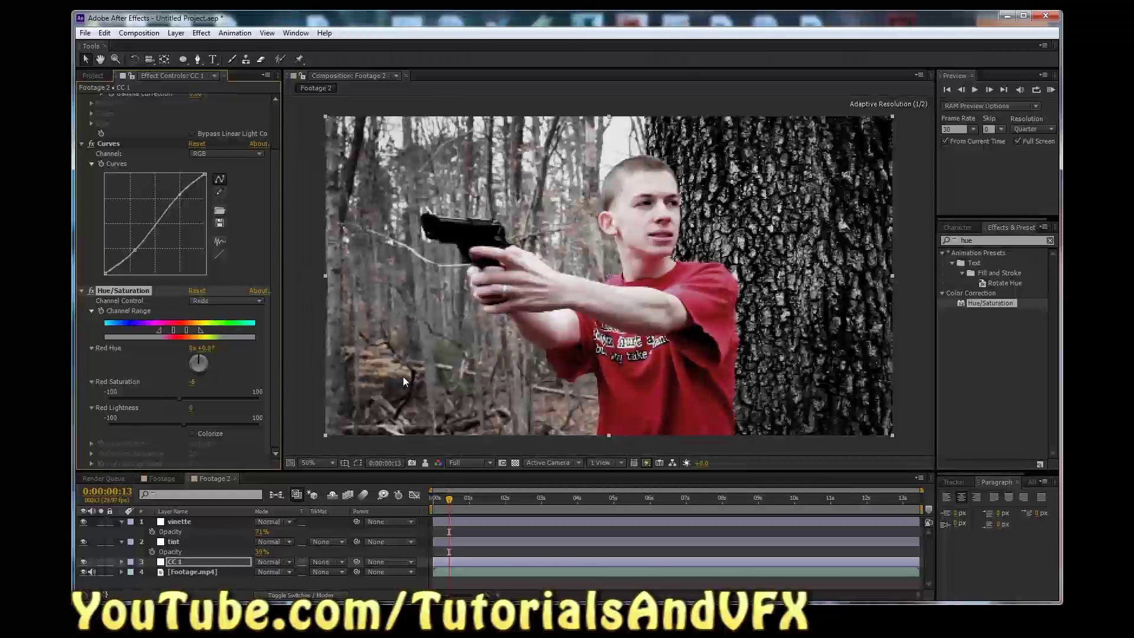
drag(403, 377, 404, 377)
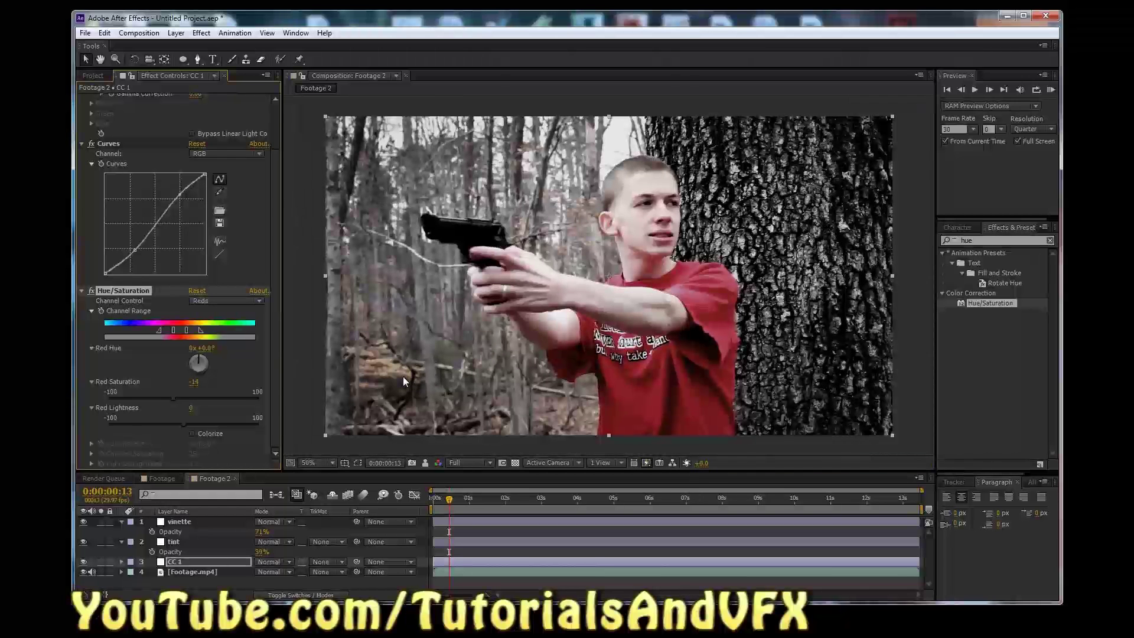
Step: Pull the vinette layer's RGB curve lower for darker edges and set the layer's opacity to 61%
click(180, 522)
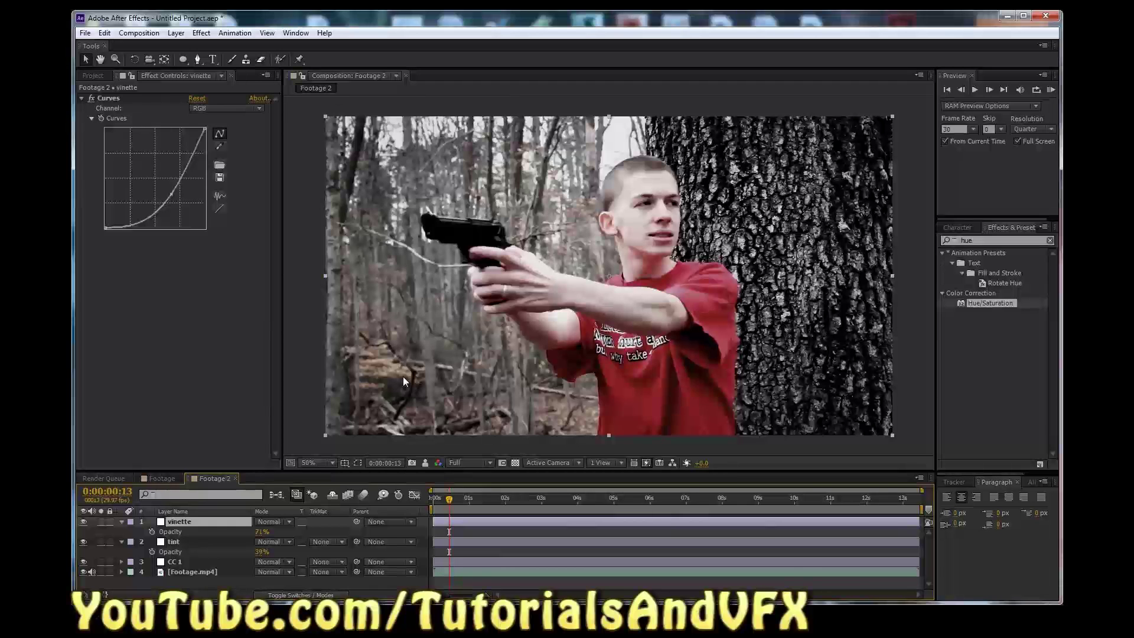
drag(171, 194, 181, 202)
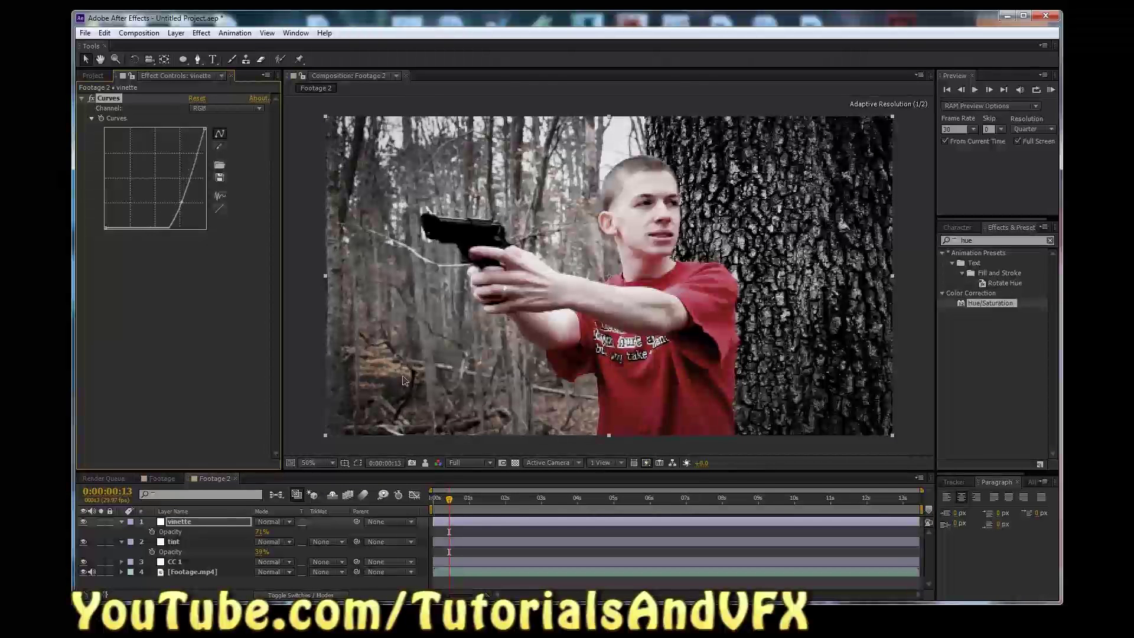
key(ctrl+z)
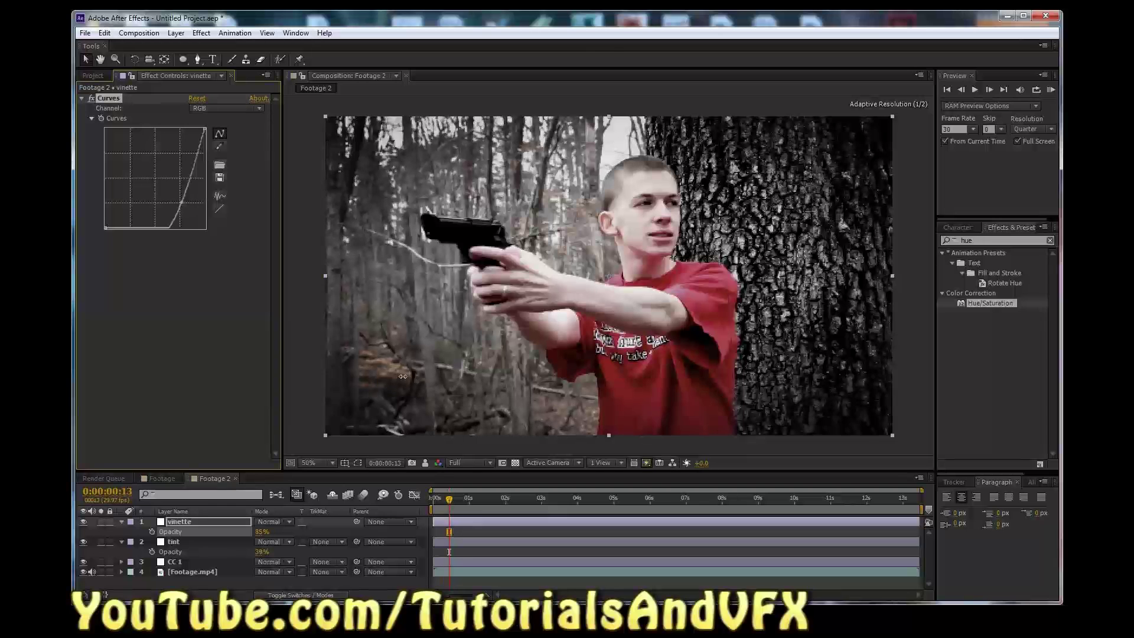
key(ctrl+z)
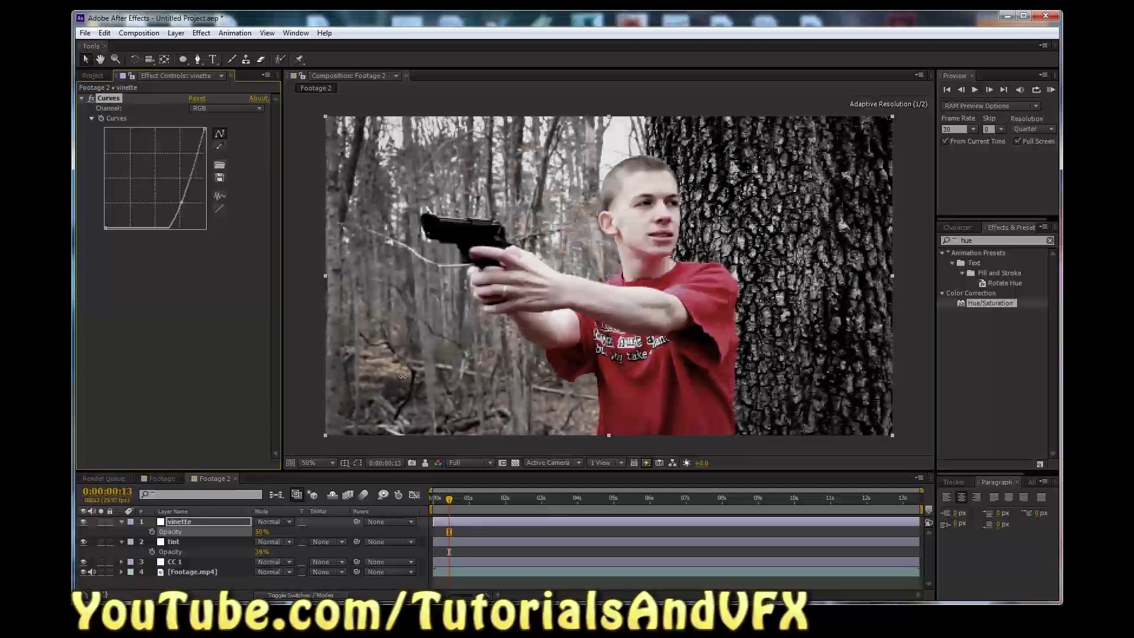
key(ctrl+z)
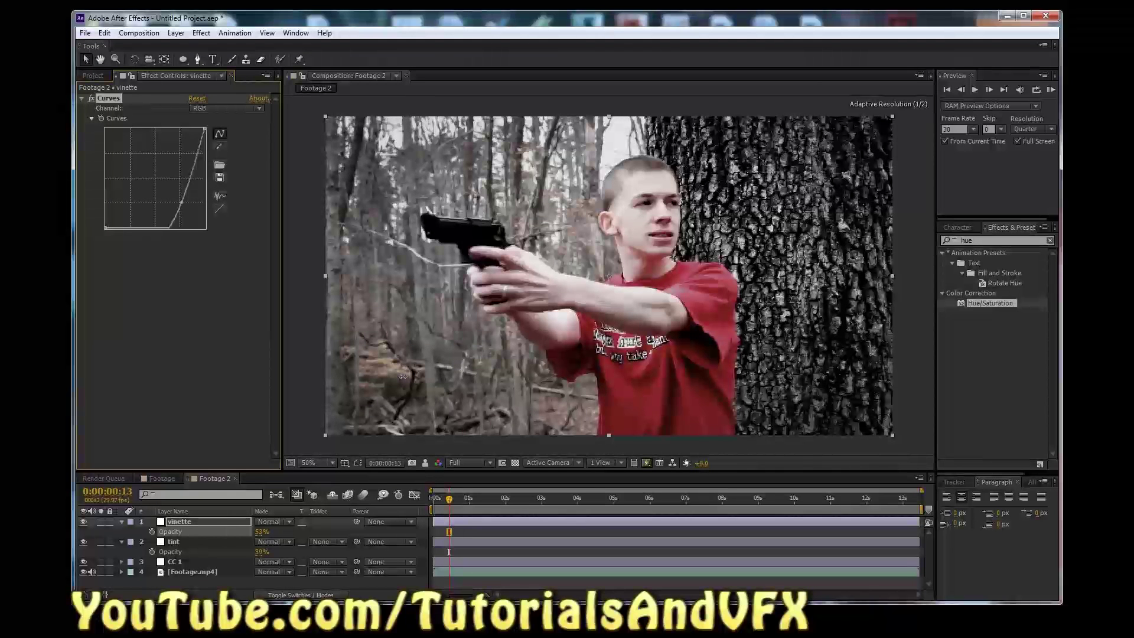
drag(403, 376, 402, 376)
Step: Try a Tint effect below Curves on the vinette layer and delete it again
key(ctrl+5)
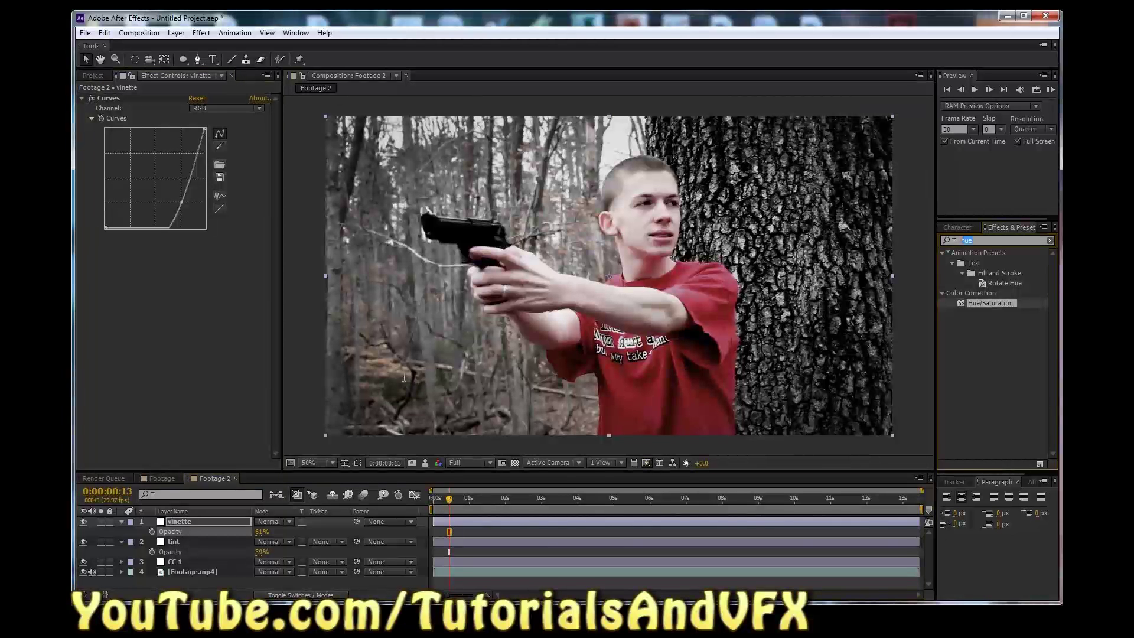
text(tint)
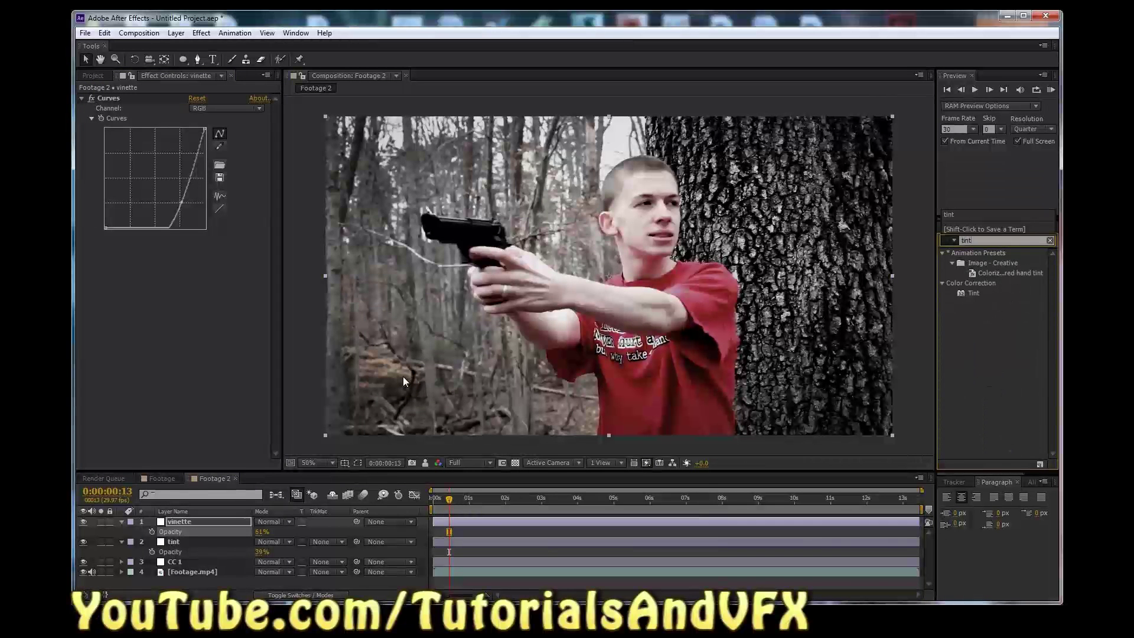
drag(973, 293, 204, 324)
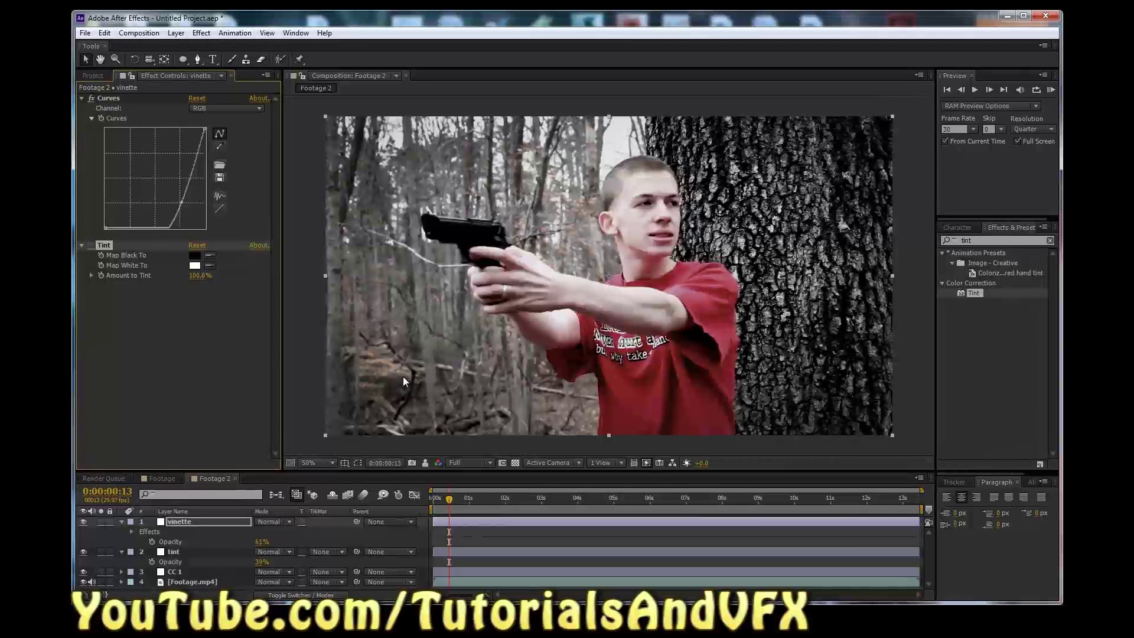
key(Delete)
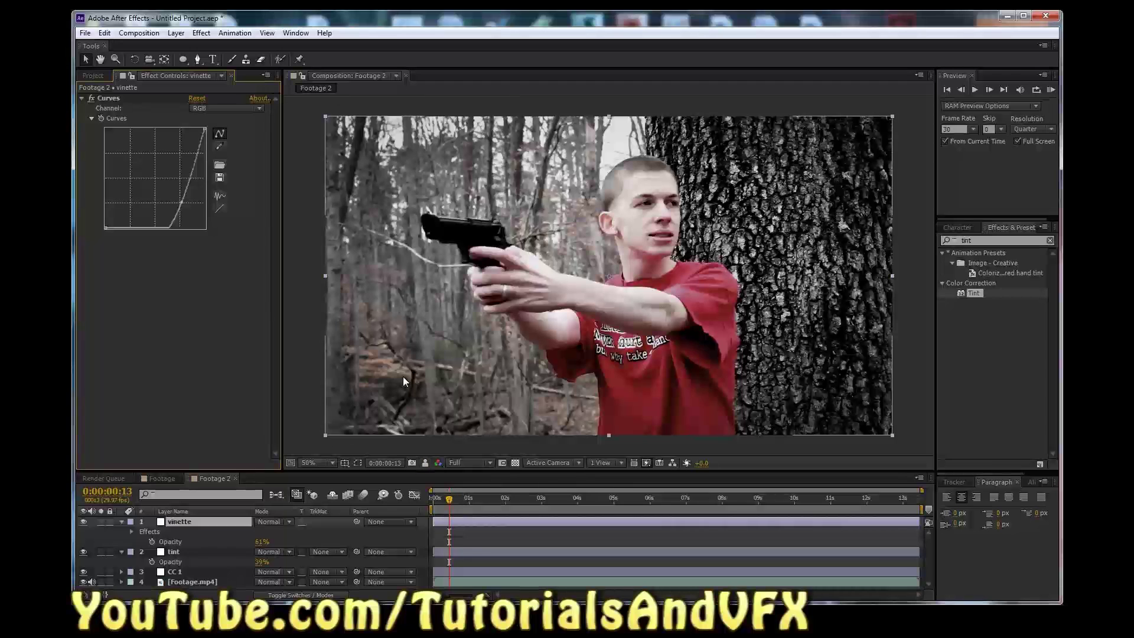
Step: Select the CC 1 layer, switch its Curves effect to the Blue channel and bend the curve's midtones slightly downward
key(ctrl+Down)
key(ctrl+Down)
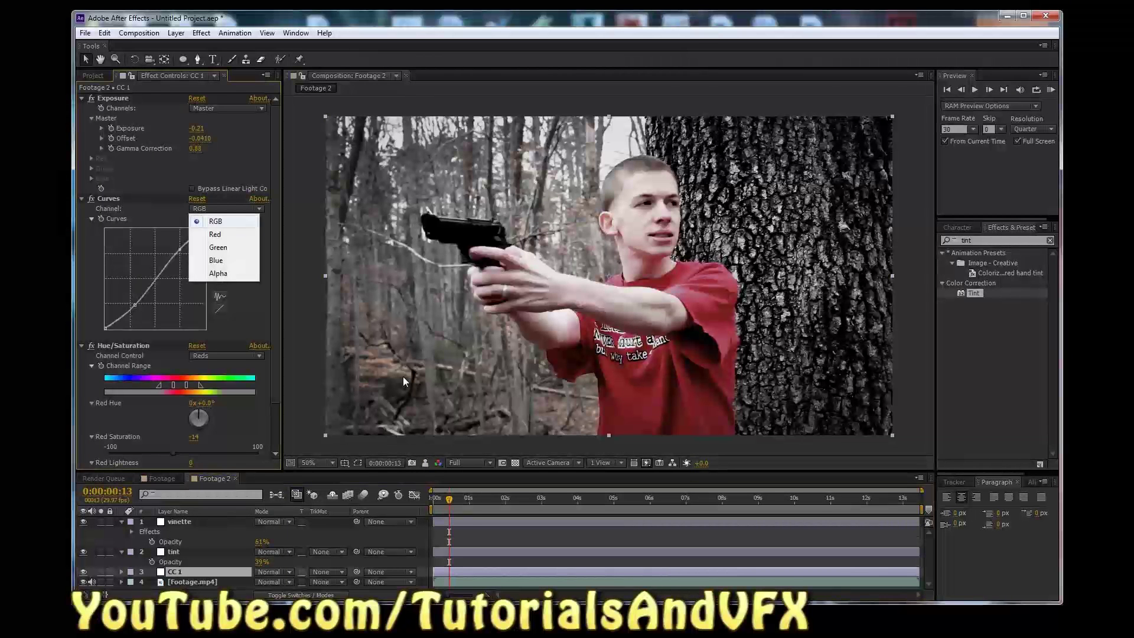
key(Down)
key(Down)
key(Return)
mouse_move(161, 275)
mouse_down()
mouse_move(178, 290)
mouse_move(169, 277)
mouse_up()
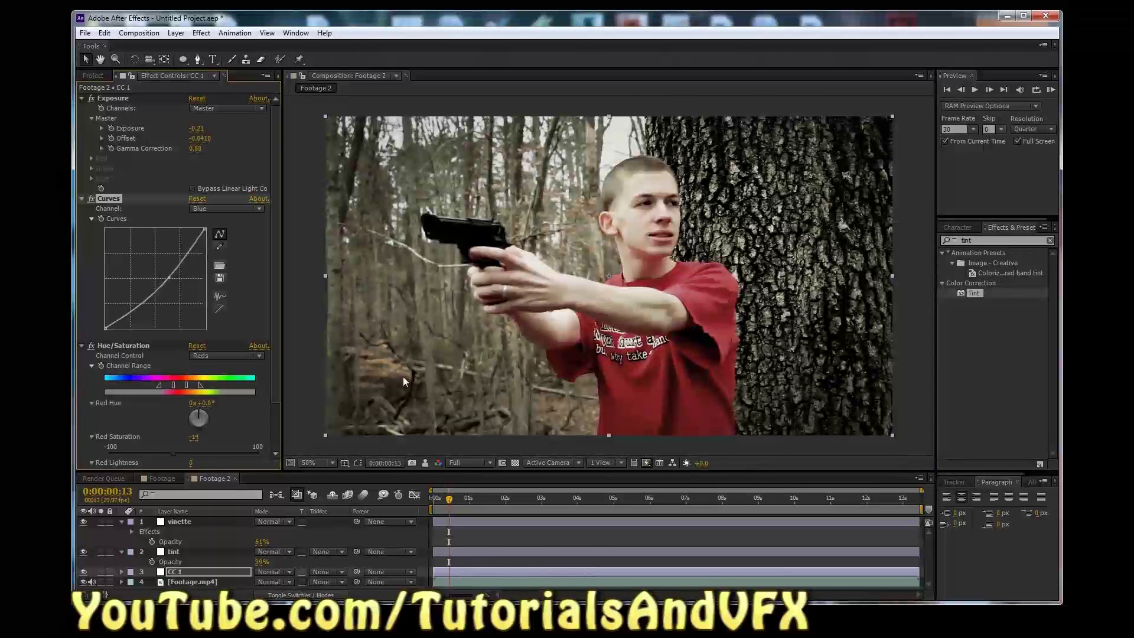
Step: Switch CC 1's Curves effect to the Green channel and adjust its midpoint to leave a nearly straight curve
click(226, 209)
key(Down)
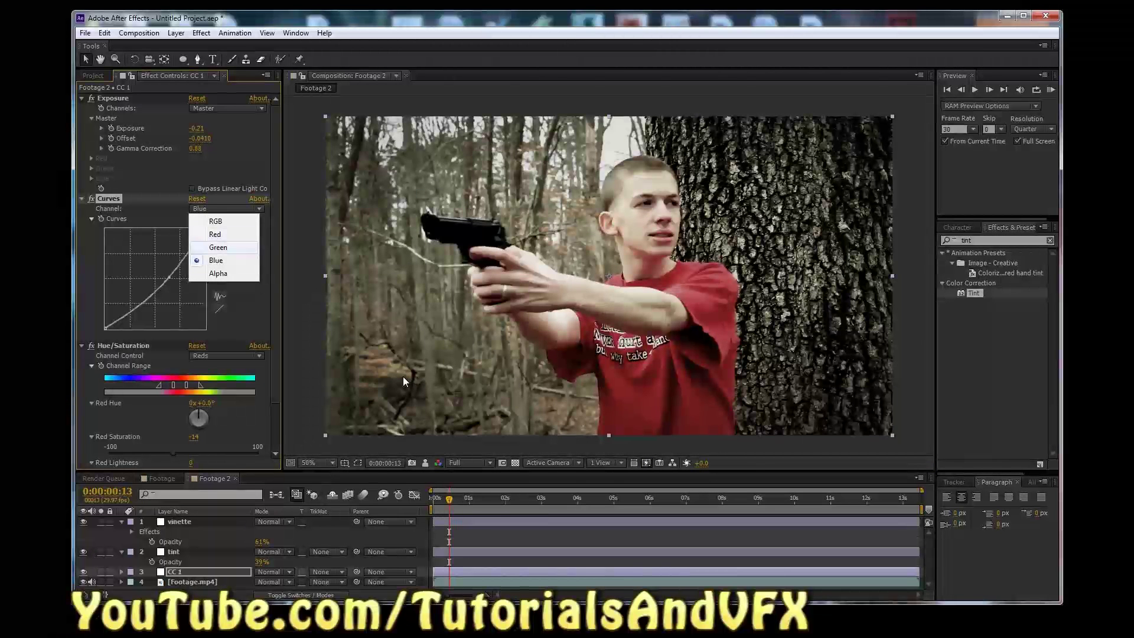
key(Return)
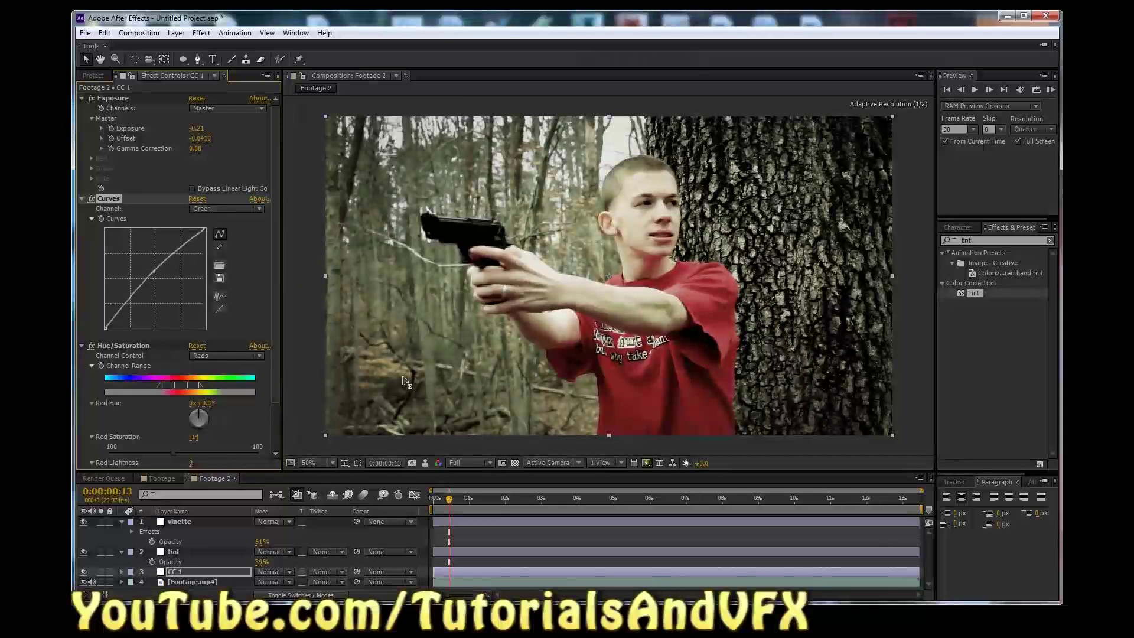
drag(156, 273, 159, 274)
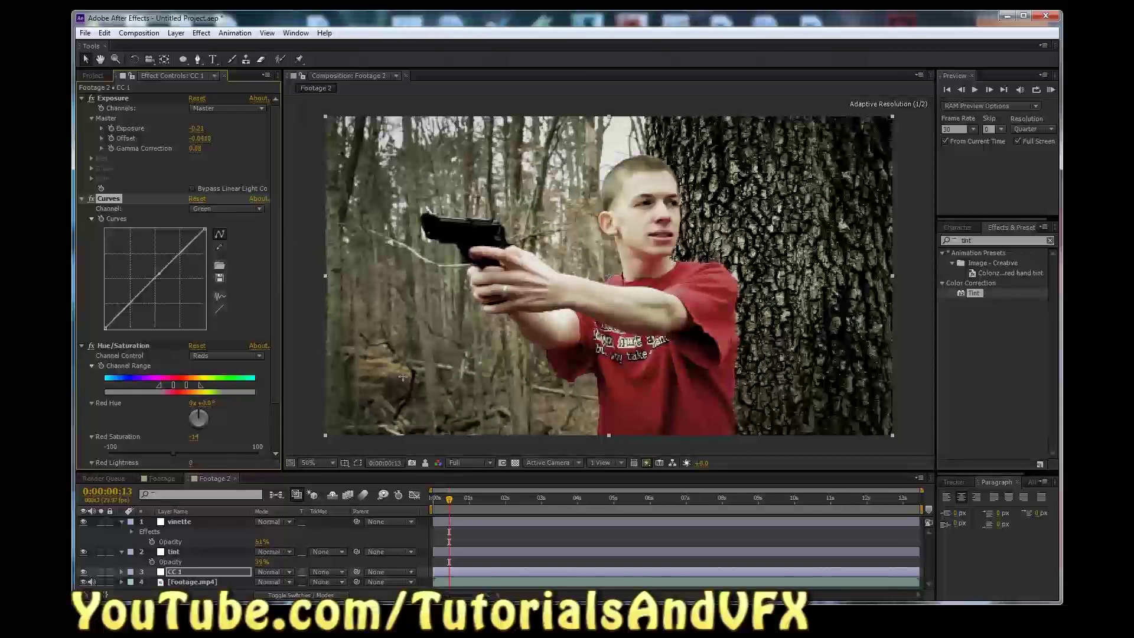
Step: Switch CC 1's Curves effect to the Red channel and raise the curve's midtones very slightly
click(227, 209)
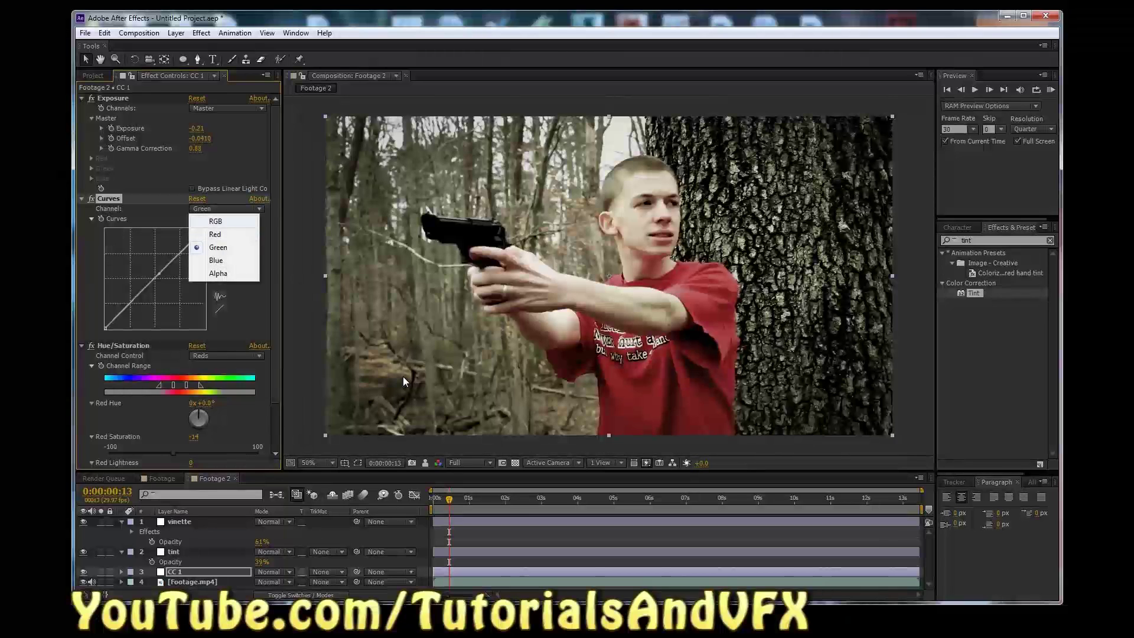
click(216, 234)
drag(155, 278, 155, 275)
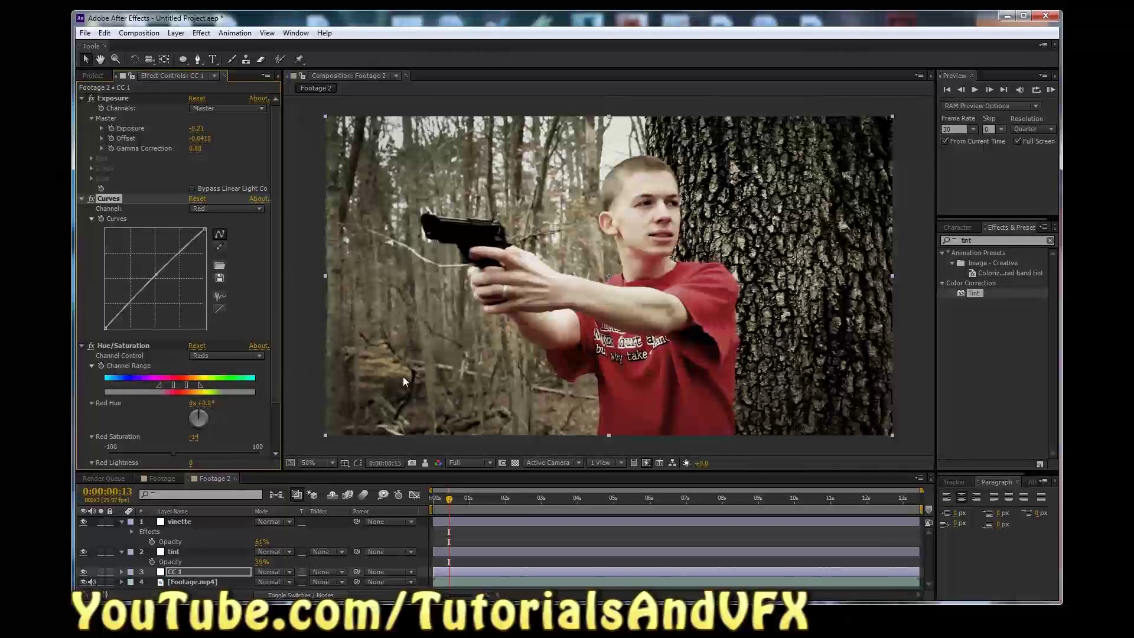
Step: Switch CC 1's Curves effect to the RGB channel and deepen the S-curve by darkening the shadows slightly
click(227, 209)
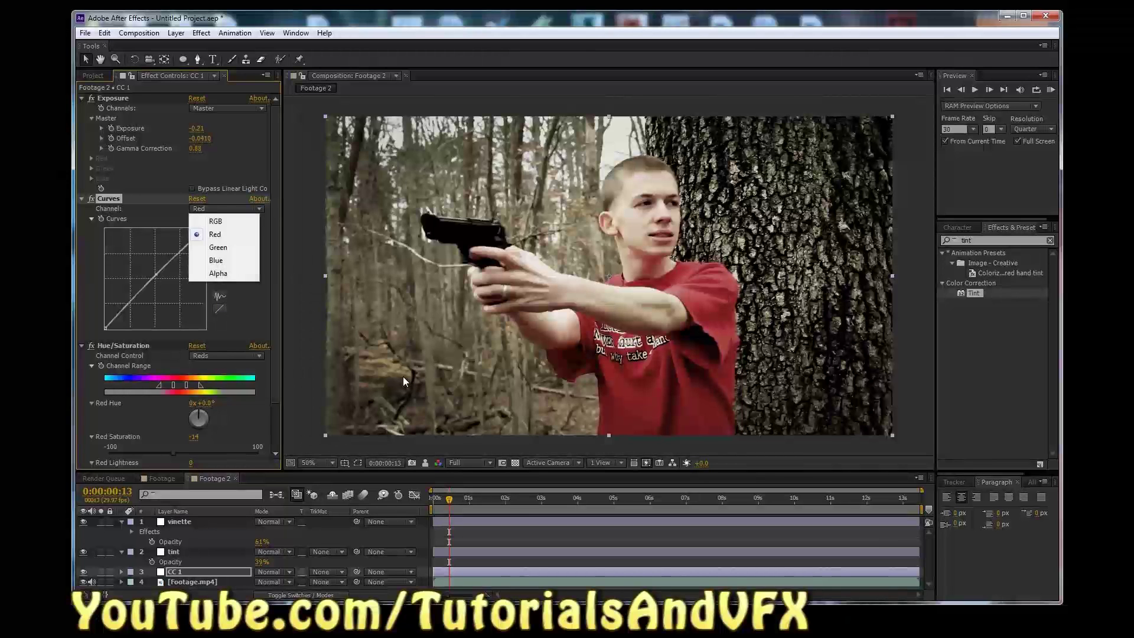
click(224, 222)
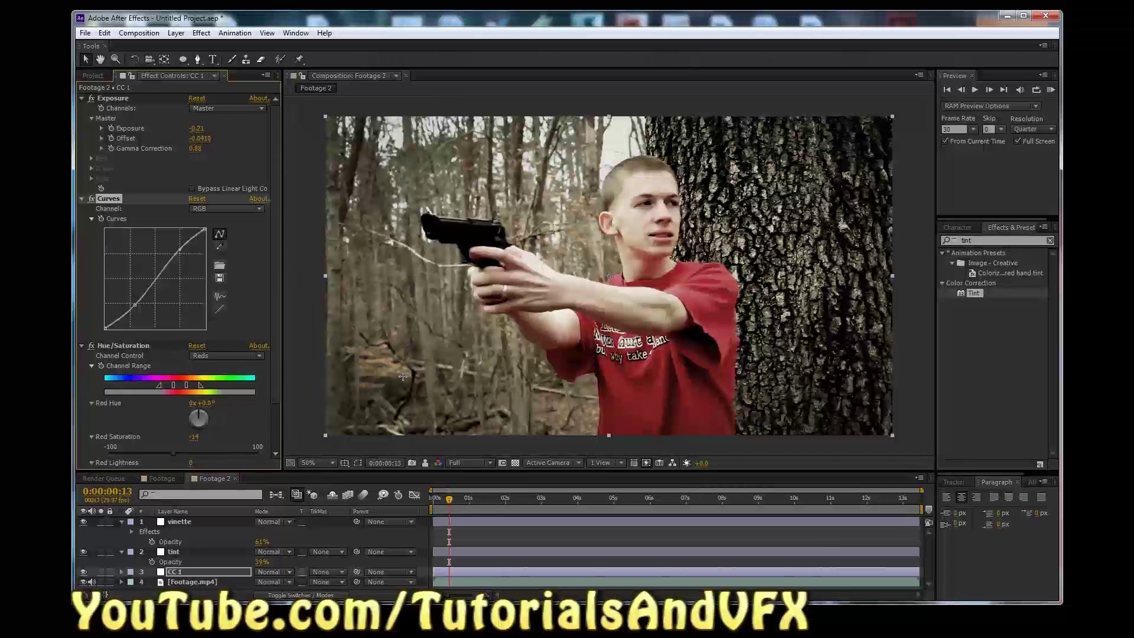
drag(134, 304, 139, 305)
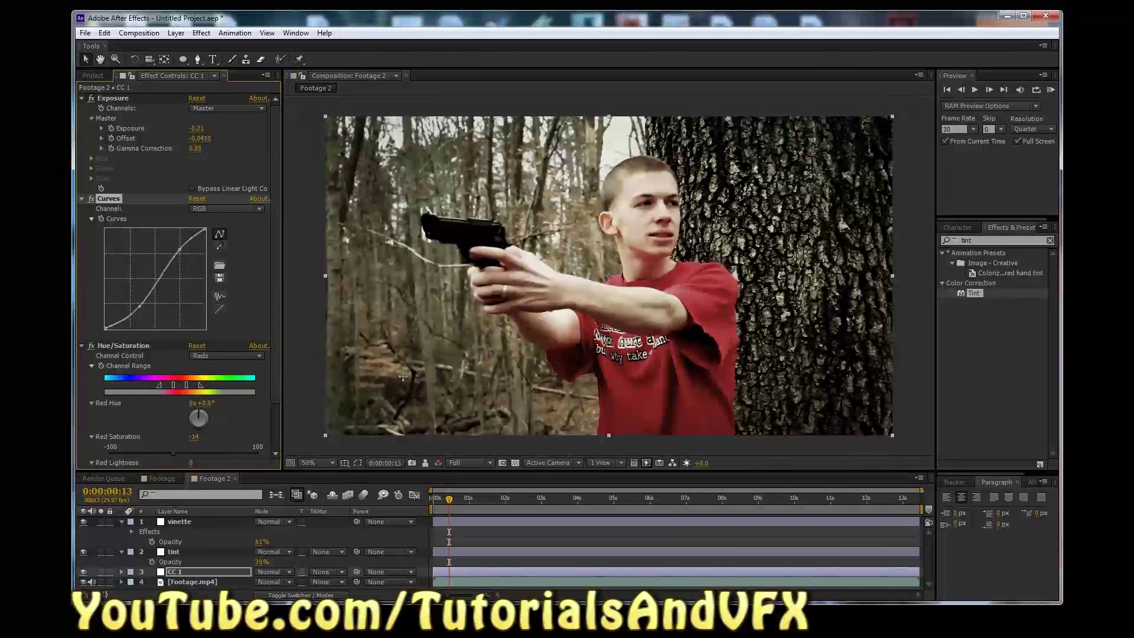
drag(179, 249, 181, 249)
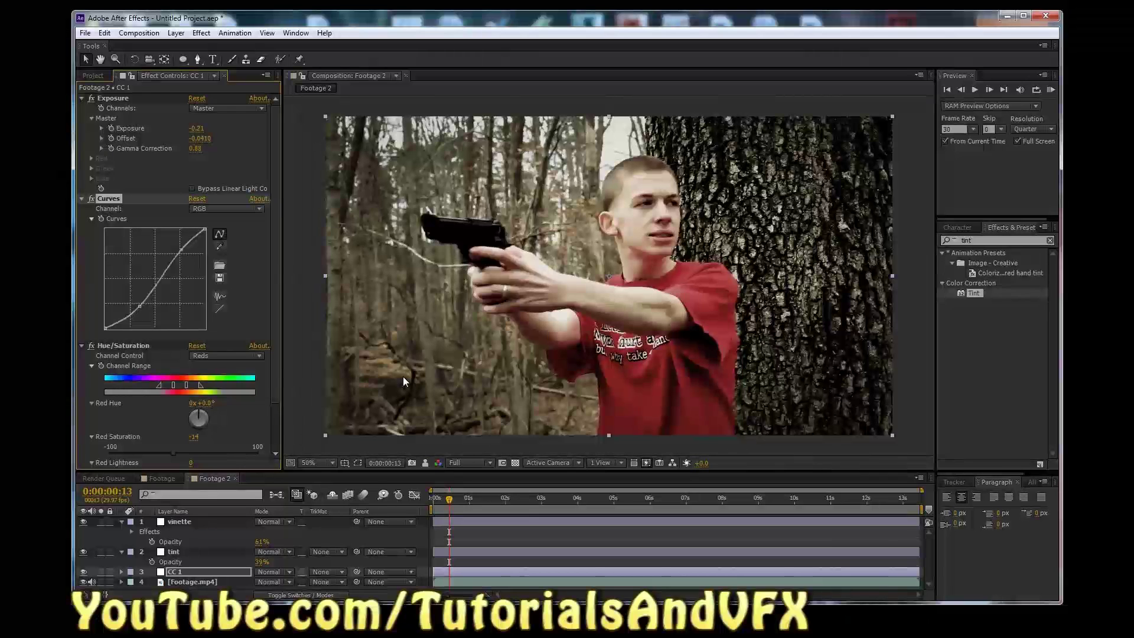
click(405, 381)
Step: Create a new adjustment layer between the vinette and tint layers and apply the Exposure effect to it
key(ctrl+Down)
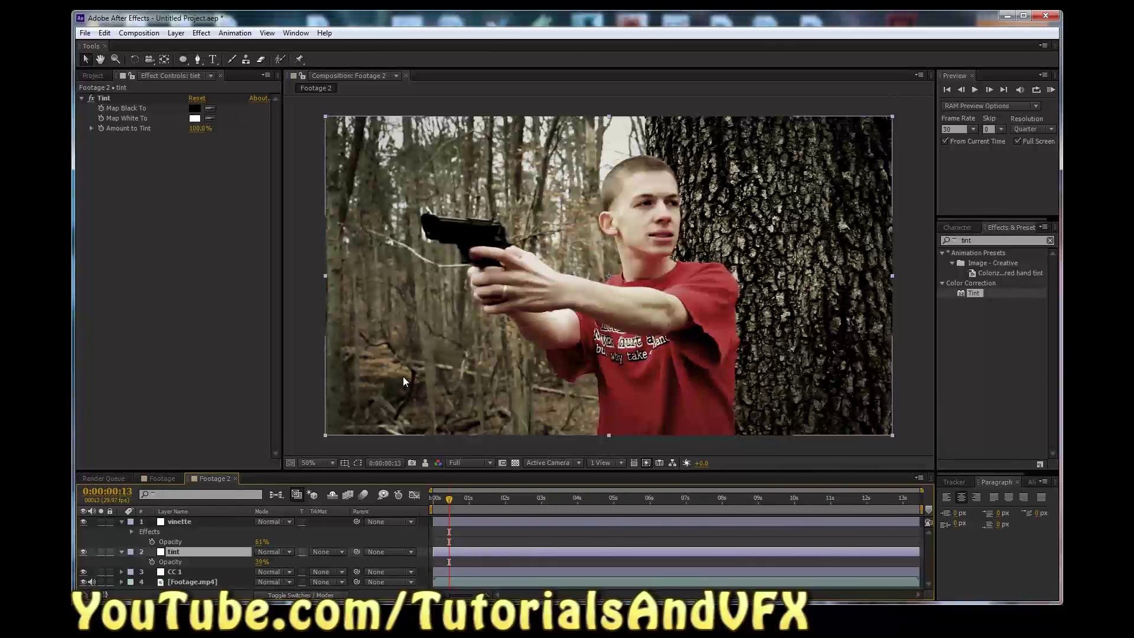
key(ctrl+alt+y)
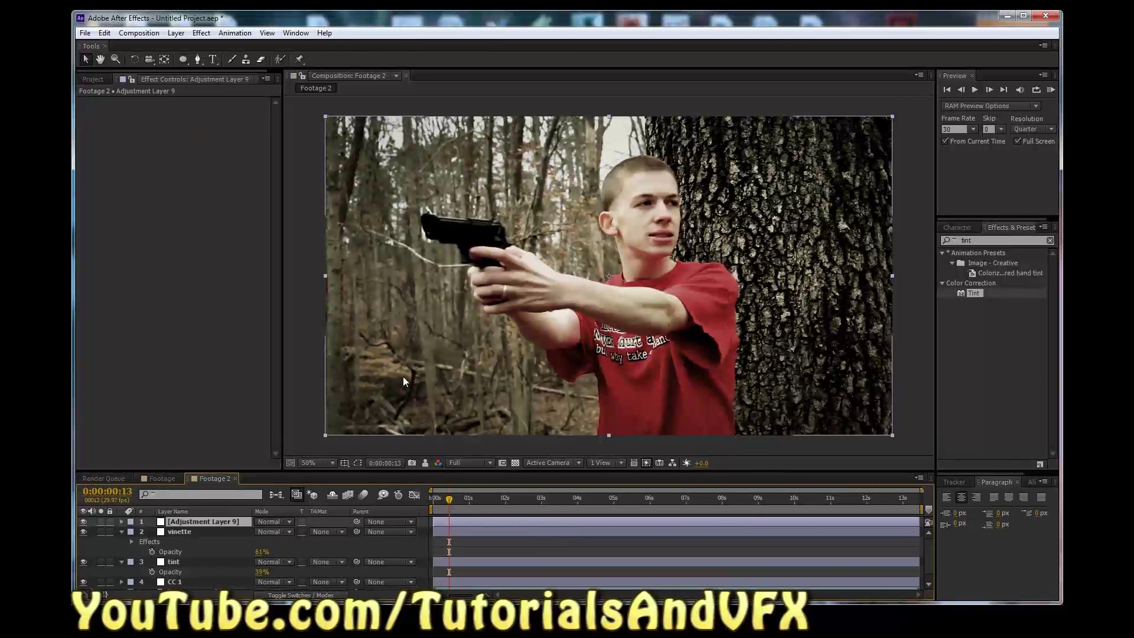
key(ctrl+[)
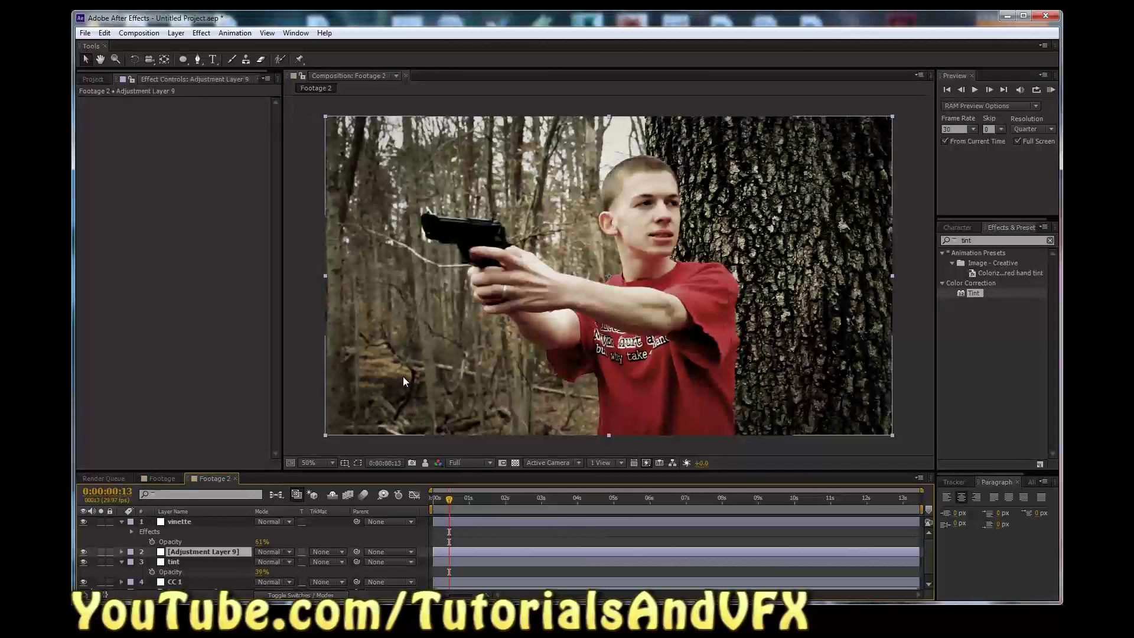
key(ctrl+5)
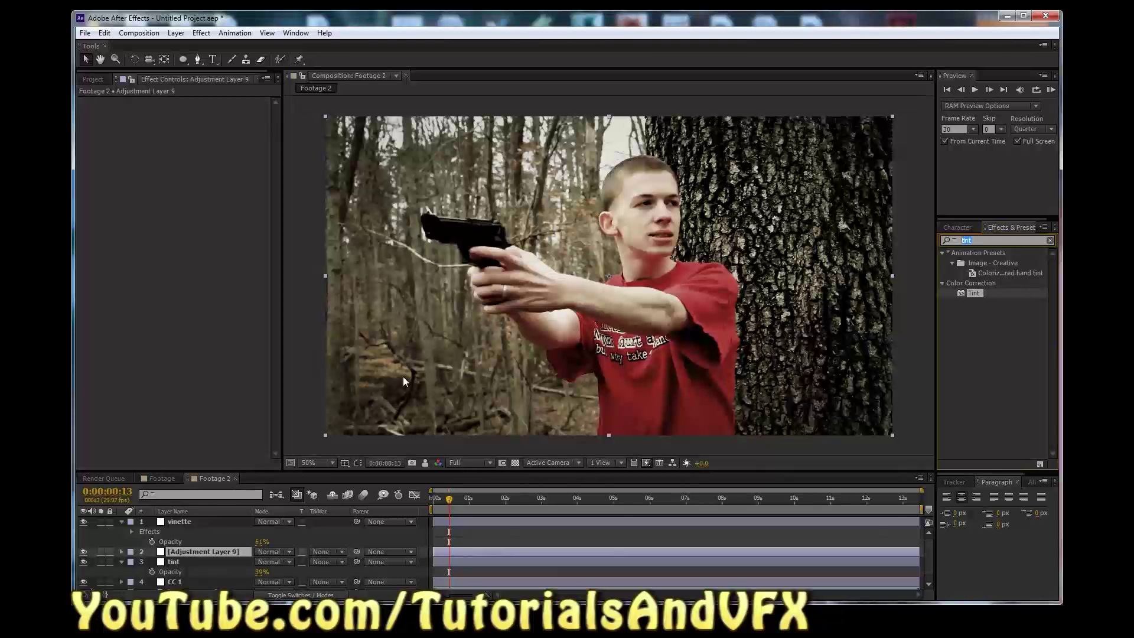
text(exposure)
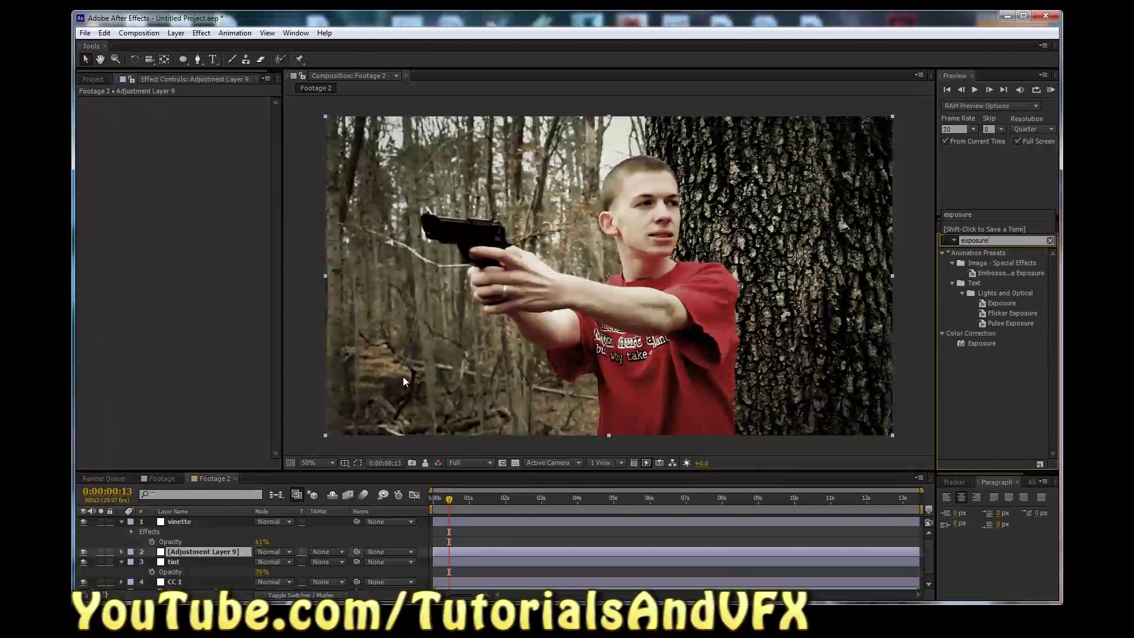
drag(981, 343, 235, 333)
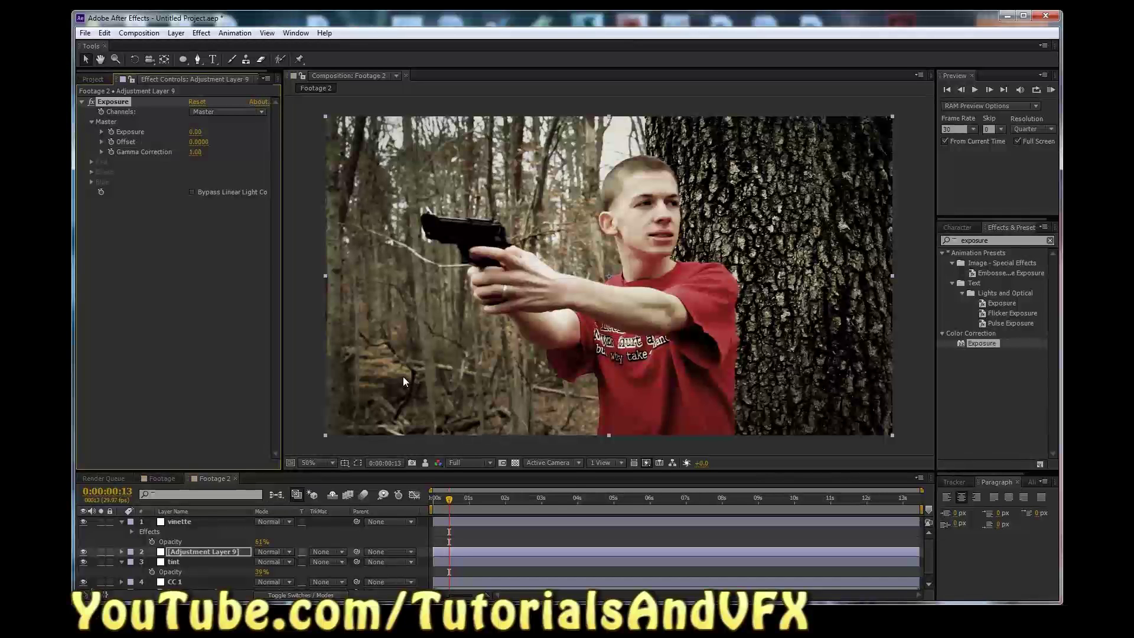
Step: Fine-tune the new adjustment layer's Exposure effect, with Gamma Correction at 0.87 and Offset at -0.0070
drag(195, 132, 189, 131)
drag(402, 376, 402, 376)
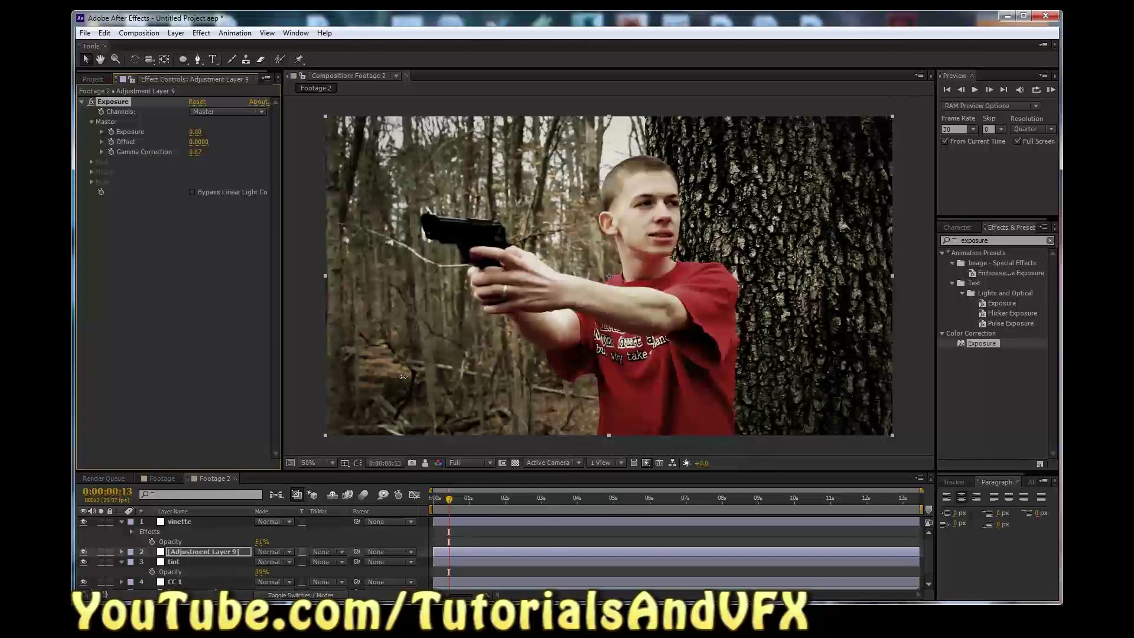
drag(402, 376, 402, 376)
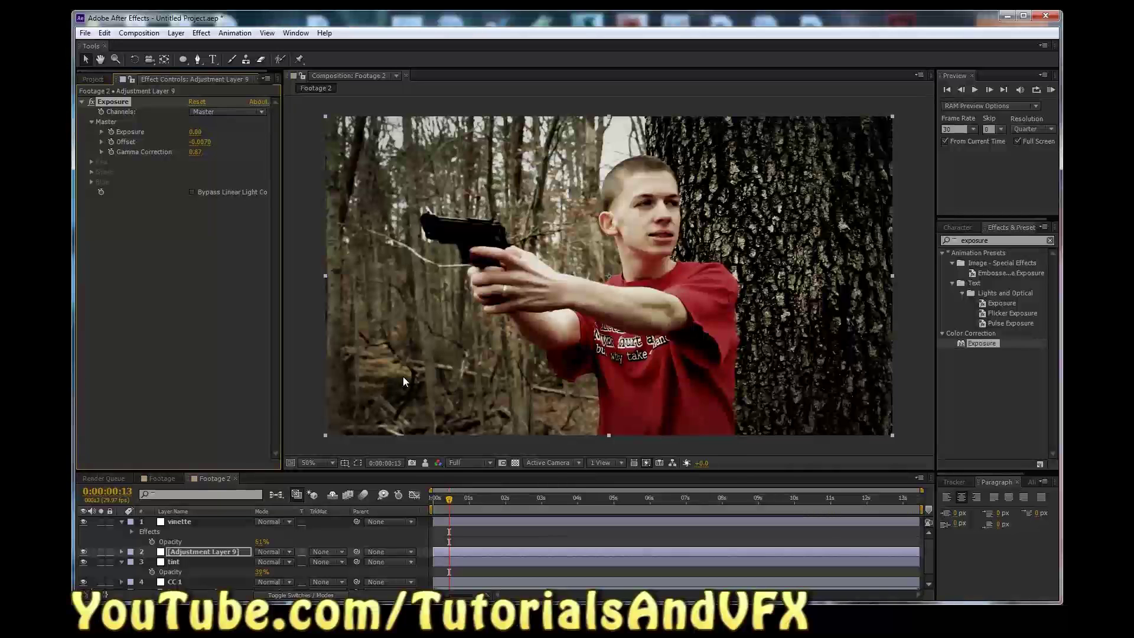
Step: Select the vinette layer and set its opacity to 62%
key(ctrl+Up)
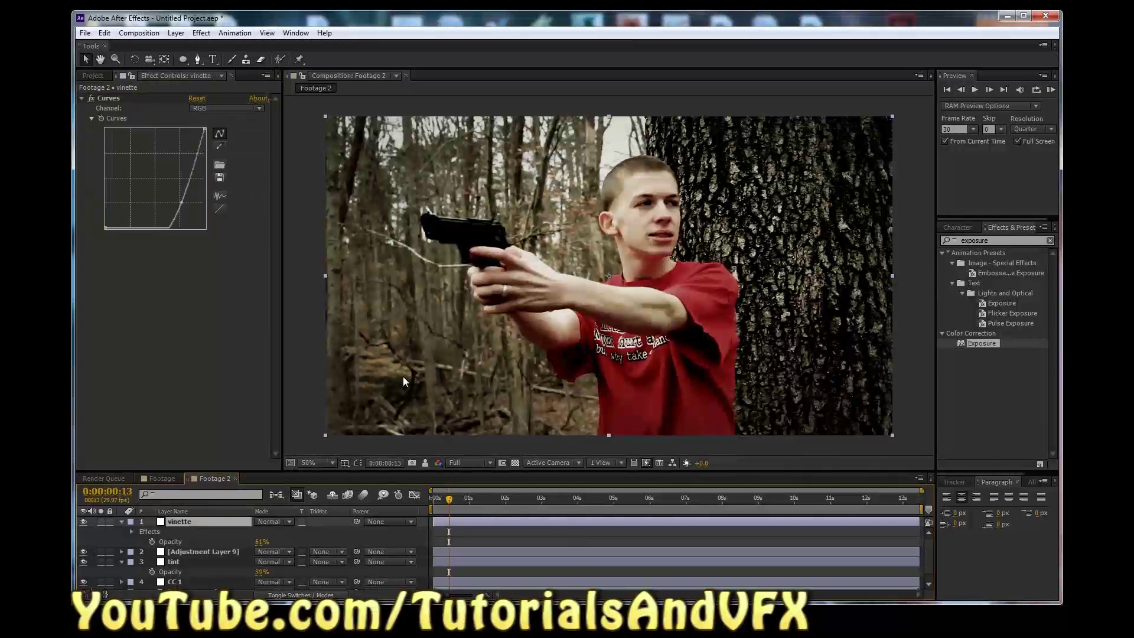
mouse_move(262, 541)
mouse_down()
mouse_move(251, 541)
mouse_move(267, 541)
mouse_up()
drag(402, 376, 405, 381)
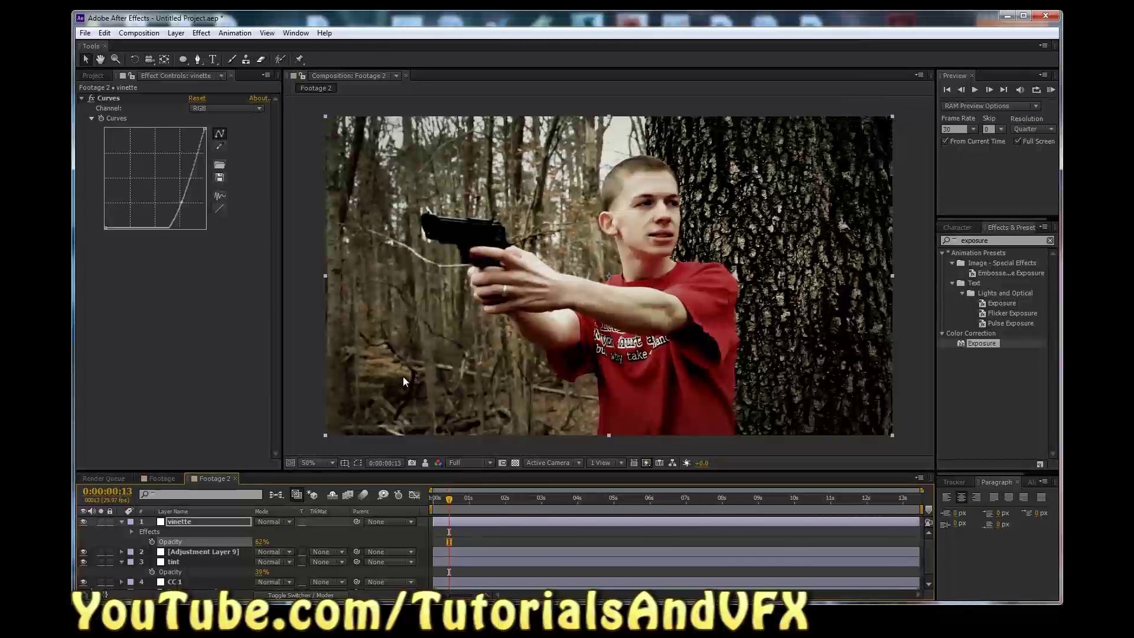
drag(405, 381, 404, 381)
Step: Select the tint layer and set its opacity to 56%
click(175, 574)
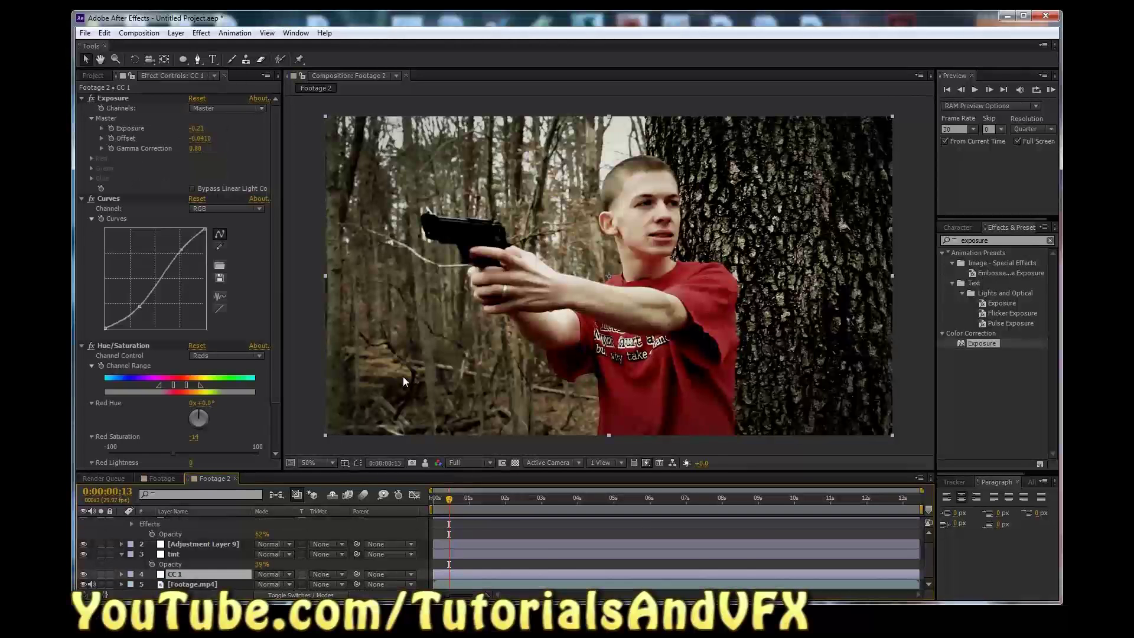
click(173, 554)
drag(402, 376, 402, 376)
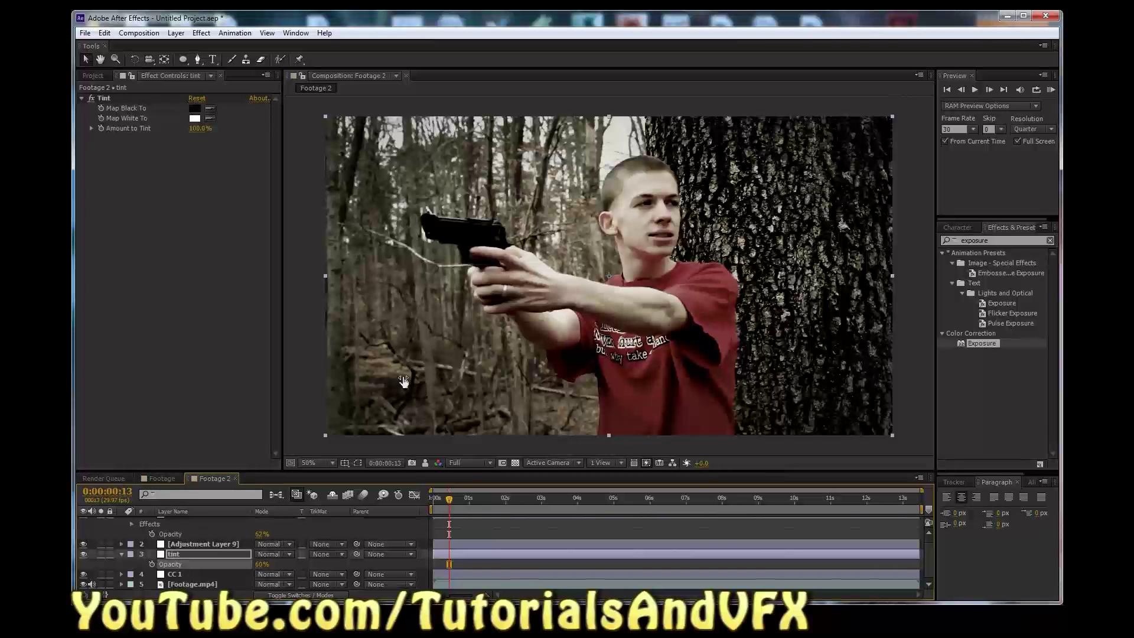
drag(402, 376, 404, 377)
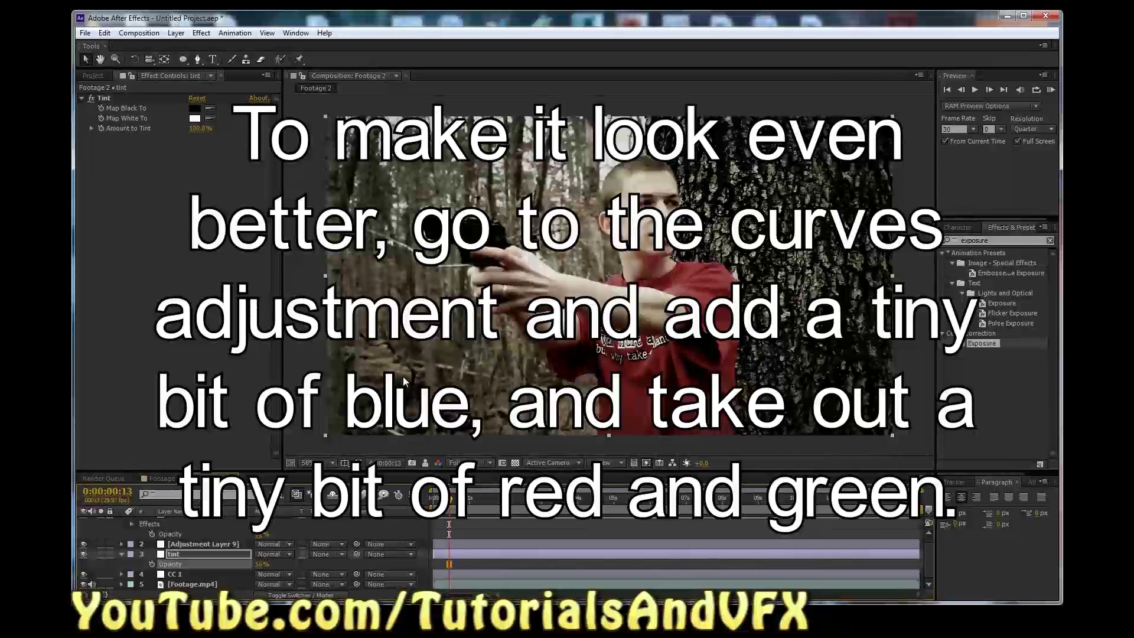
Step: Add Muzzle_Flash_06.mov from the project to the Footage 2 composition and start it at the current time, 0:00:00:13
key(ctrl+0)
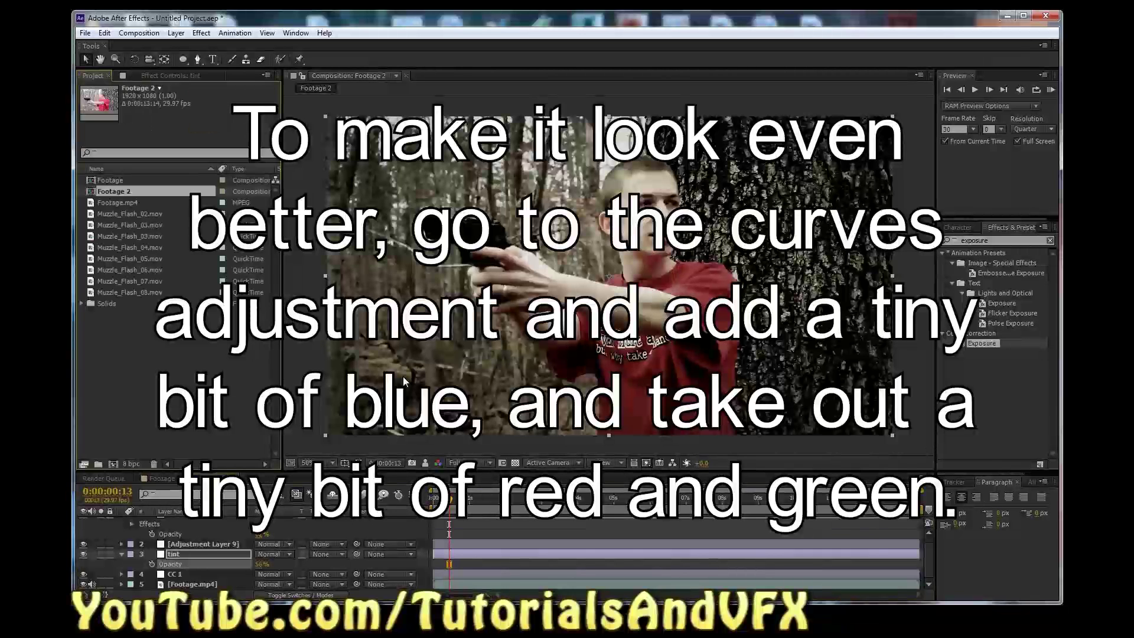
key(m)
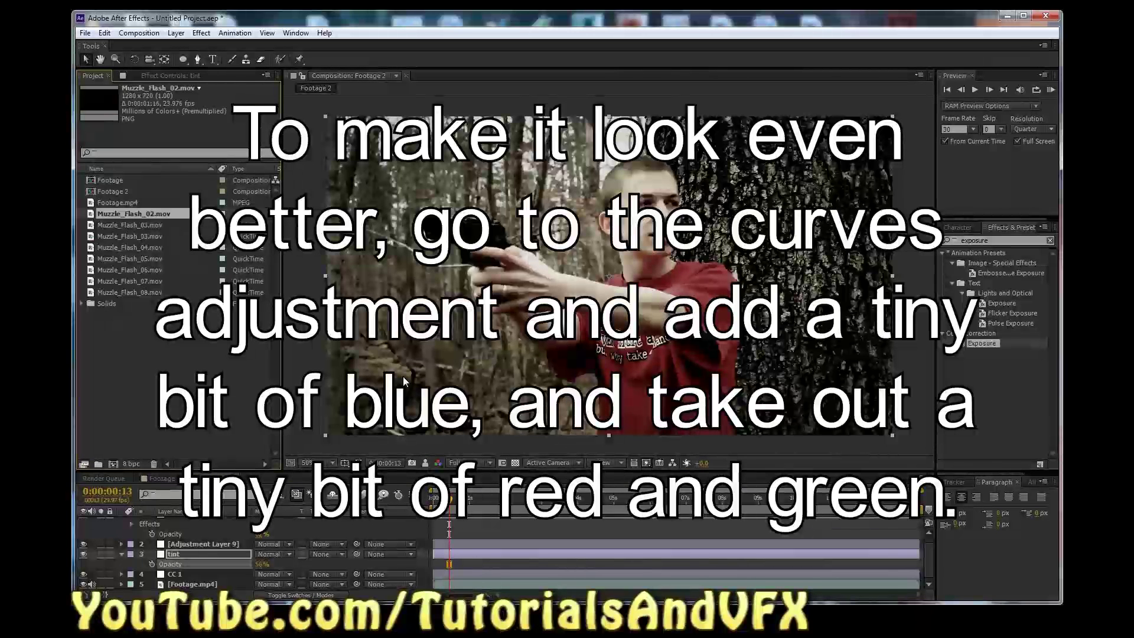
key(Down)
key(Down)
key(Down)
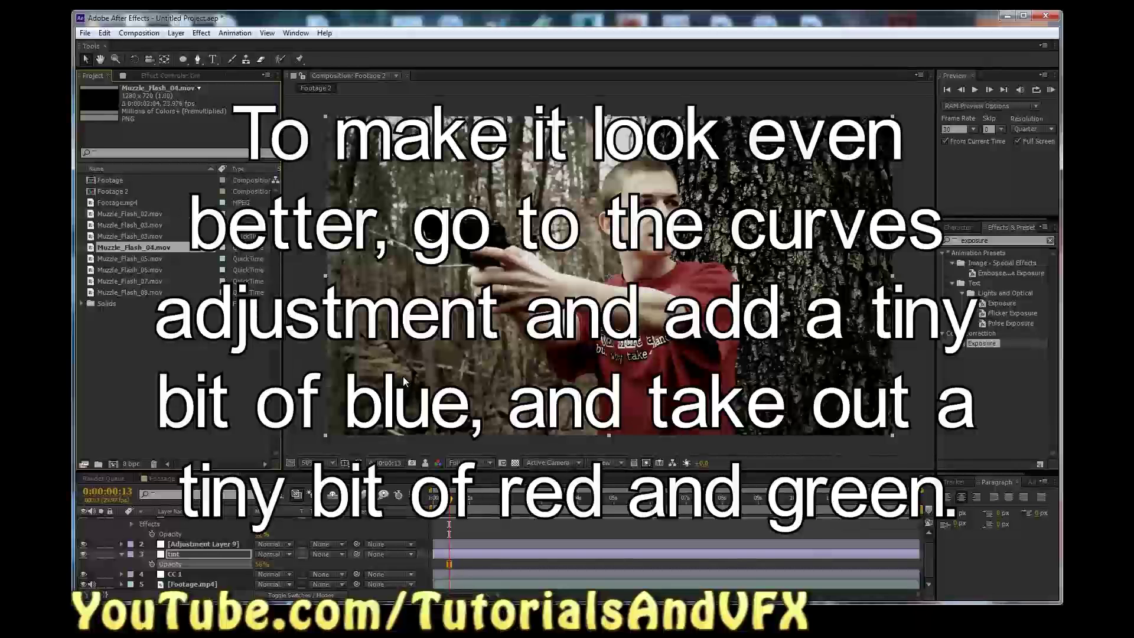
key(Down)
key(Down)
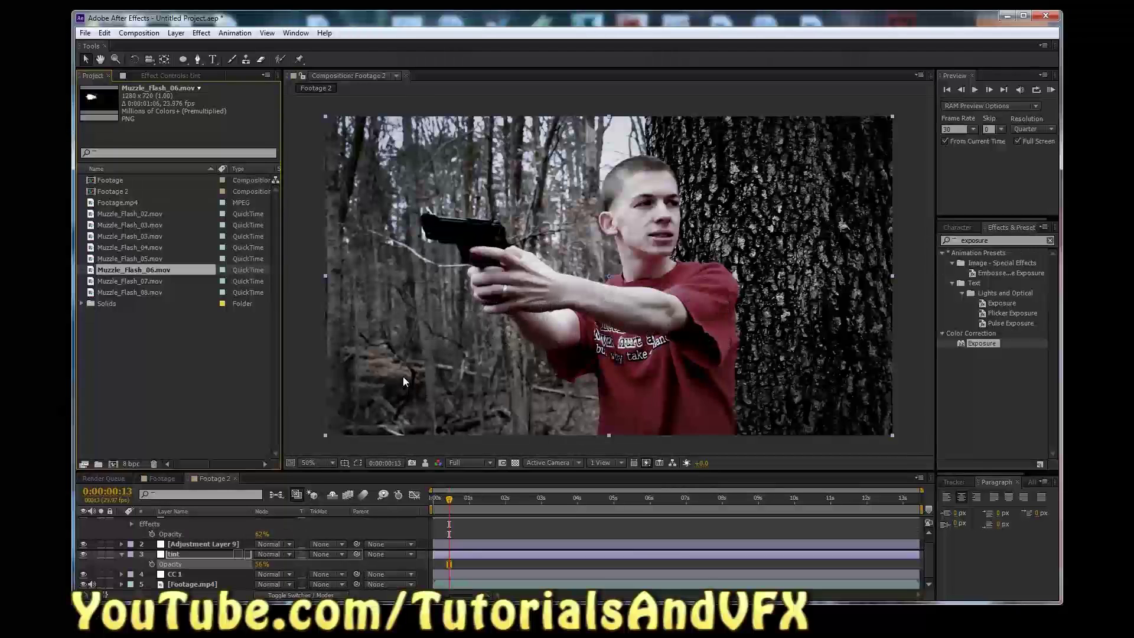
key(ctrl+/)
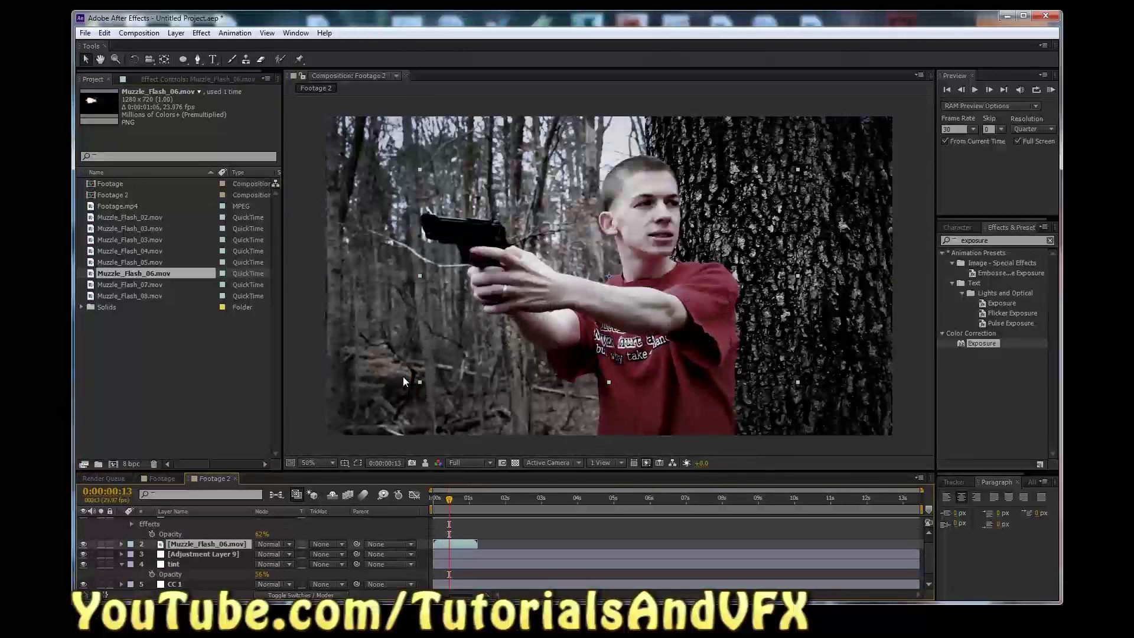
key(bracketleft)
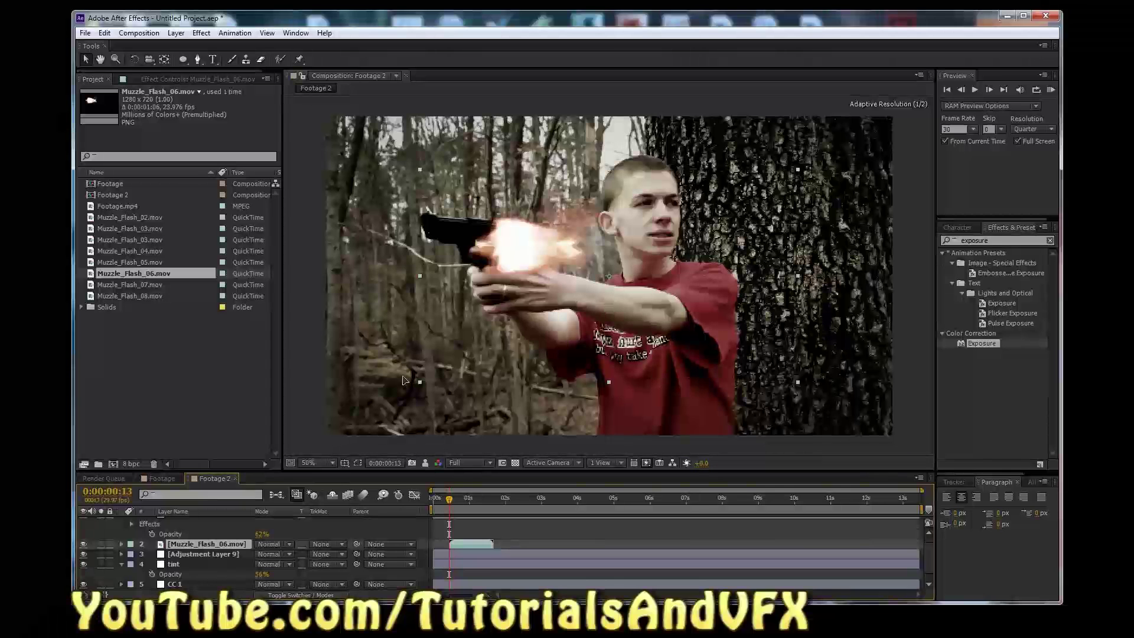
Step: Flip the muzzle flash horizontally, scale it to -84.3, 66.7% and place it at the tip of the gun barrel
drag(413, 258, 855, 257)
mouse_move(720, 227)
mouse_down()
mouse_move(447, 209)
mouse_move(707, 231)
mouse_up()
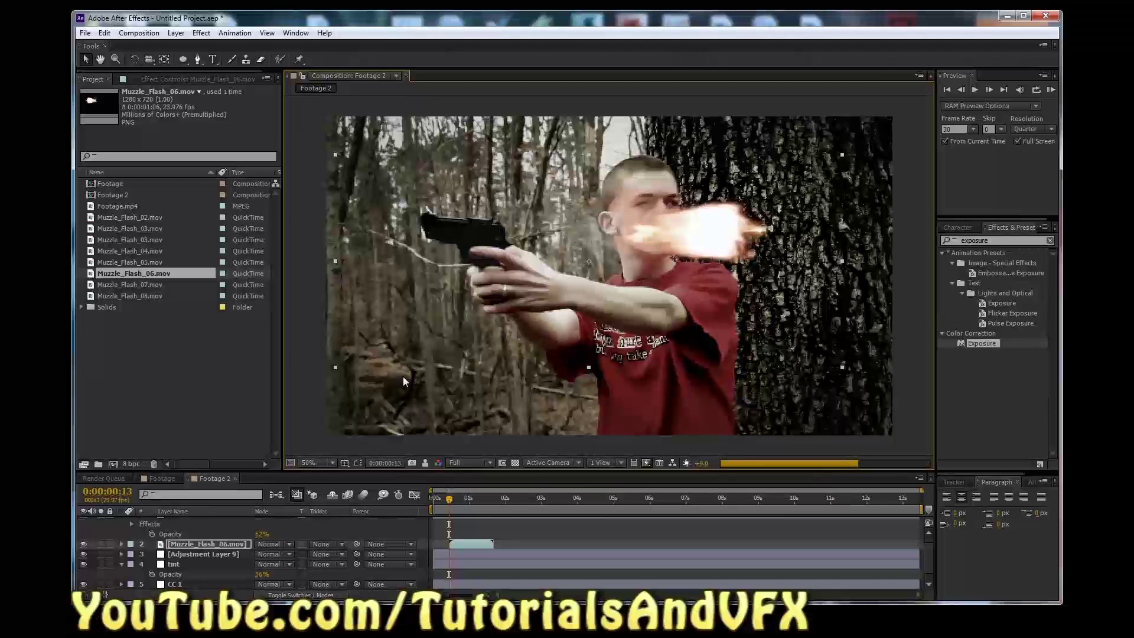
key(s)
key(shift+r)
drag(275, 554, 301, 554)
drag(402, 376, 405, 381)
drag(667, 241, 392, 223)
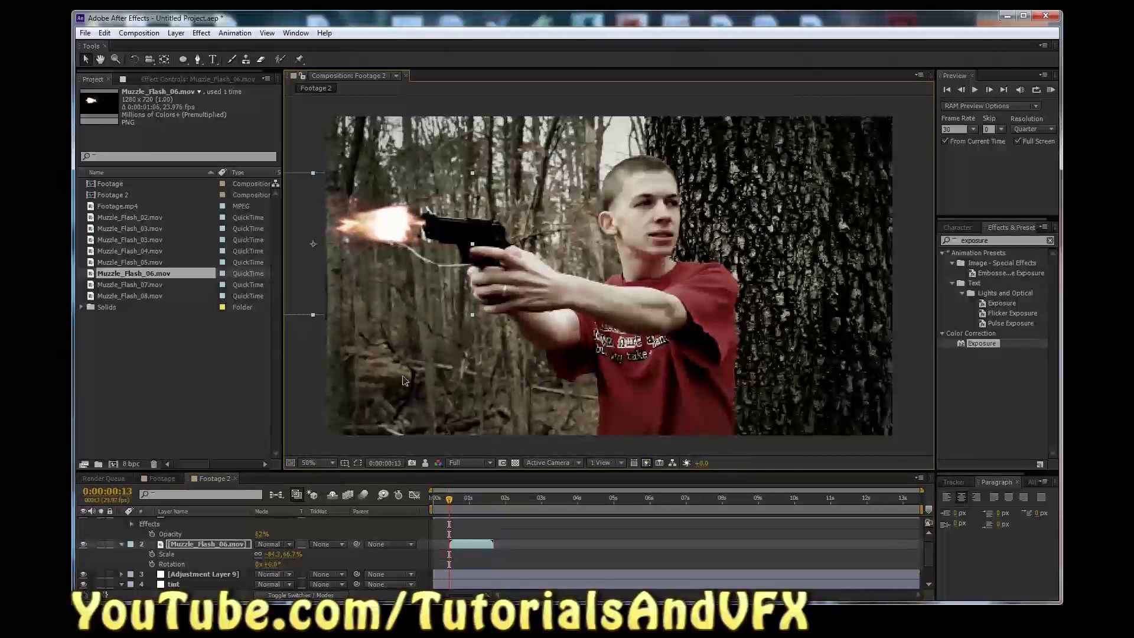
Step: Rotate the muzzle flash to 4° to follow the angle of the gun barrel
drag(274, 564, 272, 563)
key(KP_Add)
key(KP_Add)
key(KP_Add)
key(KP_Add)
key(KP_Add)
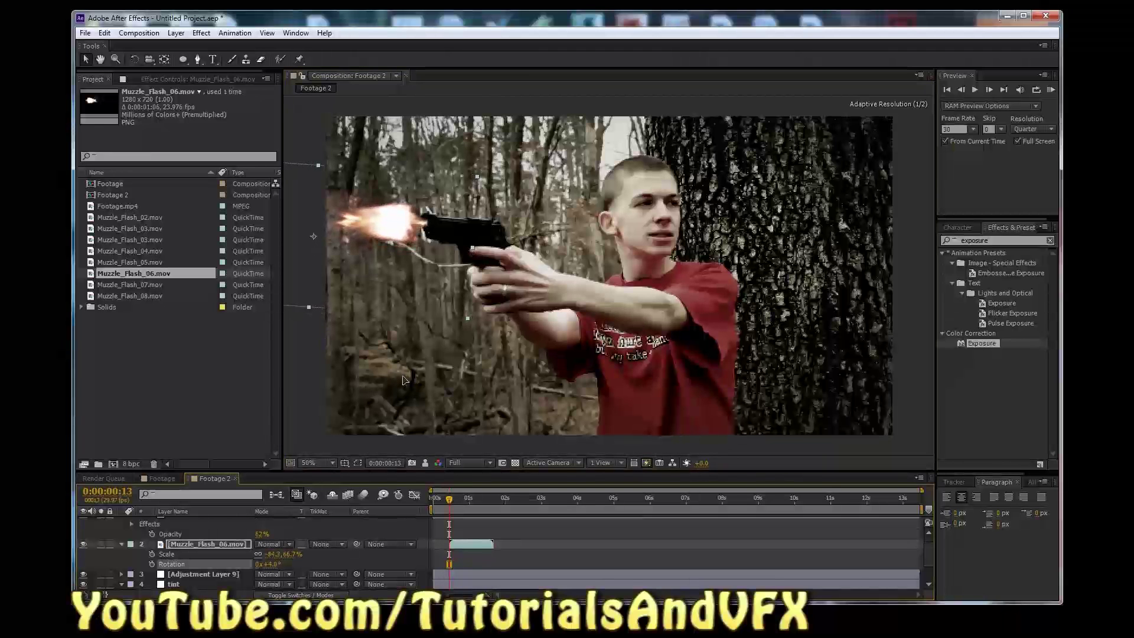
Step: Check the muzzle flash at different magnifications and delete its layer from the composition
key(comma)
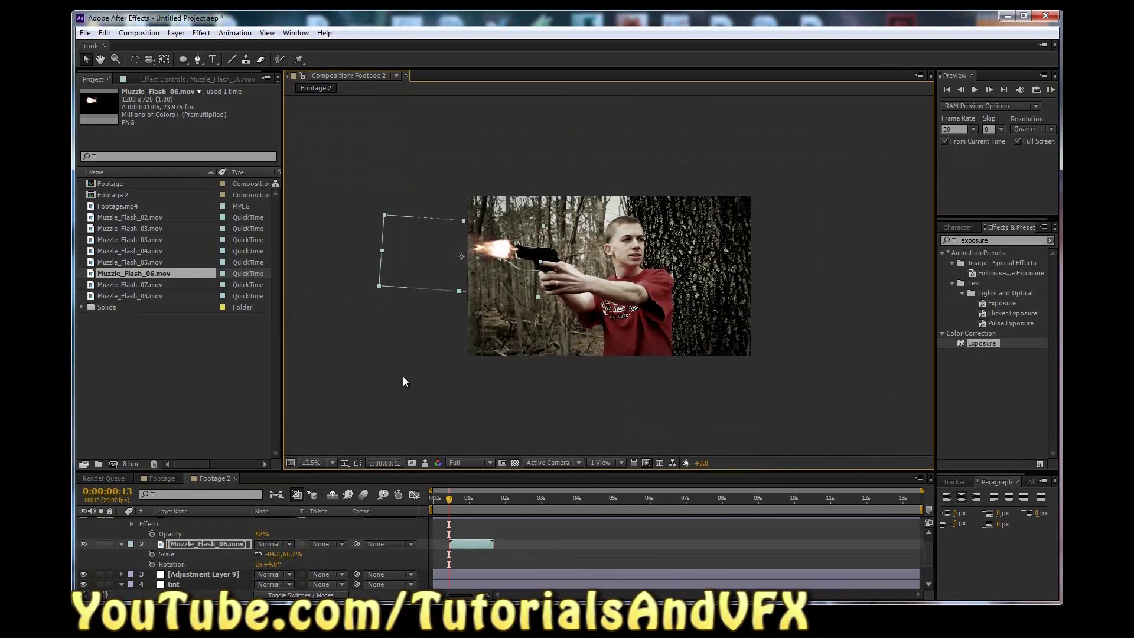
key(comma)
key(comma)
key(period)
click(405, 381)
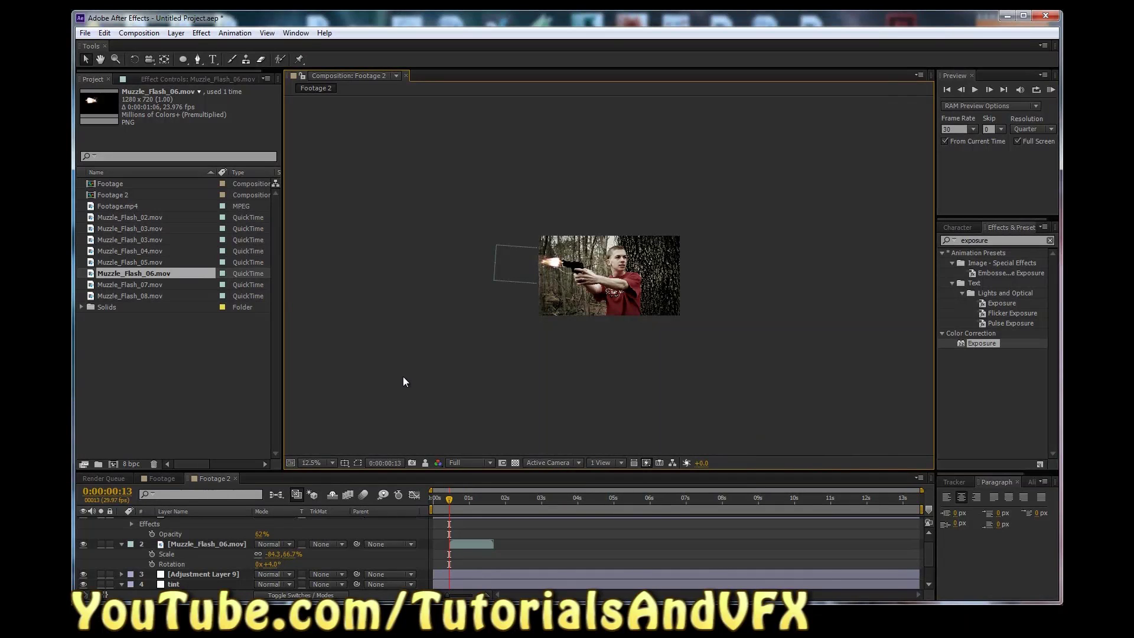
key(period)
key(period)
key(period)
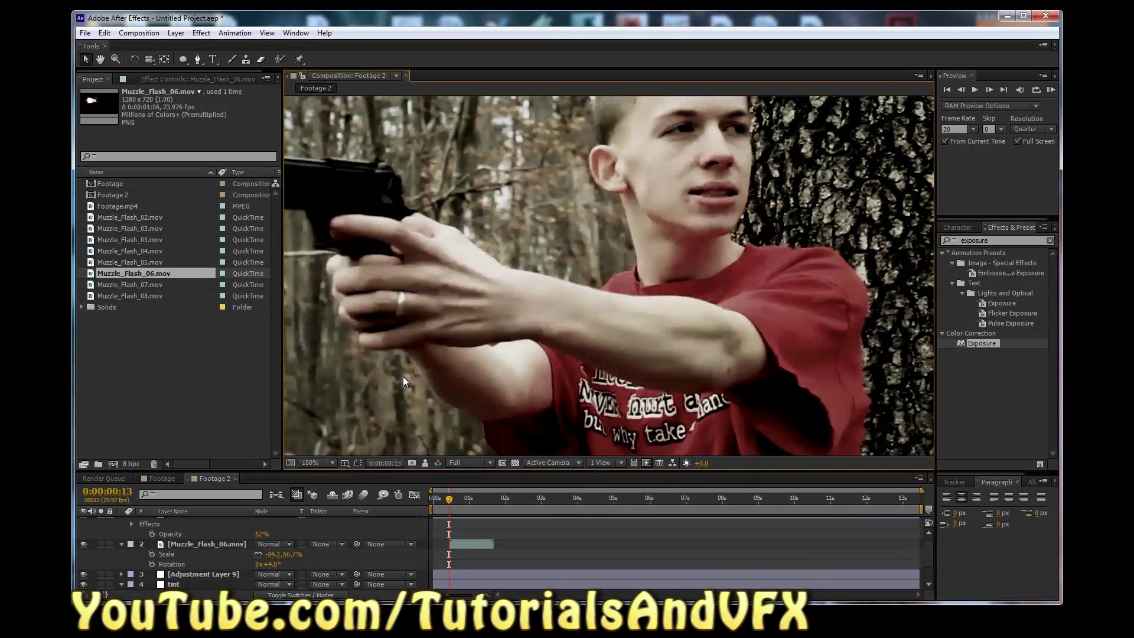
key(comma)
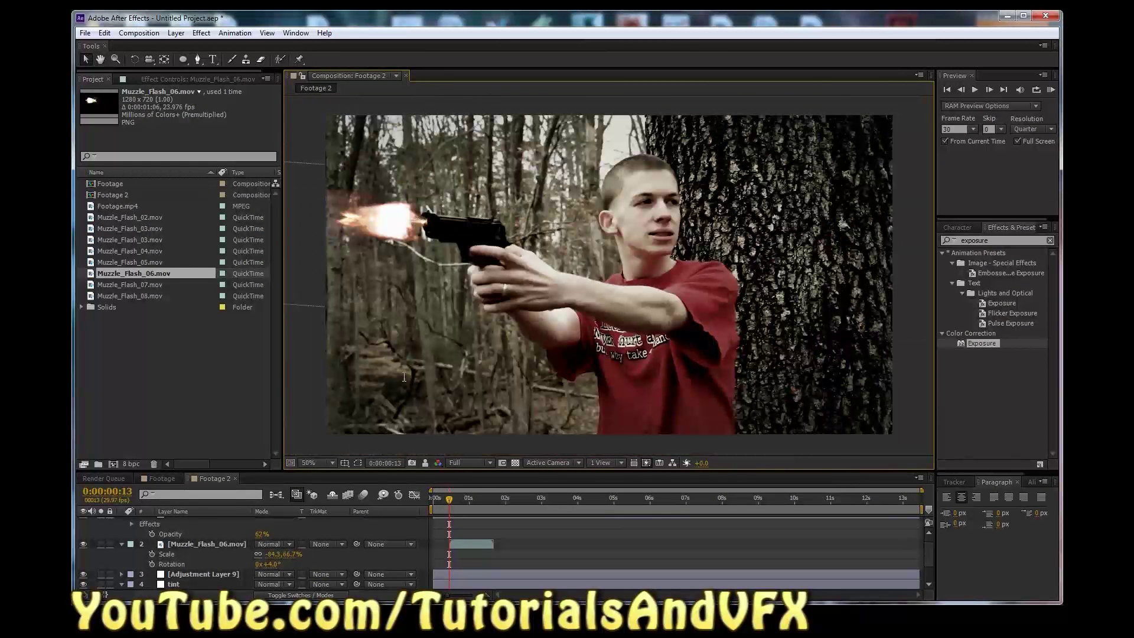
key(Delete)
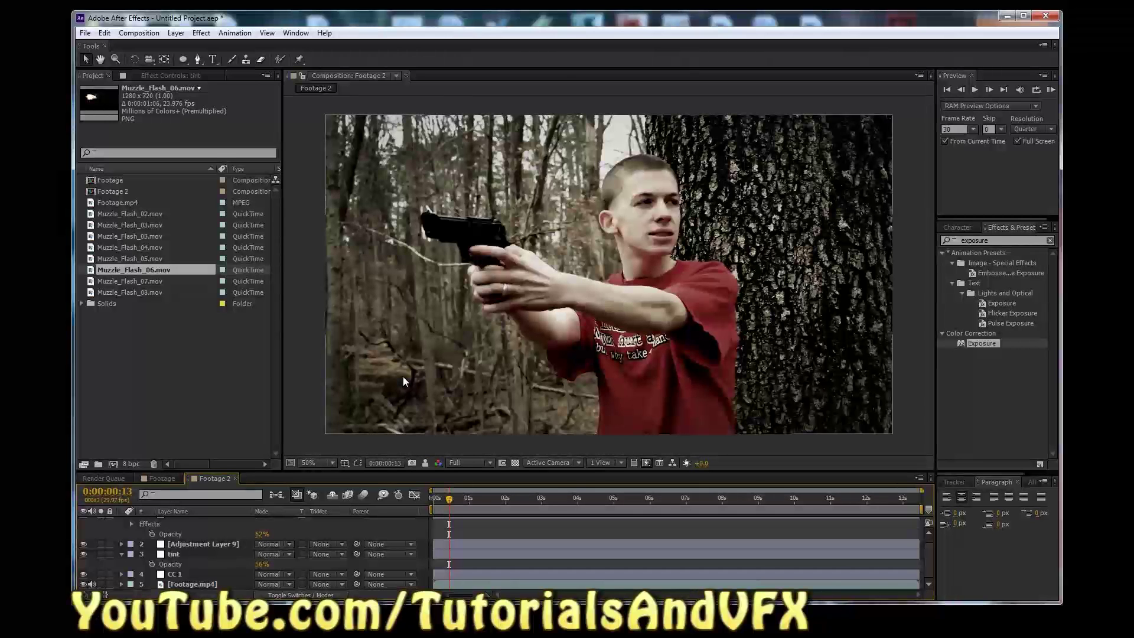
Step: Add Muzzle_Flash_06.mov above the vinette layer and shift it 13 frames so it starts at 0:00:00:13
click(405, 381)
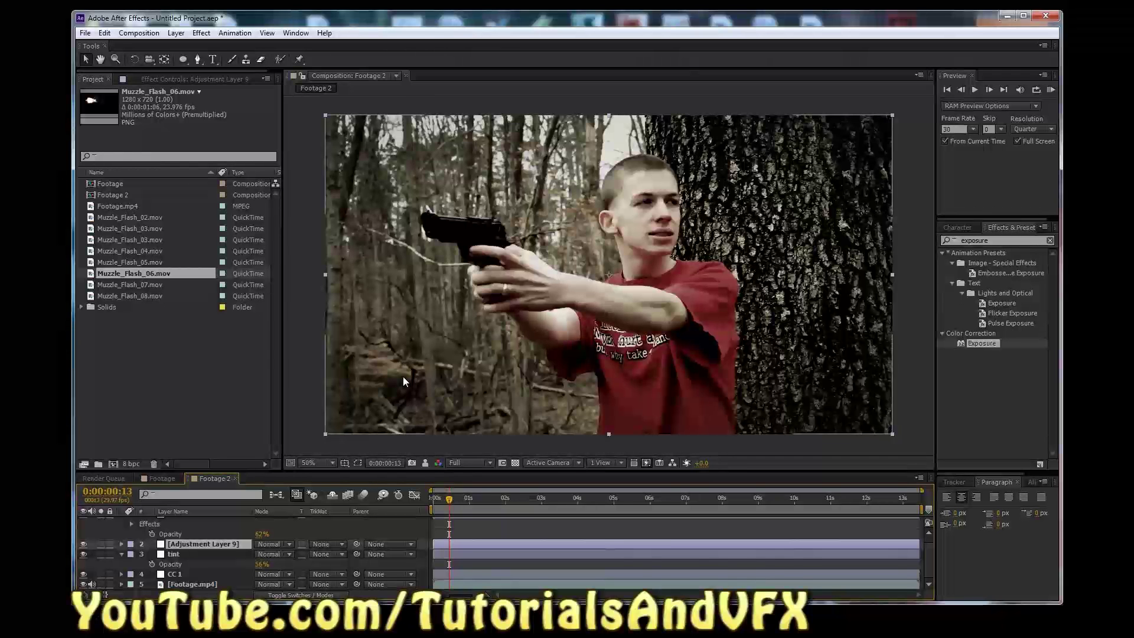
scroll(404, 382, up, 1)
drag(133, 273, 405, 380)
key(alt+Page_Down)
key(alt+Page_Down)
key(alt+Page_Down)
key(alt+Page_Down)
key(alt+Page_Down)
key(alt+Page_Down)
key(alt+Page_Down)
key(alt+Page_Down)
key(alt+Page_Down)
key(alt+Page_Down)
key(alt+Page_Down)
key(alt+Page_Down)
key(alt+Page_Down)
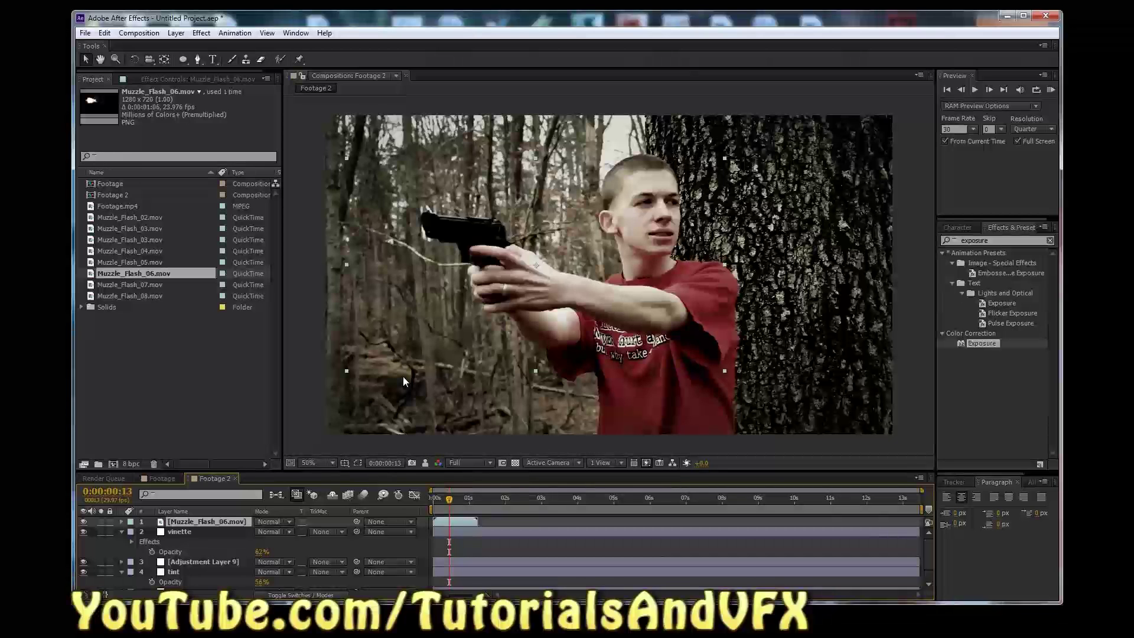
Step: Move the muzzle flash over to the area just in front of and below the gun's muzzle
mouse_move(447, 235)
mouse_down()
mouse_move(521, 264)
mouse_move(523, 214)
mouse_move(512, 226)
mouse_up()
key(shift+Left)
key(shift+Left)
key(shift+Left)
key(shift+Left)
key(shift+Left)
key(shift+Left)
key(shift+Left)
key(shift+Left)
key(shift+Left)
key(shift+Left)
key(shift+Left)
key(shift+Left)
key(shift+Left)
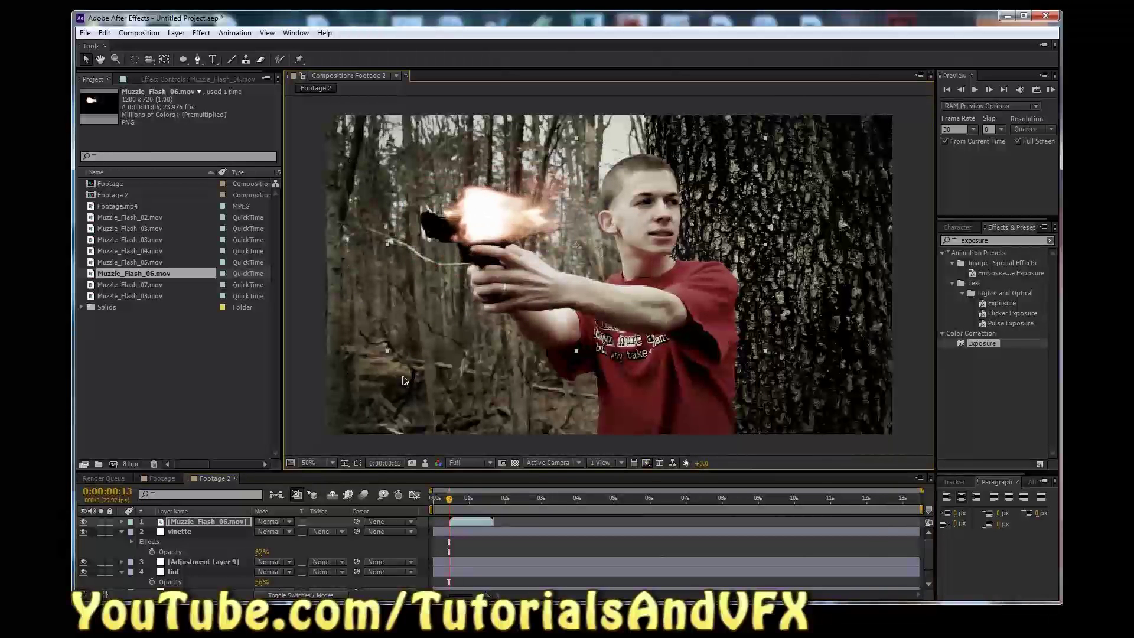
key(Down)
key(Down)
key(Down)
key(shift+Down)
key(shift+Down)
key(shift+Down)
key(shift+Down)
key(shift+Down)
key(shift+Down)
key(shift+Down)
key(shift+Down)
key(shift+Down)
key(shift+Down)
key(shift+Down)
key(shift+Down)
key(shift+Down)
key(shift+Down)
key(shift+Down)
key(shift+Down)
key(shift+Down)
key(shift+Down)
key(shift+Down)
key(shift+Down)
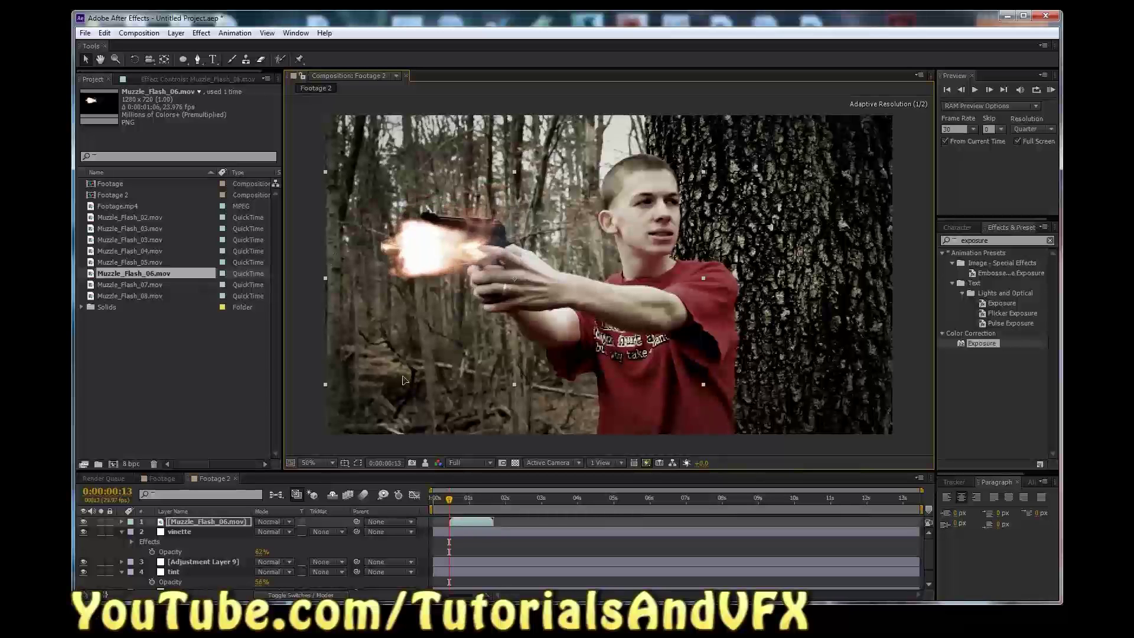
key(shift+Left)
key(shift+Left)
key(shift+Left)
key(shift+Left)
key(shift+Left)
key(shift+Left)
key(shift+Left)
key(shift+Left)
key(shift+Left)
key(shift+Left)
key(shift+Left)
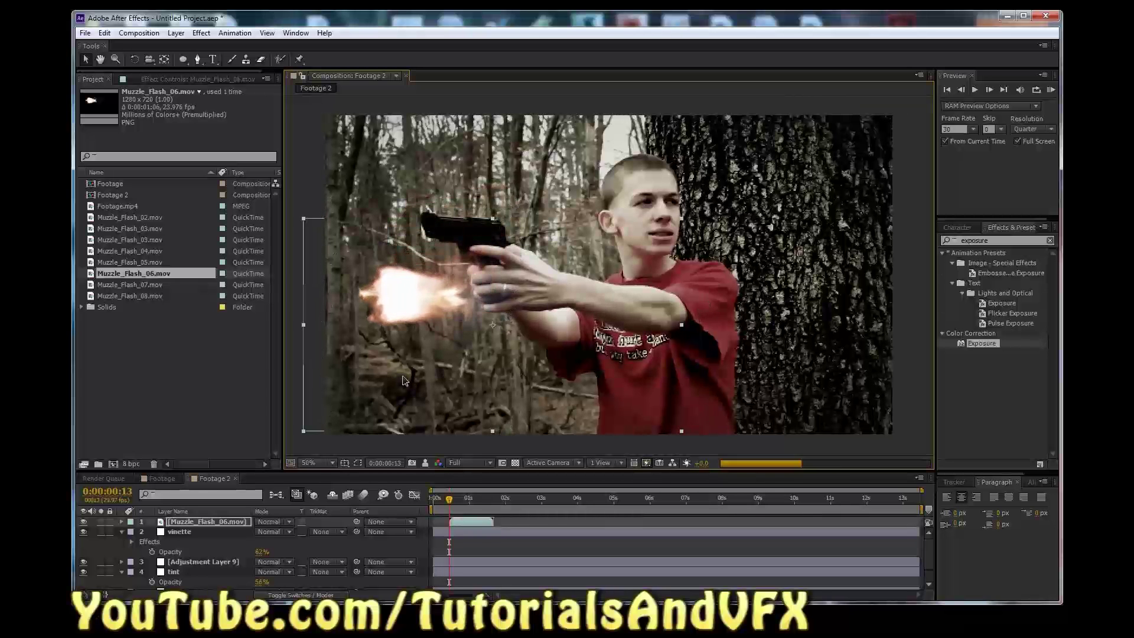